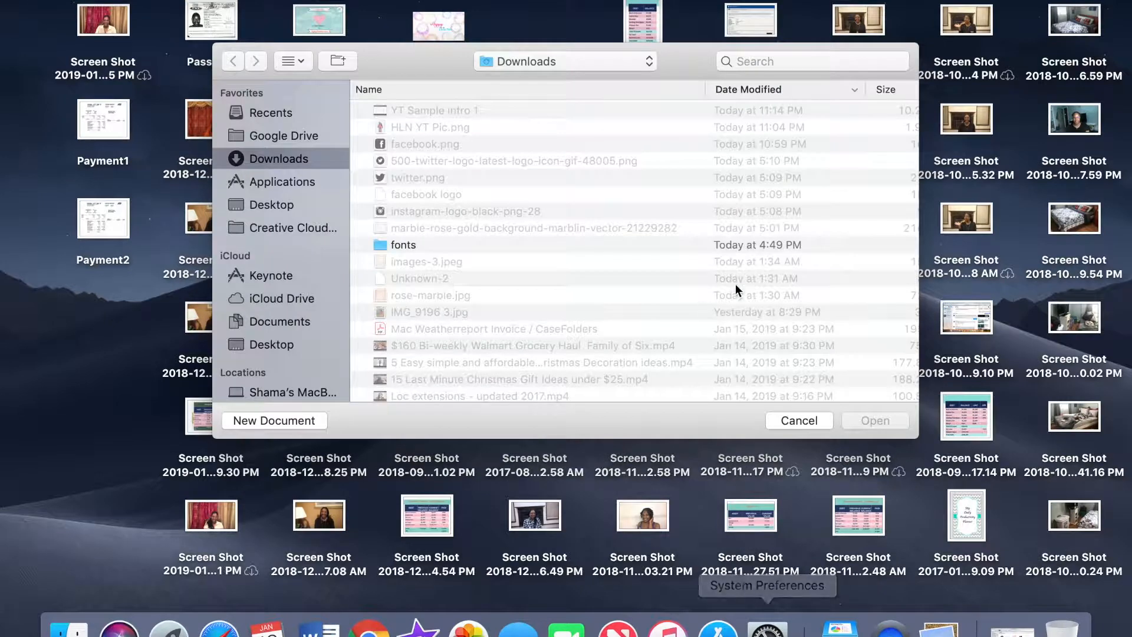
- Create a new wide-format presentation using the White theme
click(244, 420)
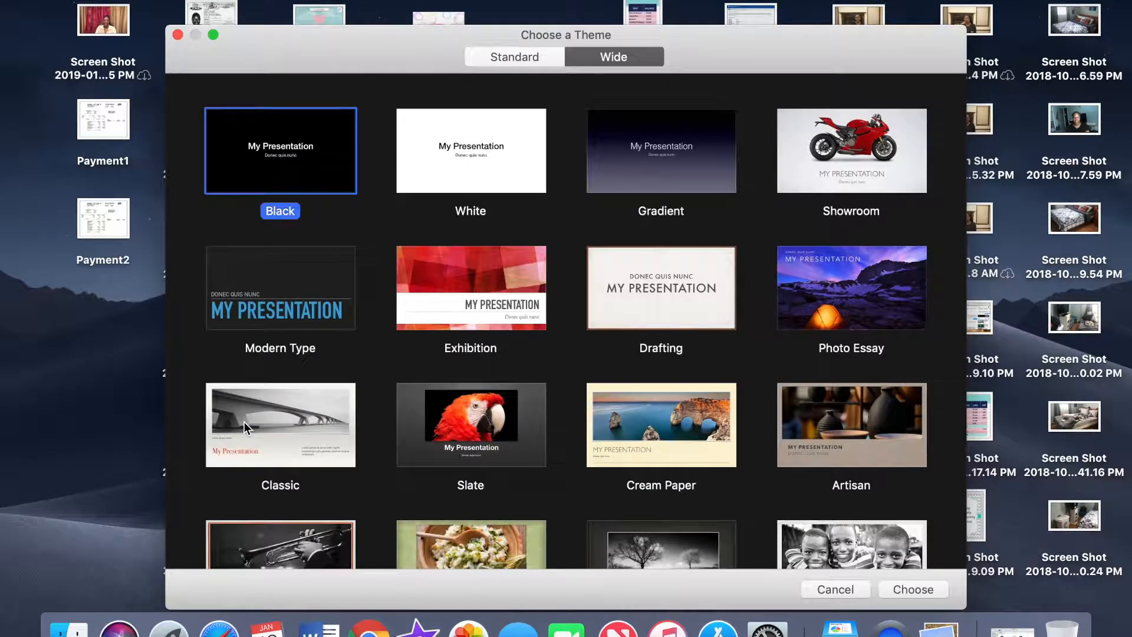
click(602, 59)
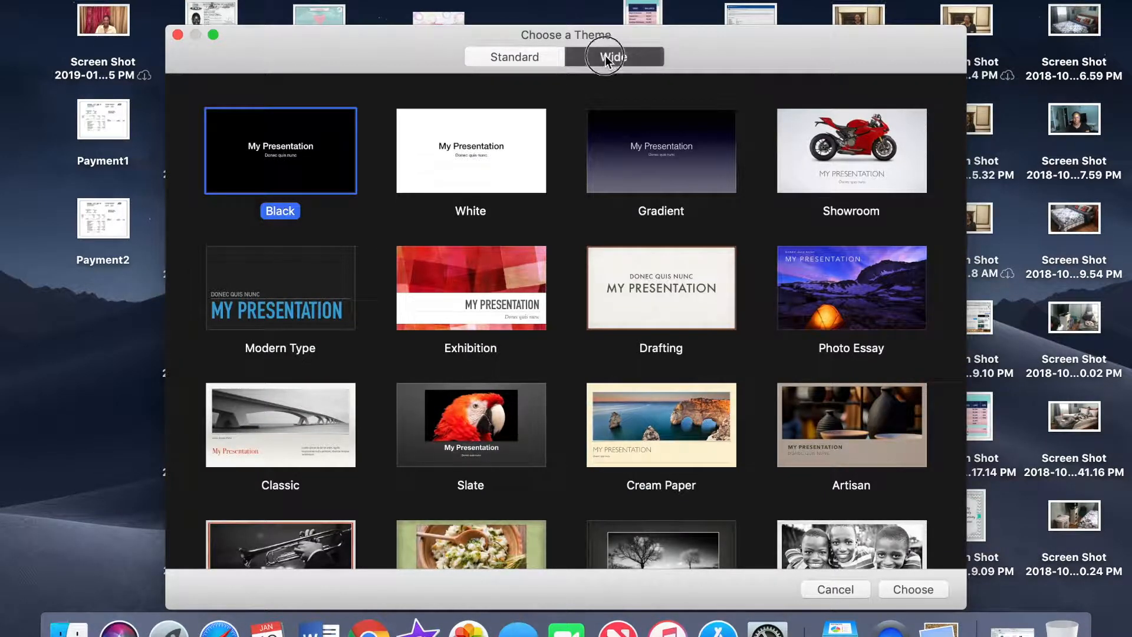
click(506, 145)
double_click(504, 140)
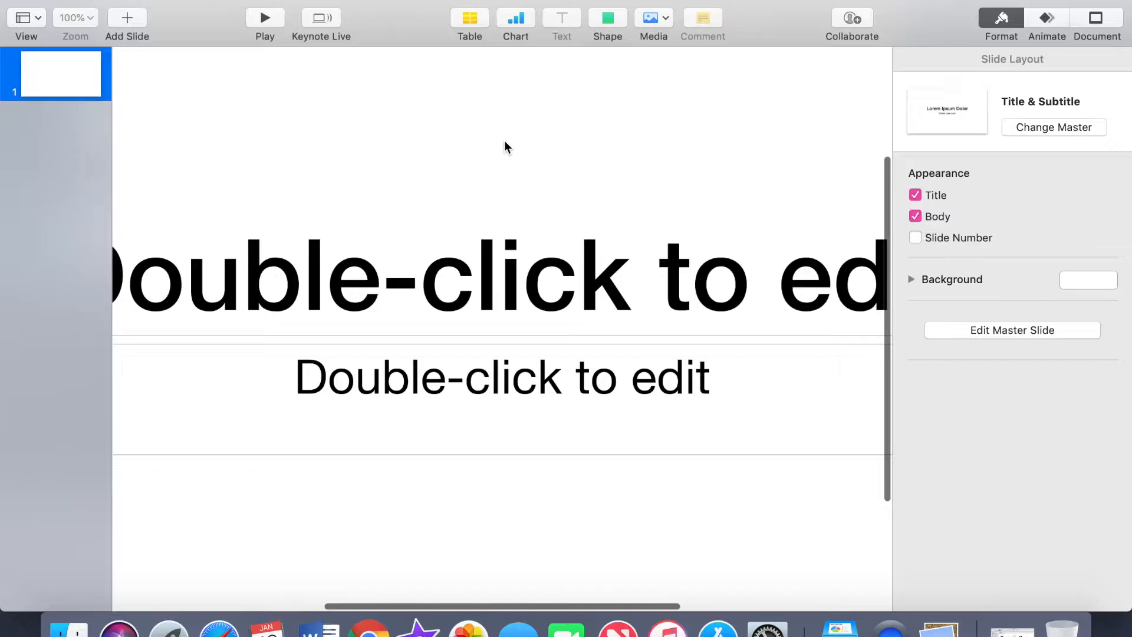
- Delete the title and subtitle placeholders from the first slide
click(412, 249)
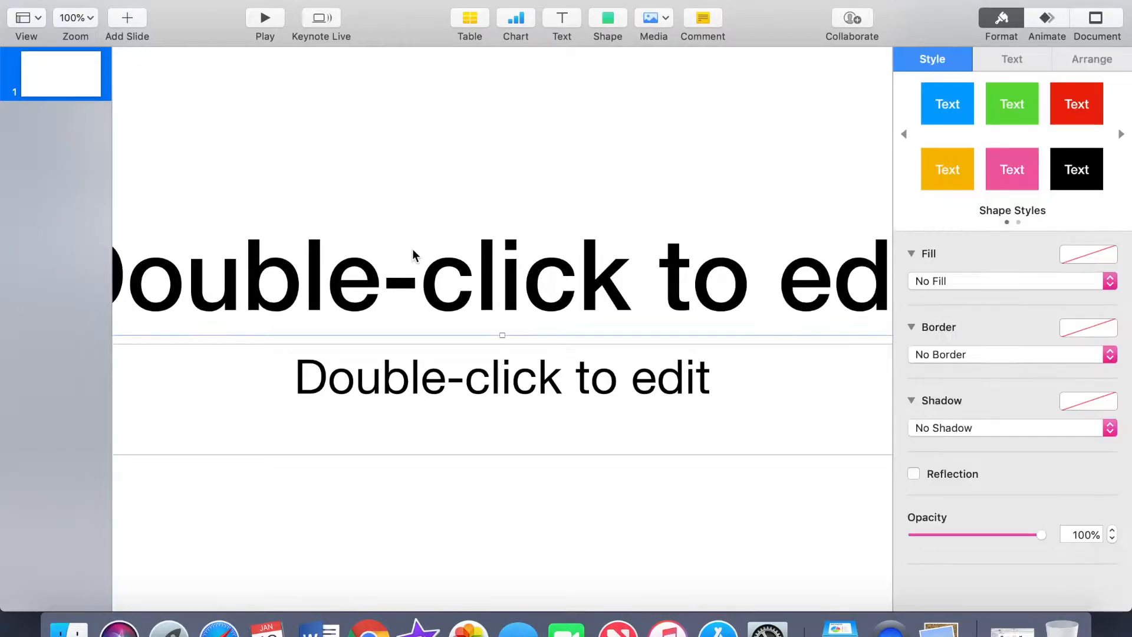
key(Delete)
click(393, 405)
key(Delete)
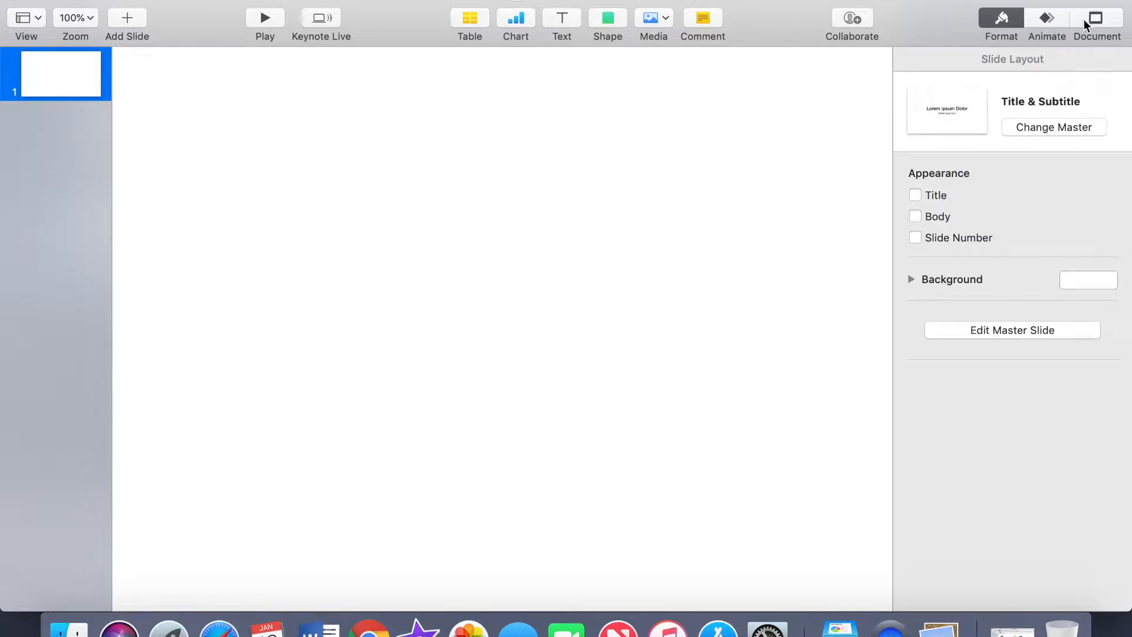
- Set a custom slide size of 1280 pts wide by 720 pts high
click(1099, 21)
click(936, 446)
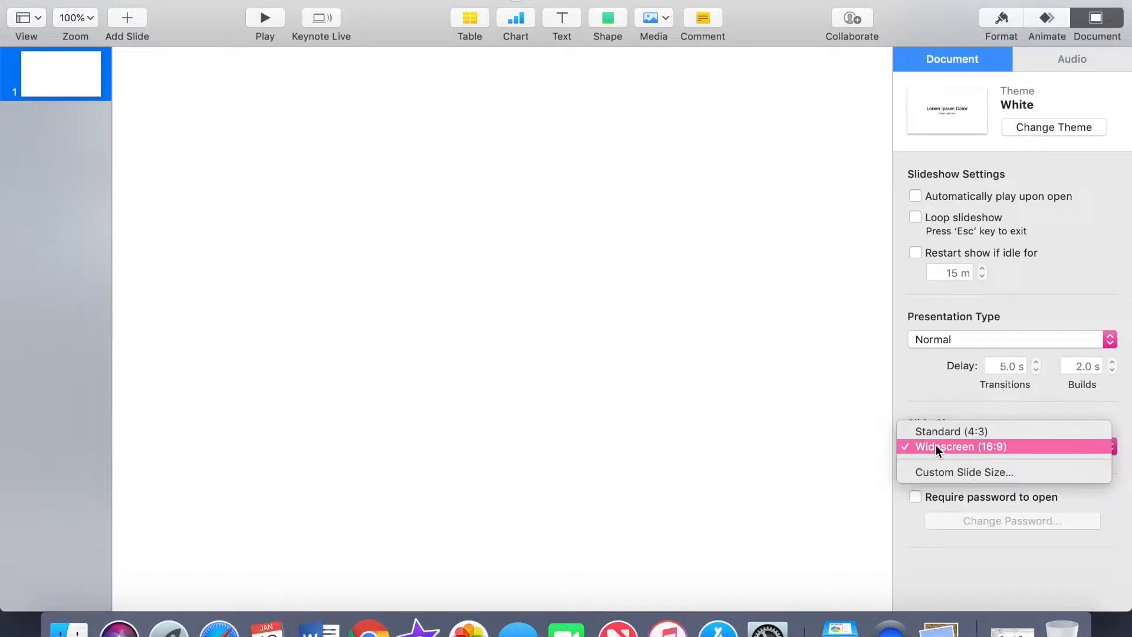
click(931, 472)
text(1280)
key(Tab)
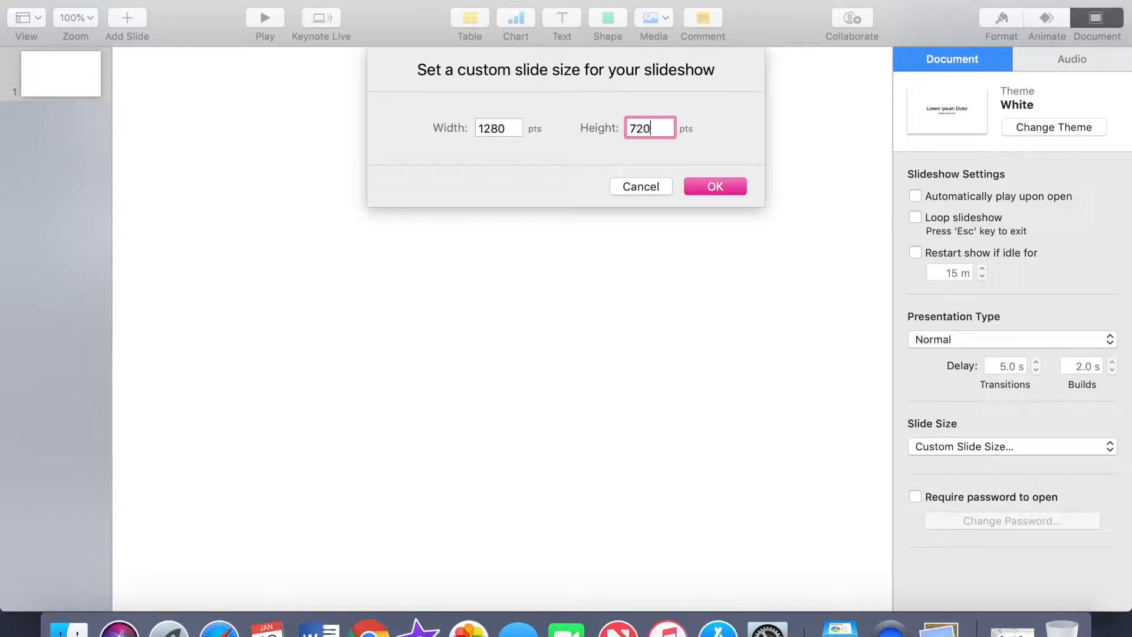
text(720)
key(Return)
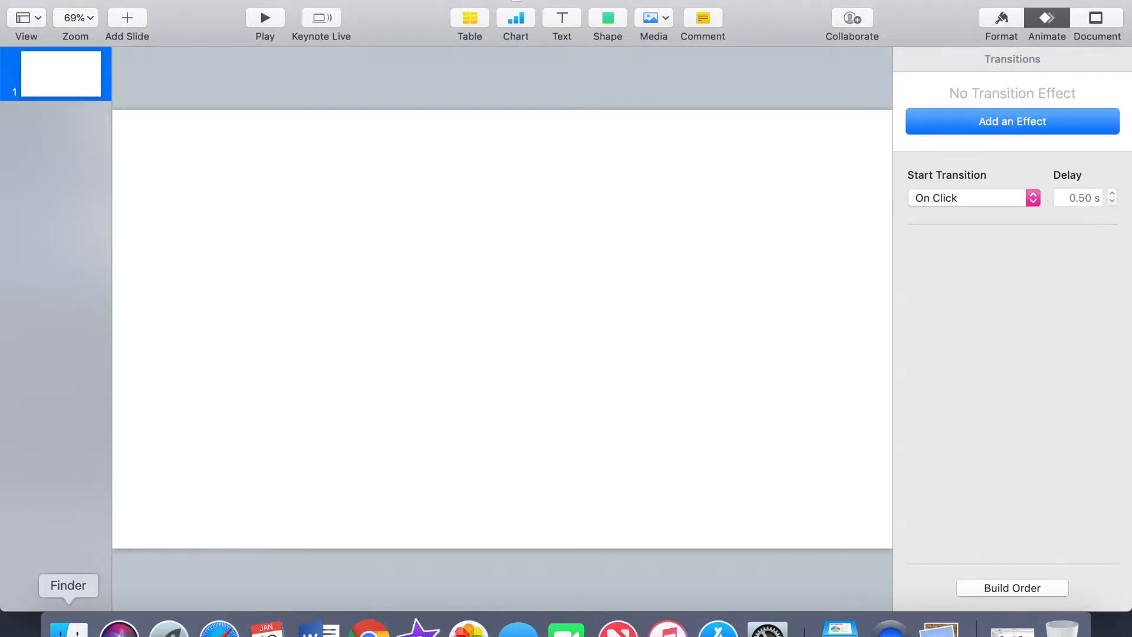
- Insert the pink marble image from the Finder and enlarge it to cover the whole slide
click(70, 626)
drag(610, 178, 238, 279)
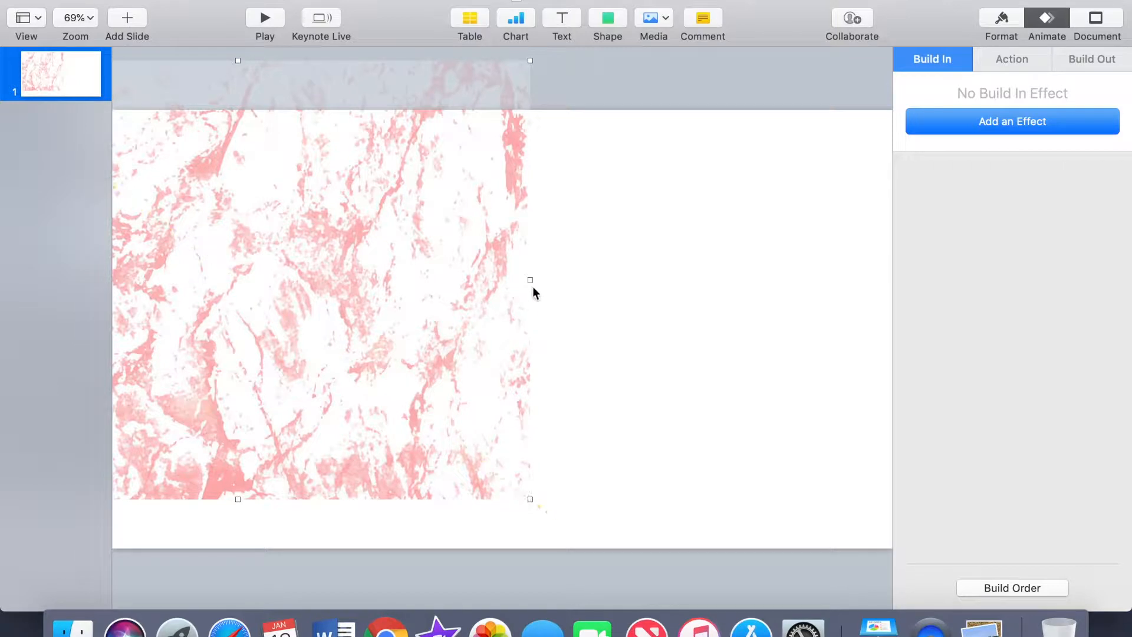
drag(532, 286, 920, 336)
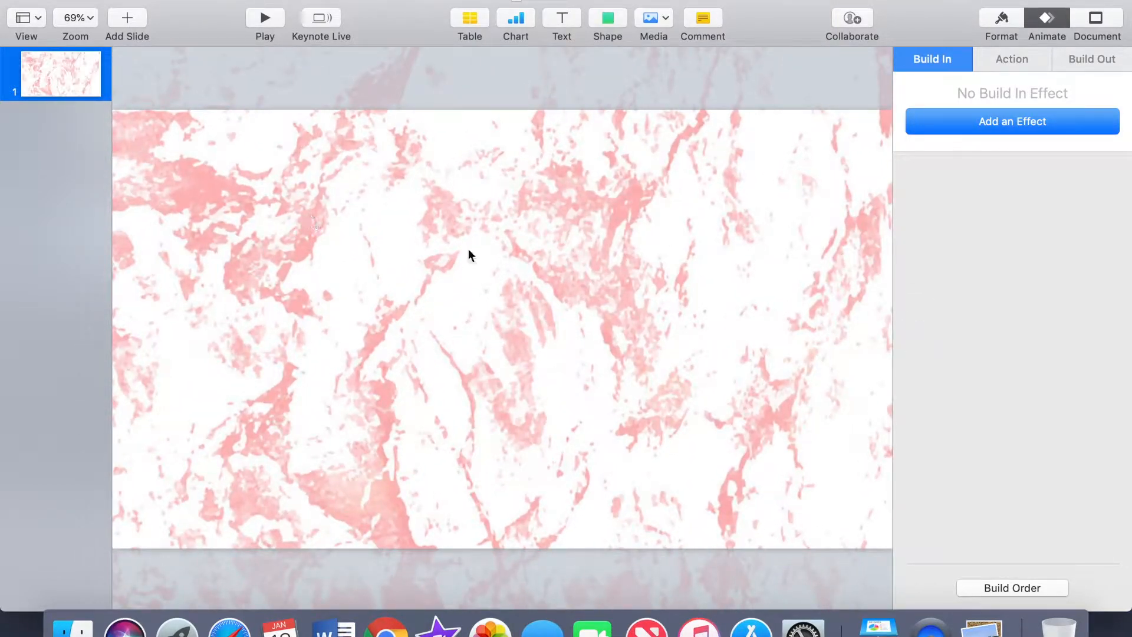
- Add a text box reading "H" and a separate one reading "appy Livin Now" at the slide's center
click(558, 20)
mouse_move(503, 331)
mouse_down()
mouse_move(522, 337)
mouse_move(517, 328)
mouse_up()
text(H a Livin Now)
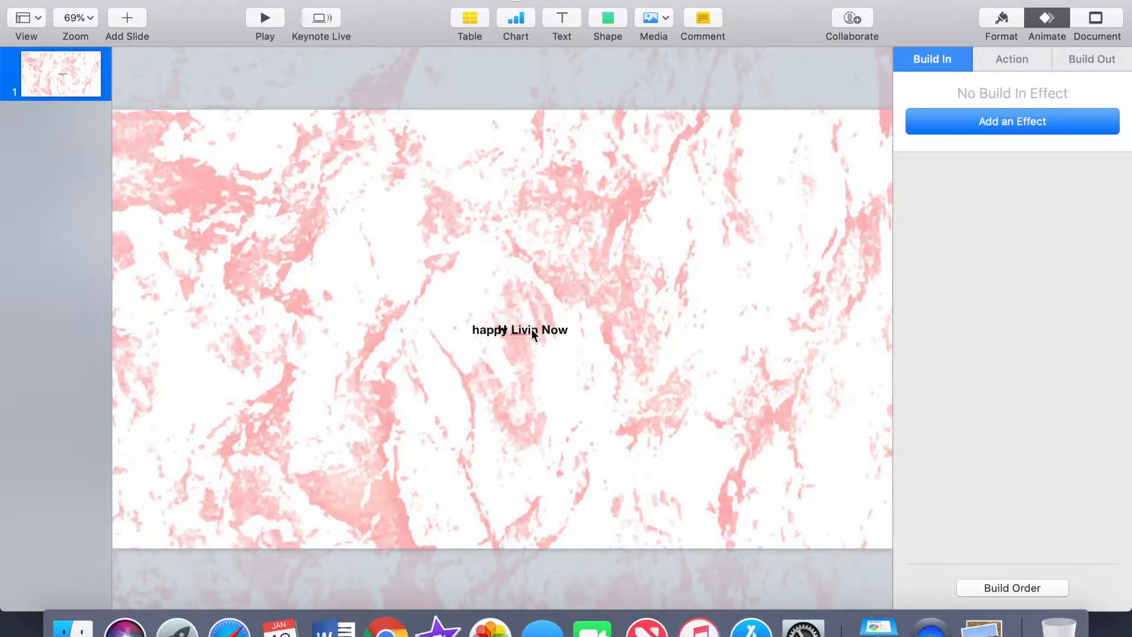
mouse_move(533, 335)
mouse_down()
mouse_move(560, 328)
mouse_move(538, 331)
mouse_up()
click(516, 330)
key(BackSpace)
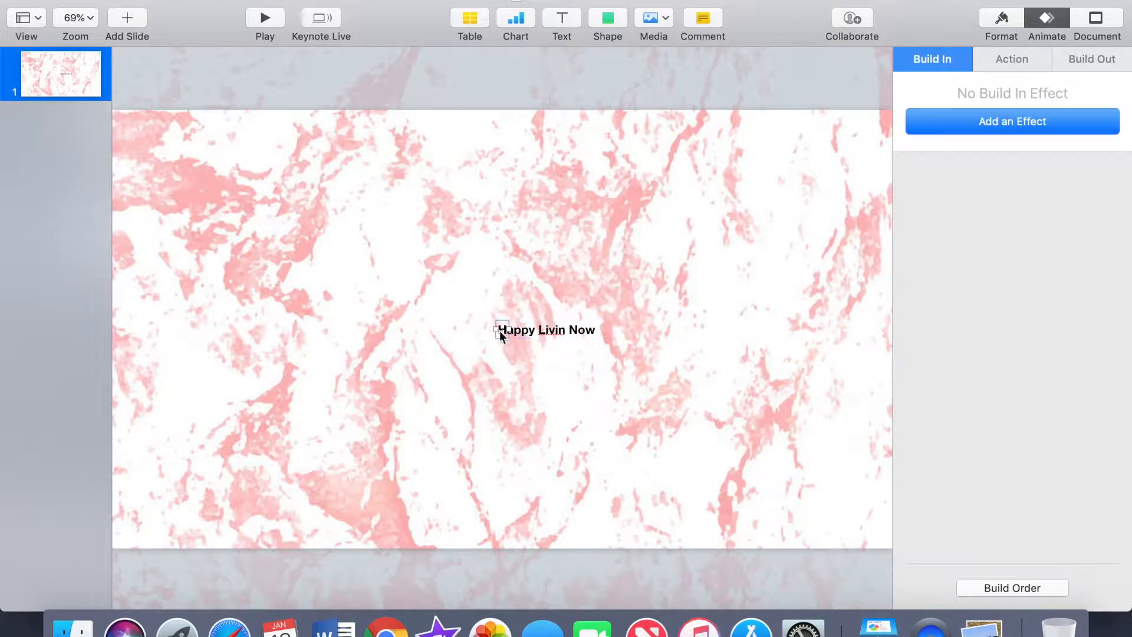
- Format the "H" in Alex Brush Regular at 100 pt and shift it slightly left of the remaining title text
click(1001, 20)
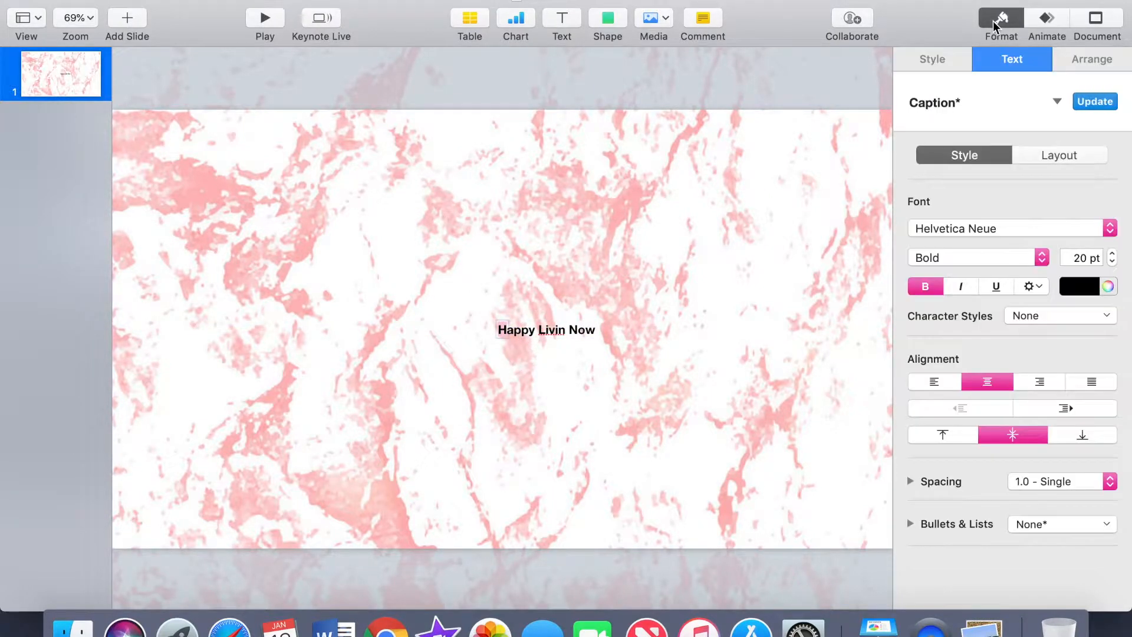
click(1014, 229)
scroll(961, 112, up, 10)
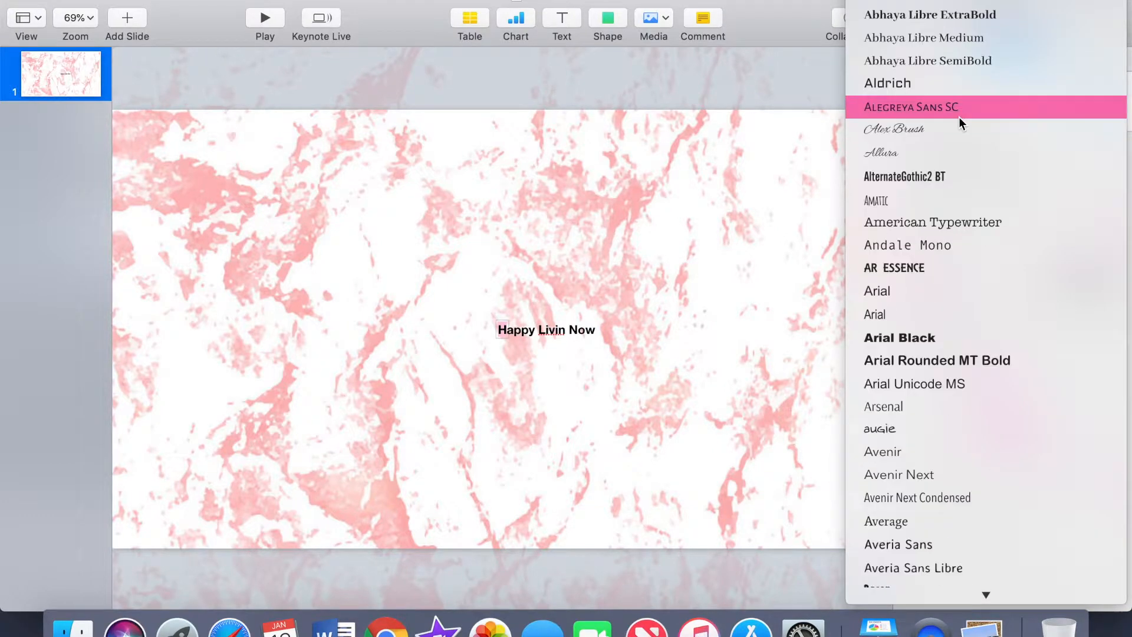
click(921, 55)
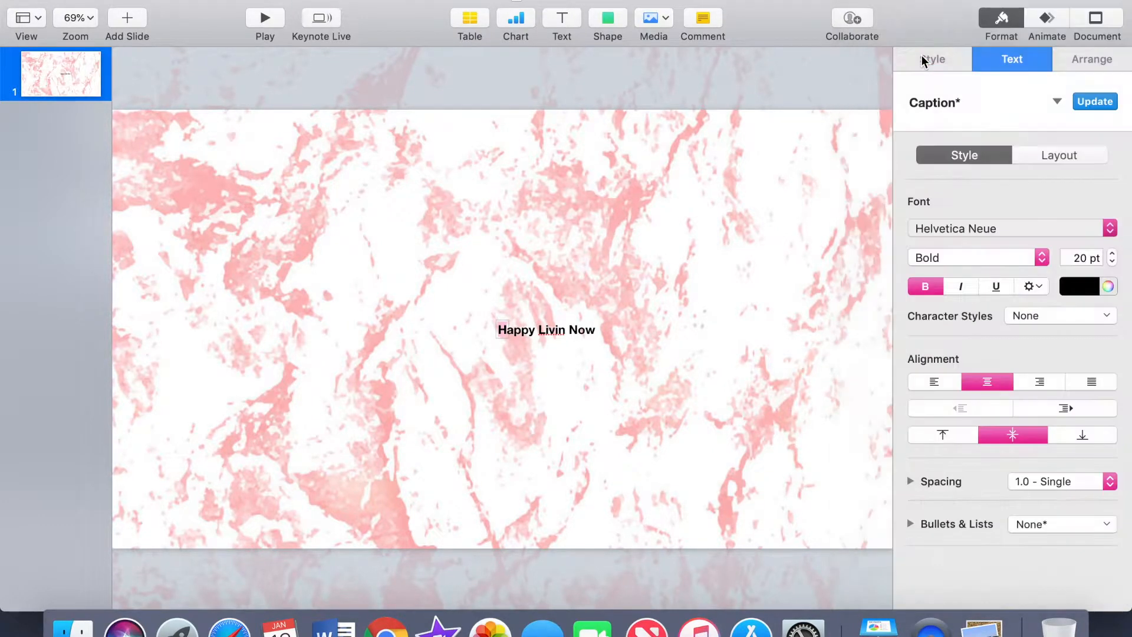
click(1085, 257)
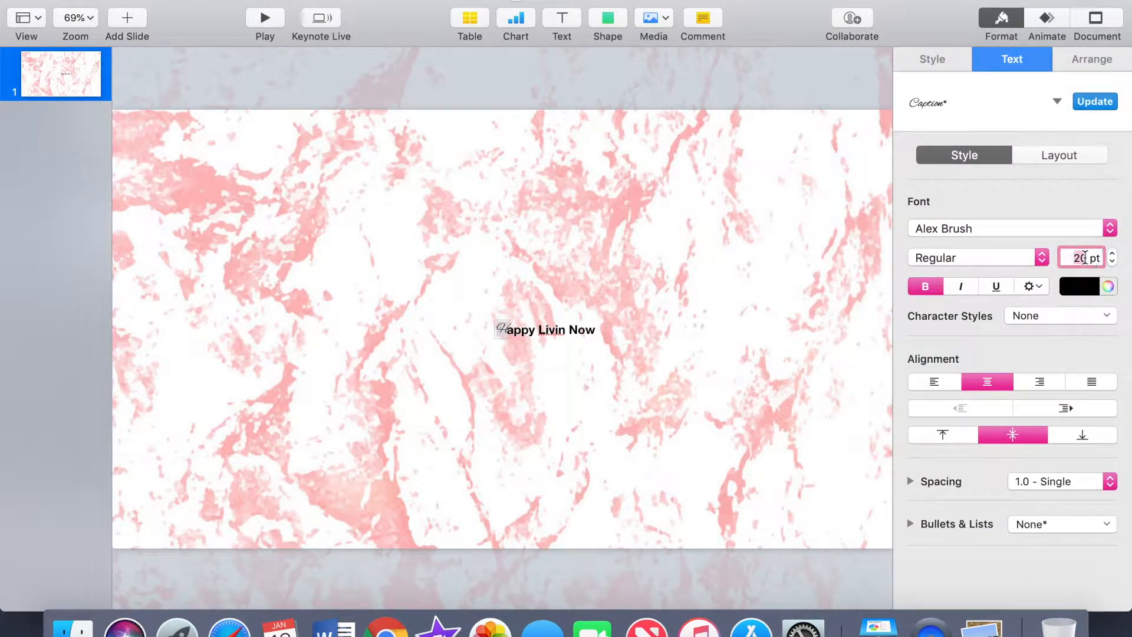
key(Return)
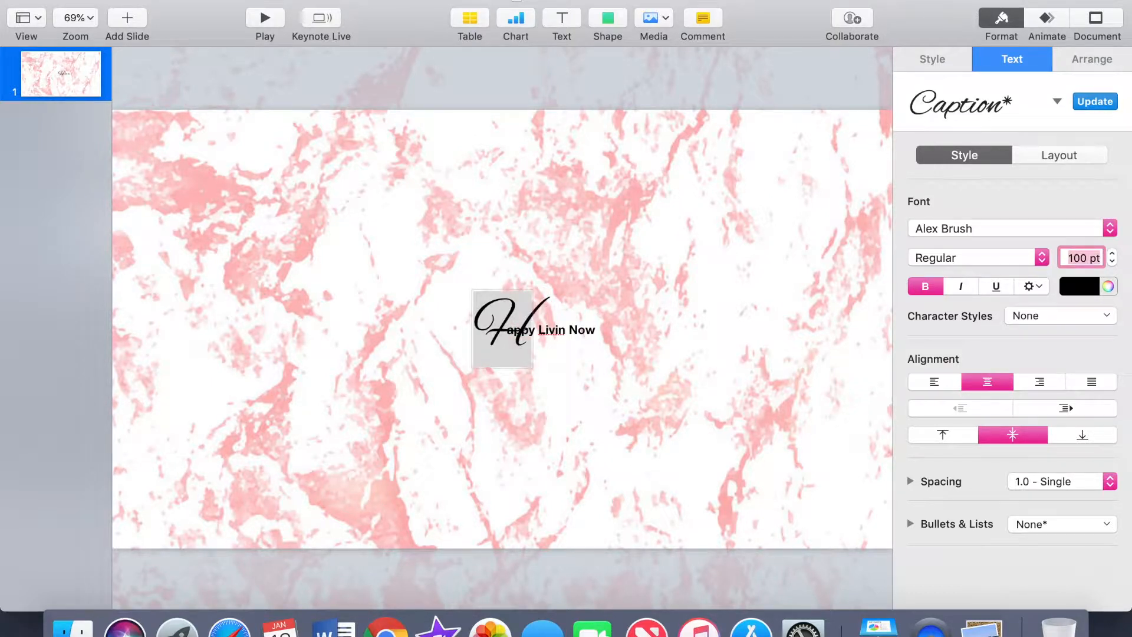
click(925, 286)
click(957, 257)
click(957, 256)
click(598, 273)
drag(510, 315, 482, 310)
- Format the "appy Livin Now" text in Bellefair Regular at 80 pt
click(575, 329)
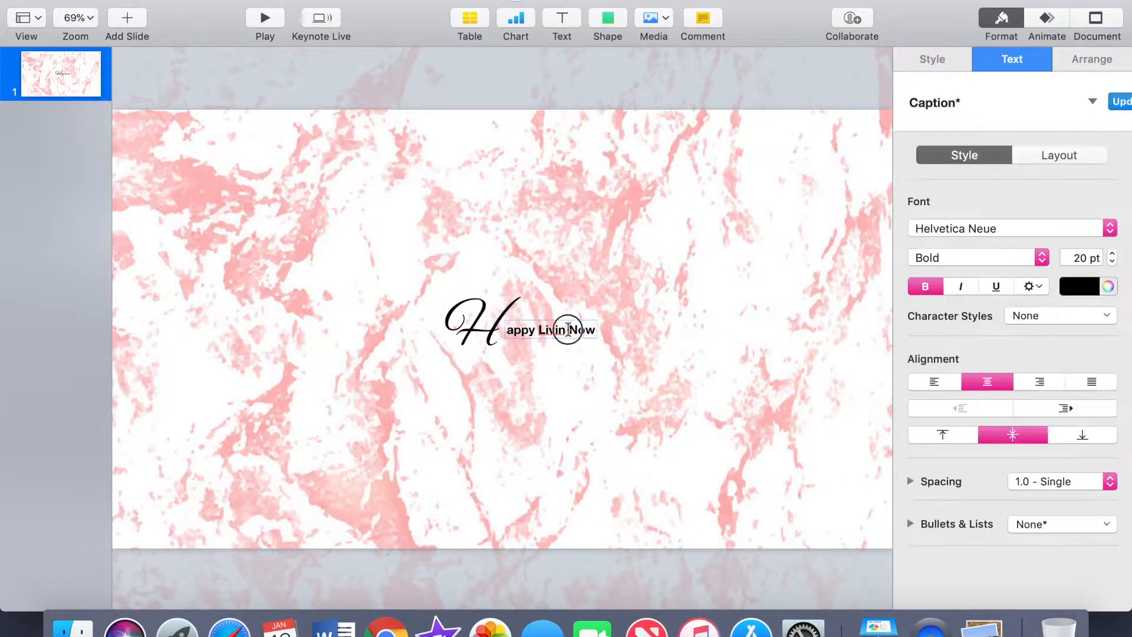
click(955, 229)
scroll(955, 177, up, 15)
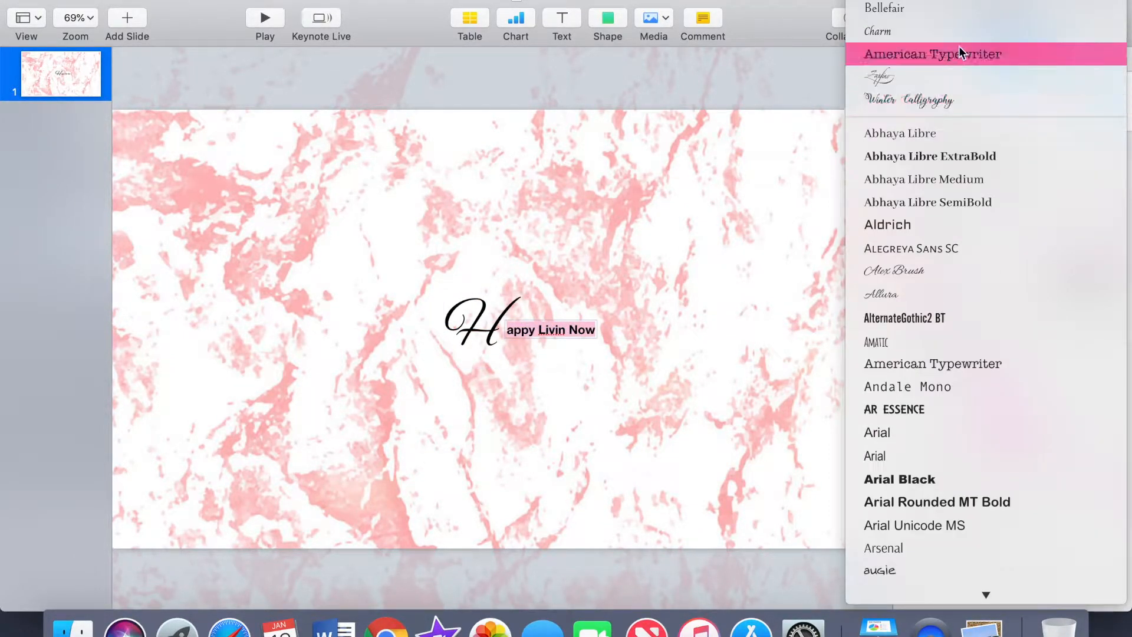
click(938, 8)
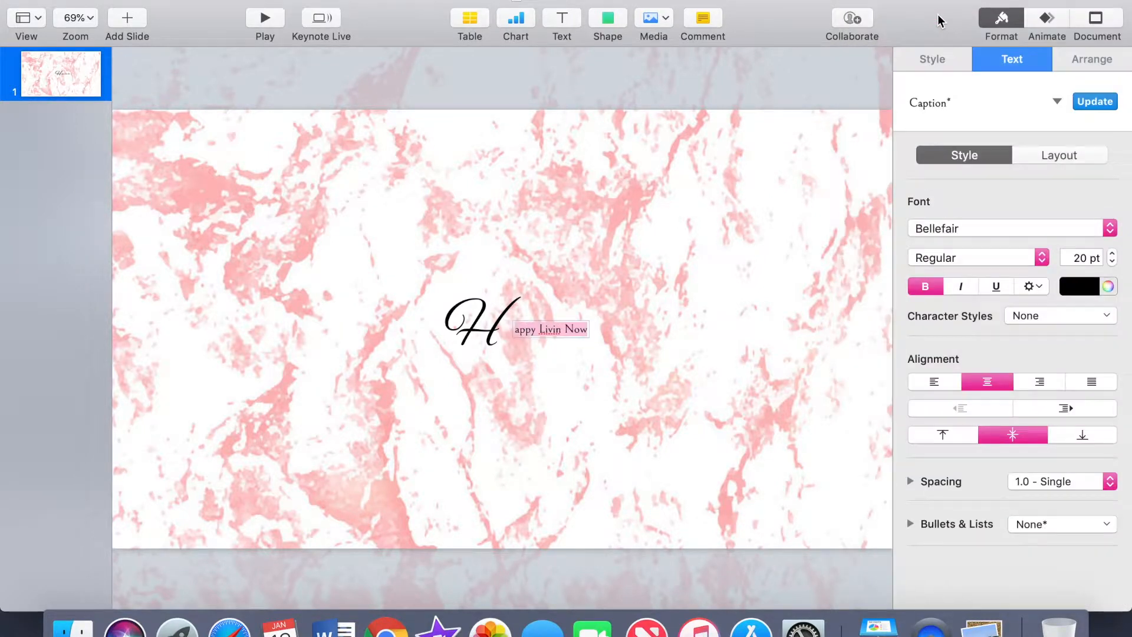
double_click(1080, 258)
text(80)
key(Return)
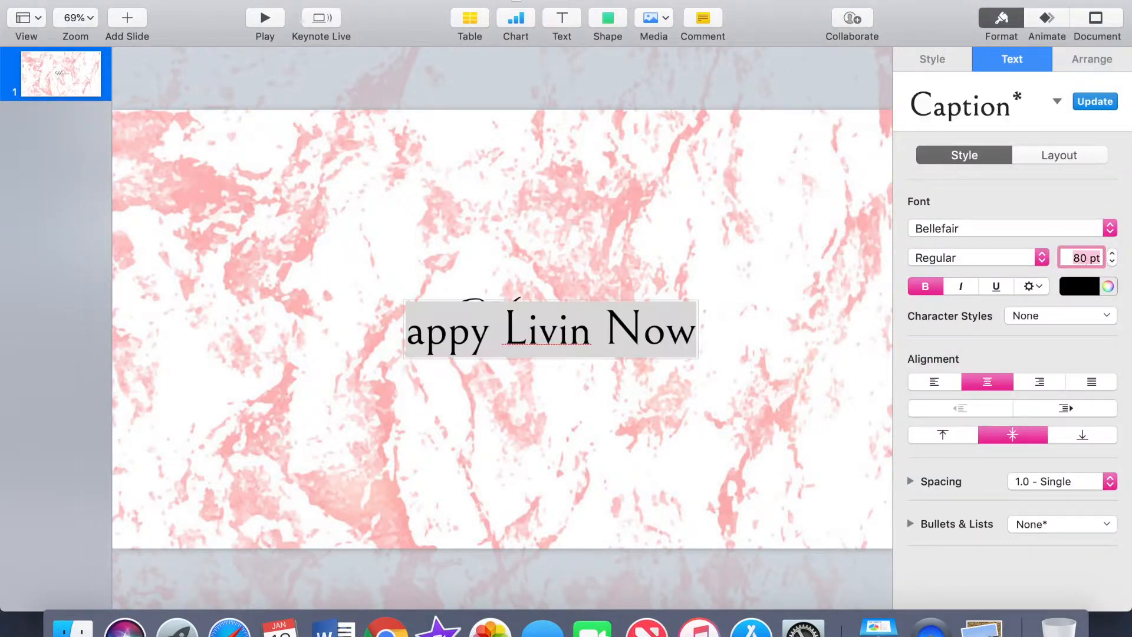
- Move both text boxes left and align them so the "H" directly joins "appy Livin Now"
click(567, 433)
drag(537, 338, 584, 338)
click(458, 472)
drag(478, 336, 460, 331)
drag(580, 328, 435, 331)
click(472, 272)
drag(453, 292, 324, 293)
click(547, 456)
- Color both title text boxes with hex color 3A3D59
click(329, 333)
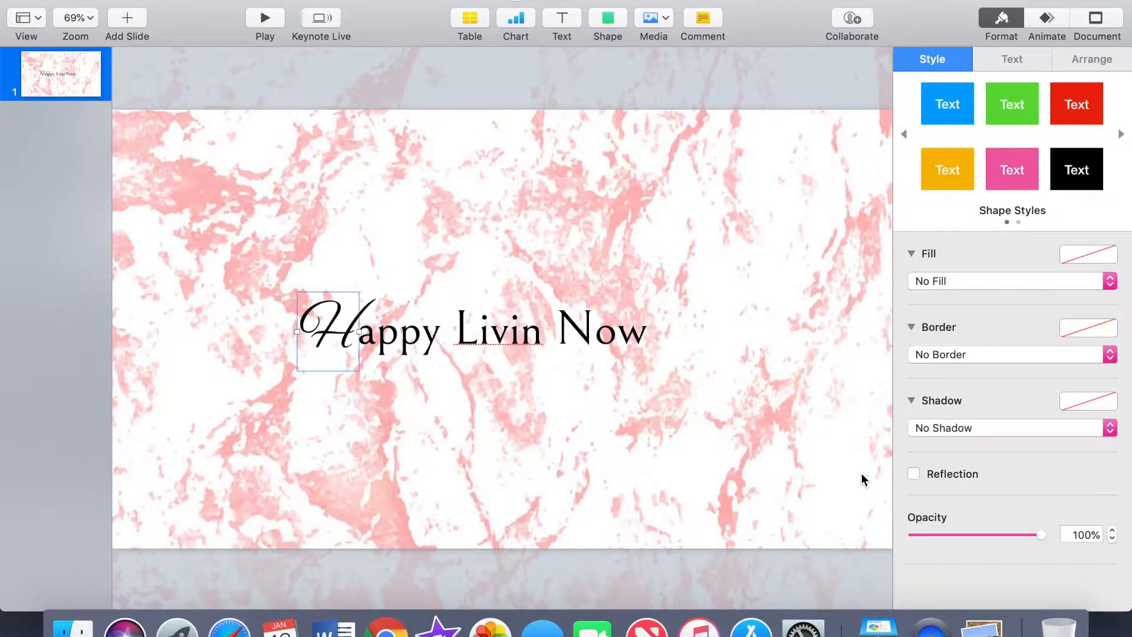
shift+click(498, 333)
click(1022, 61)
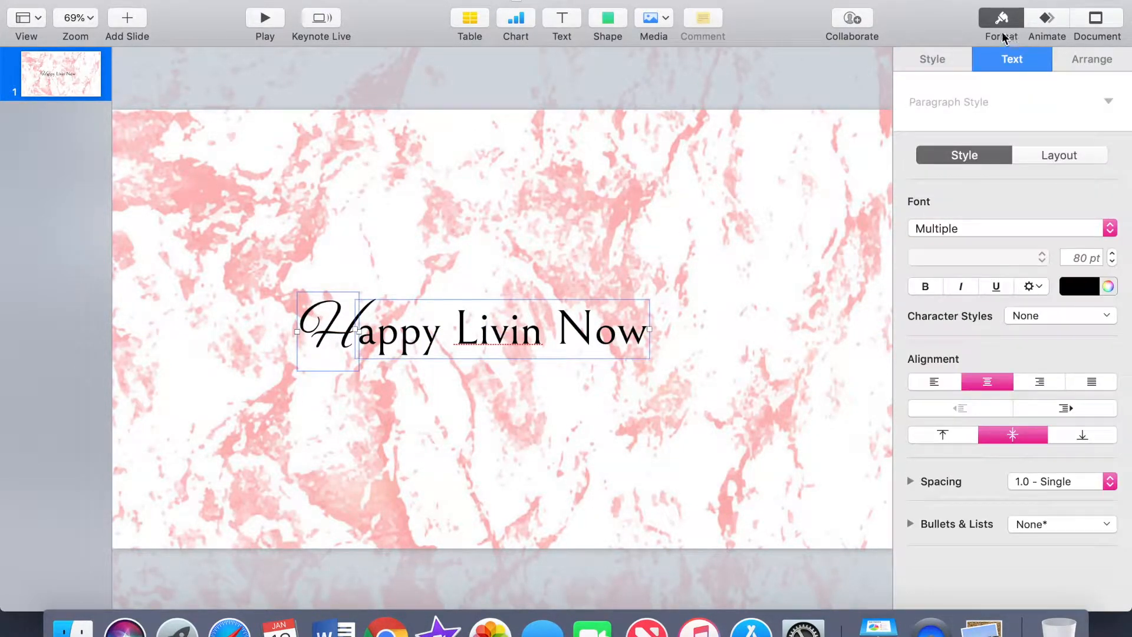
click(1108, 286)
double_click(1090, 371)
text(3A3D59)
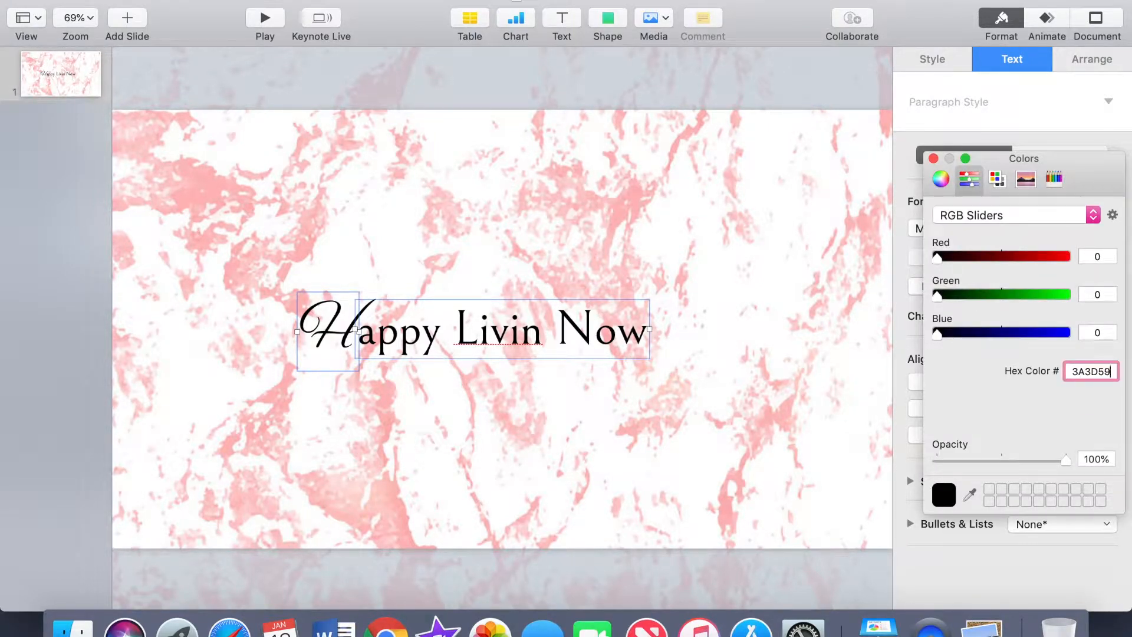
key(Return)
click(590, 409)
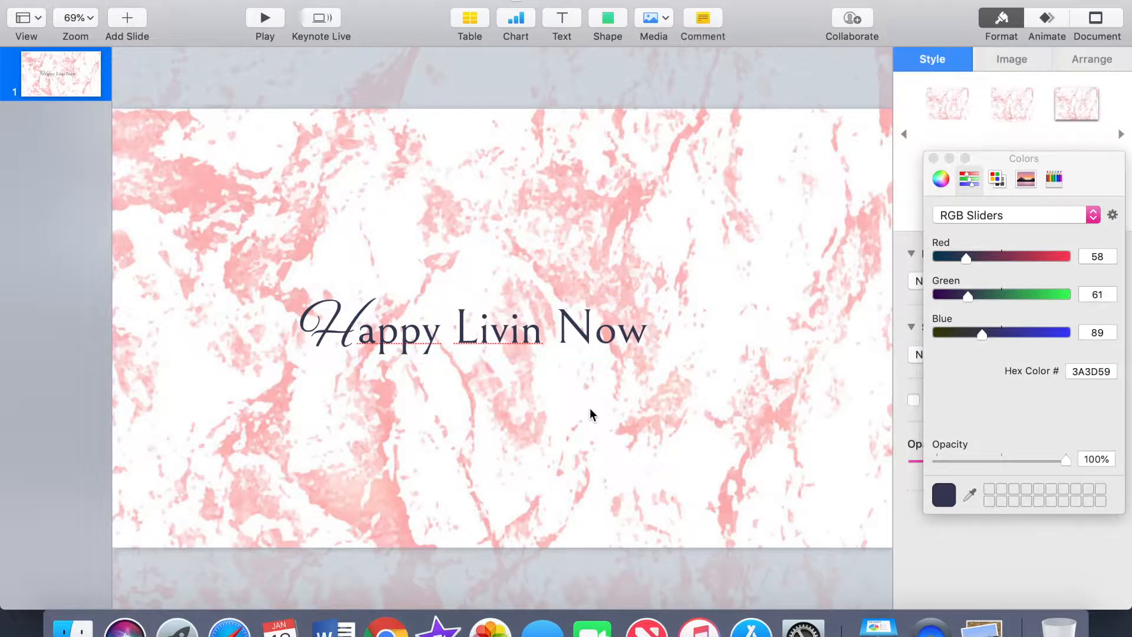
click(933, 159)
- Draw two horizontal lines spanning the title, one just above it and one just below it
click(607, 25)
click(604, 102)
drag(538, 305, 732, 365)
drag(634, 365, 458, 289)
drag(557, 289, 533, 357)
drag(300, 354, 293, 354)
click(352, 263)
drag(501, 357, 501, 361)
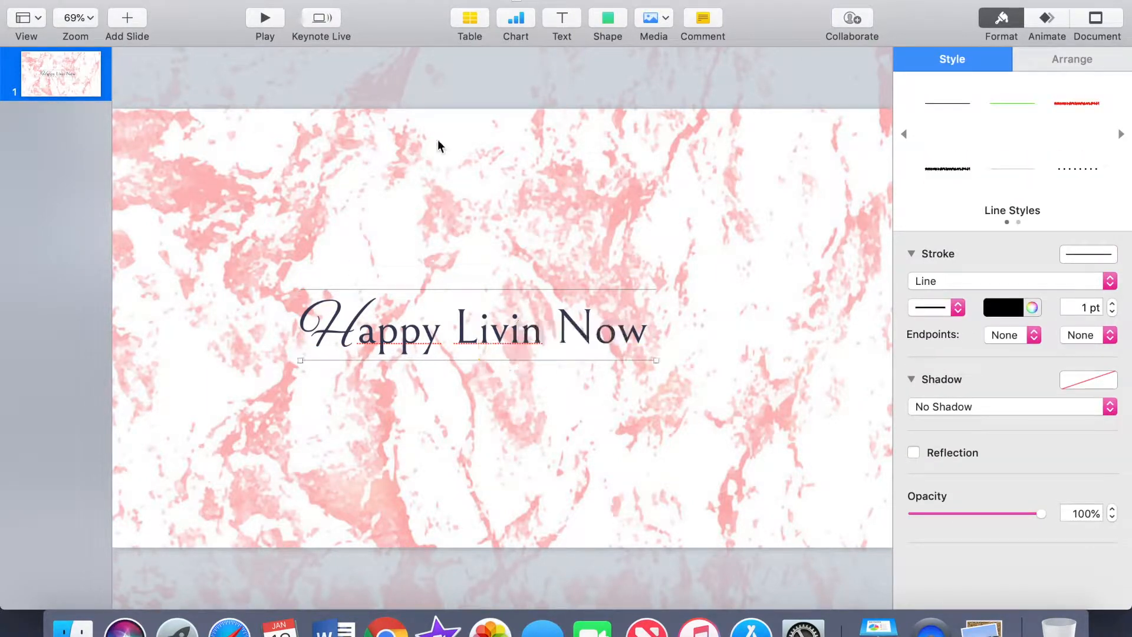
- Add a vertical line at the right end of the title and a matching one at its left end
click(561, 19)
key(Delete)
click(608, 18)
click(554, 97)
drag(540, 304, 480, 273)
drag(480, 311, 657, 290)
drag(657, 372, 293, 361)
click(677, 427)
click(657, 337)
- Extend the left ends of the two horizontal lines to meet the left vertical line and close the frame
click(308, 380)
click(304, 360)
click(300, 419)
click(303, 360)
click(303, 405)
click(307, 288)
drag(301, 288, 293, 289)
click(316, 404)
- Apply the thicker 2 pt stroke style to all four lines of the title frame
click(584, 289)
click(1088, 254)
click(949, 317)
click(1104, 254)
click(941, 319)
click(591, 361)
click(1104, 254)
click(942, 315)
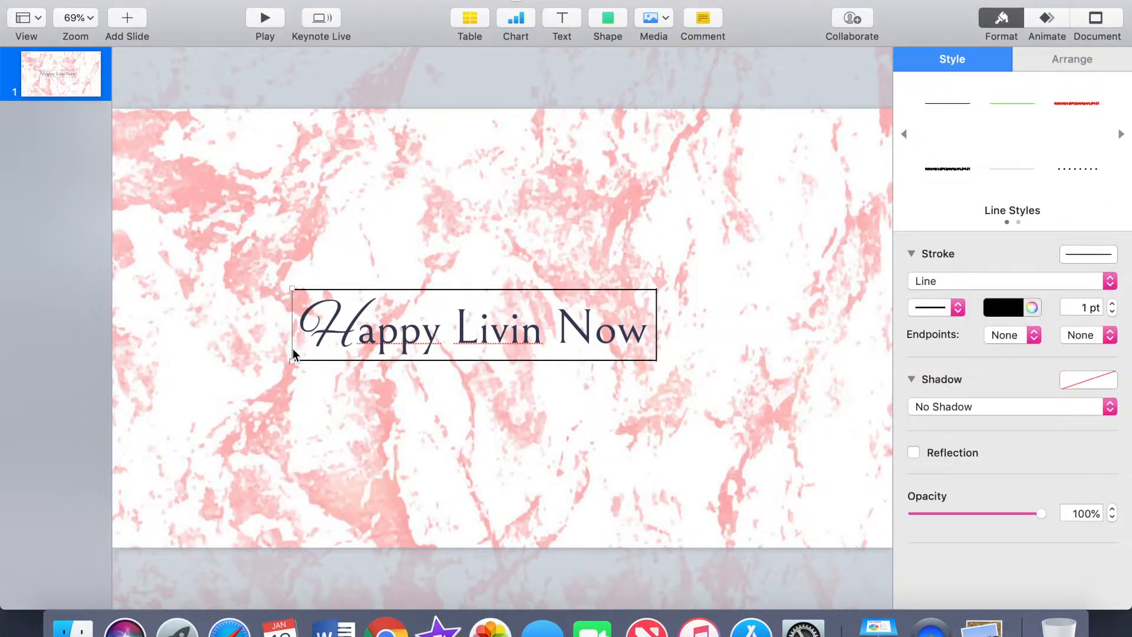
click(1103, 254)
click(942, 315)
click(654, 440)
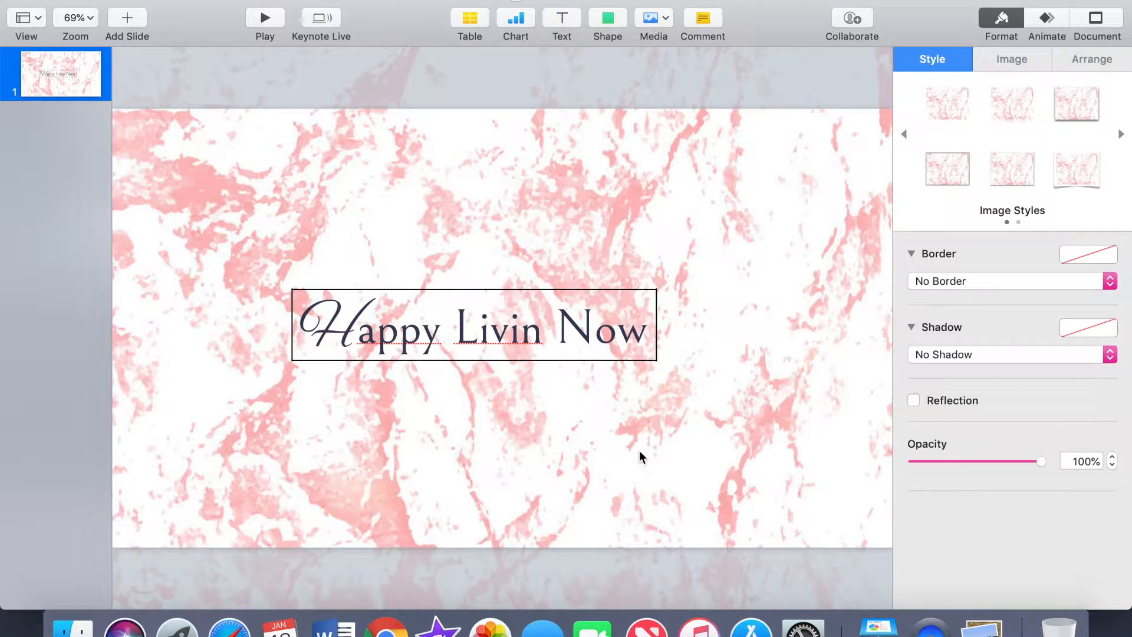
- Color the frame's top and right lines with hex color 4F6A5A
click(626, 289)
click(1033, 307)
click(1098, 371)
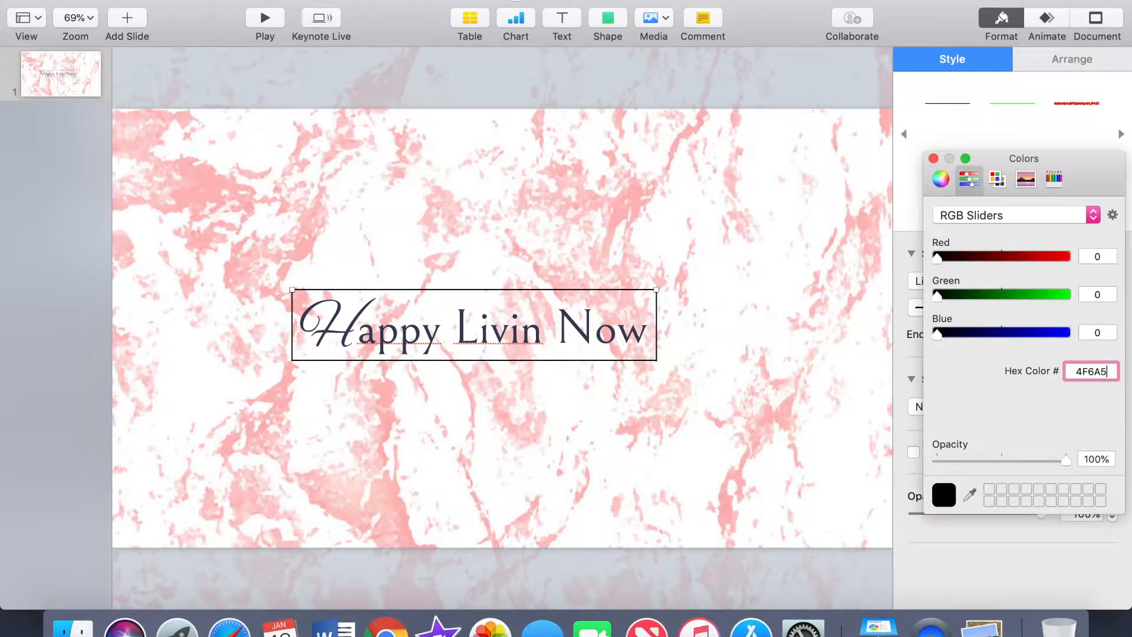
key(Return)
click(657, 316)
double_click(1098, 372)
text(4F6A5A)
key(Return)
- Color the frame's bottom and left lines with hex color 4F6A5A
click(622, 362)
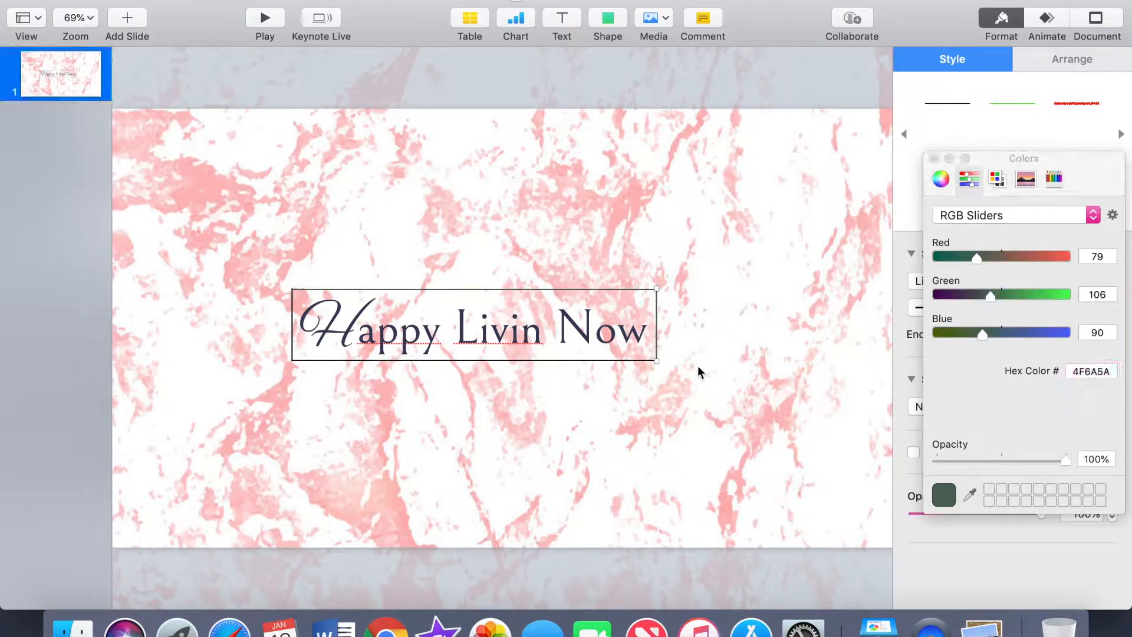
click(572, 360)
double_click(1090, 371)
text(4F6A5A)
key(Return)
click(289, 344)
click(293, 324)
double_click(1090, 371)
text(4F6A5A)
key(Return)
click(766, 400)
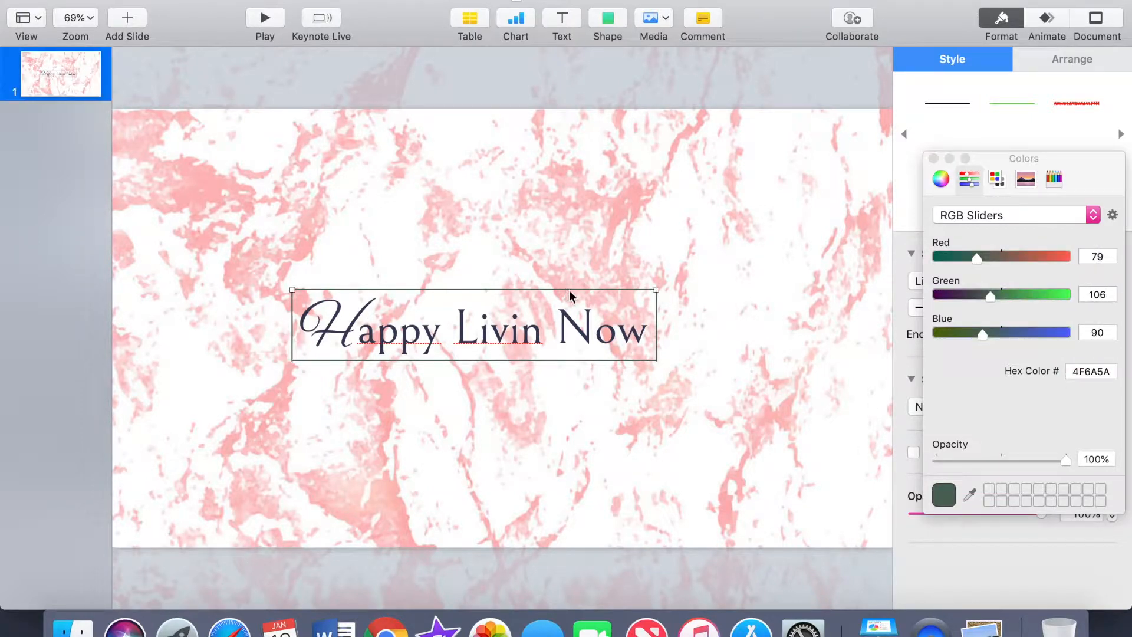
click(933, 158)
- Give the frame's top line a drop shadow with 20 pt blur, 5 pt offset and 50% opacity
click(986, 406)
click(976, 450)
click(965, 406)
click(960, 377)
mouse_move(920, 451)
mouse_down()
mouse_move(1066, 456)
mouse_move(914, 449)
mouse_move(940, 451)
mouse_up()
mouse_move(917, 492)
mouse_down()
mouse_move(960, 500)
mouse_move(917, 491)
mouse_move(929, 499)
mouse_up()
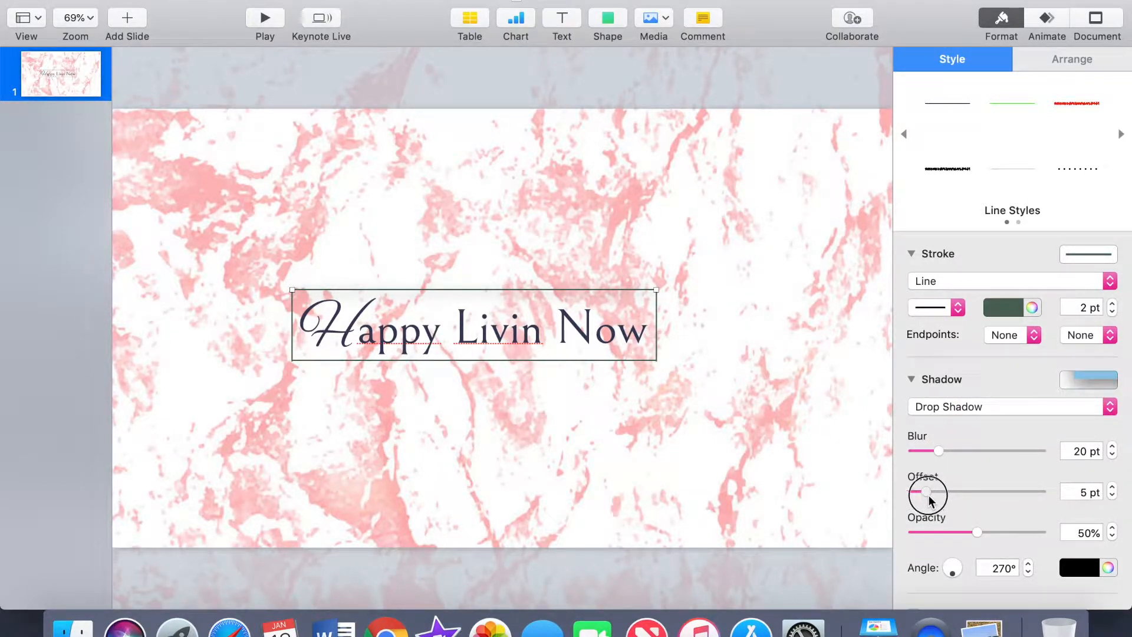
mouse_move(980, 536)
mouse_down()
mouse_move(1014, 533)
mouse_move(980, 536)
mouse_up()
- Apply the same drop shadow to the frame's right, bottom and left lines
click(658, 319)
click(943, 400)
click(943, 421)
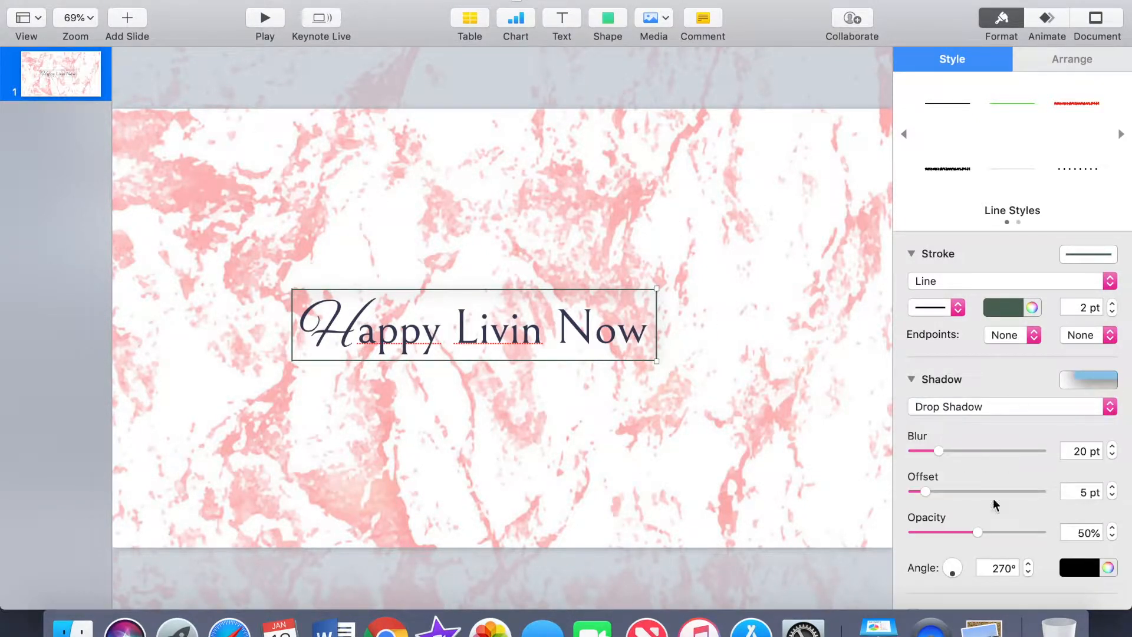
click(596, 359)
click(950, 406)
click(959, 420)
click(291, 335)
click(987, 403)
click(978, 422)
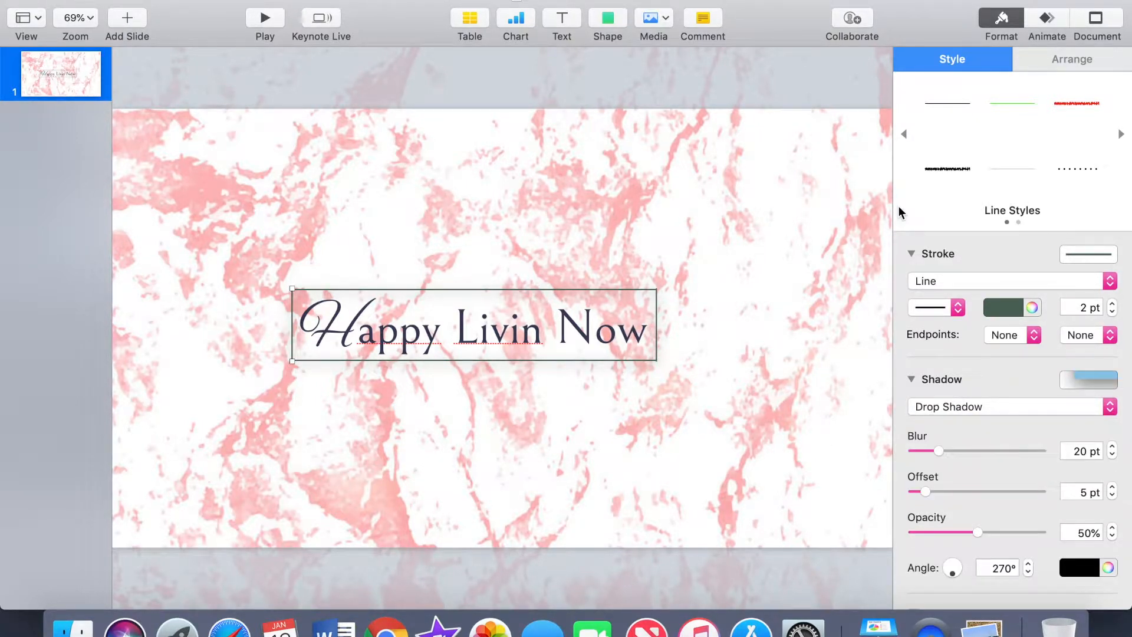
click(731, 269)
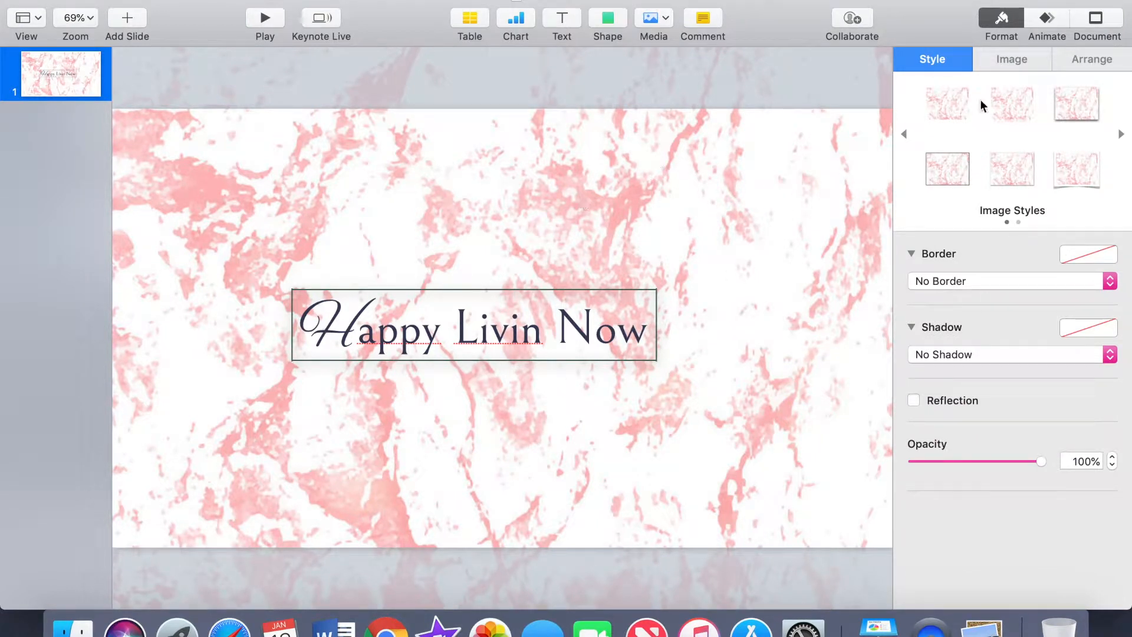
- Preview the Lens Flare and Confetti build-in effects on the marble background image
click(1053, 16)
click(1025, 122)
scroll(995, 333, down, 5)
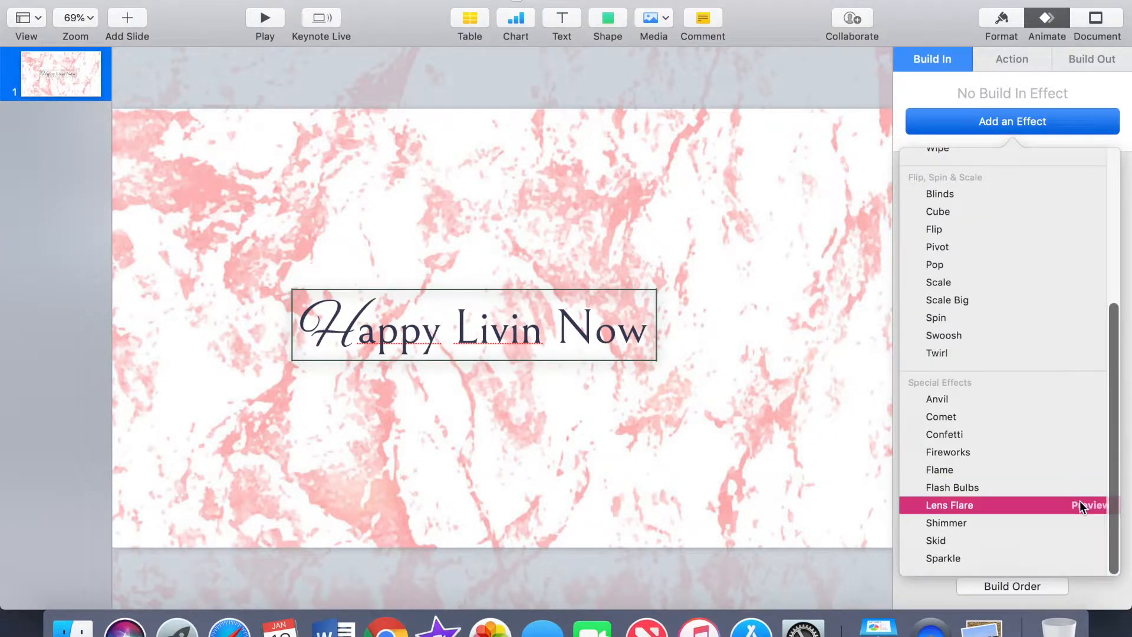
click(1085, 505)
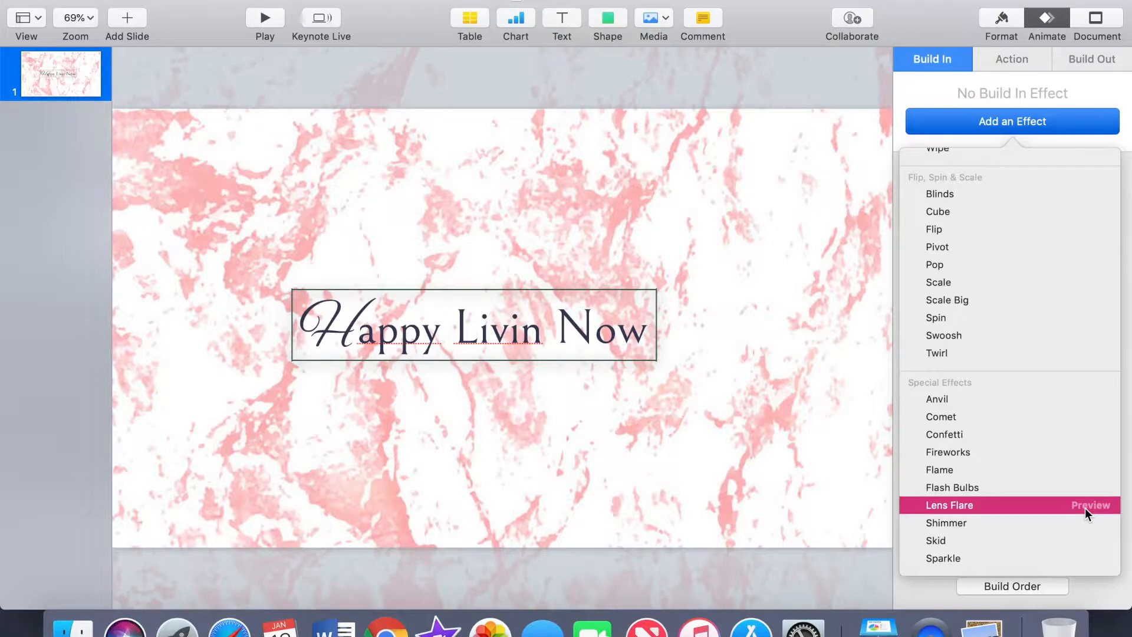
click(1078, 436)
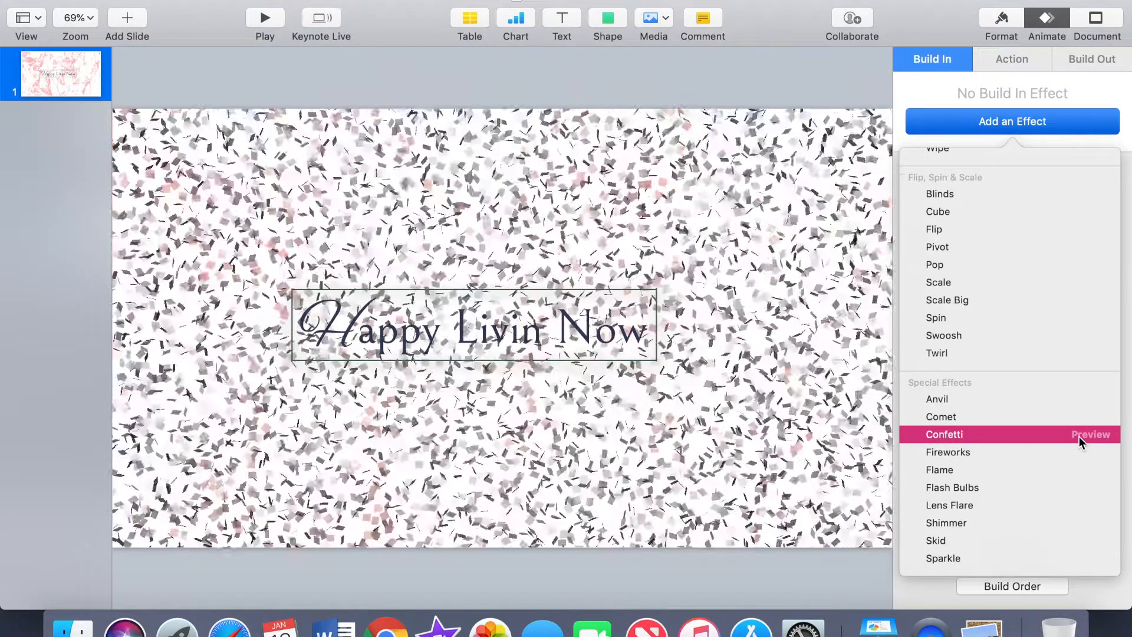
scroll(1096, 285, up, 5)
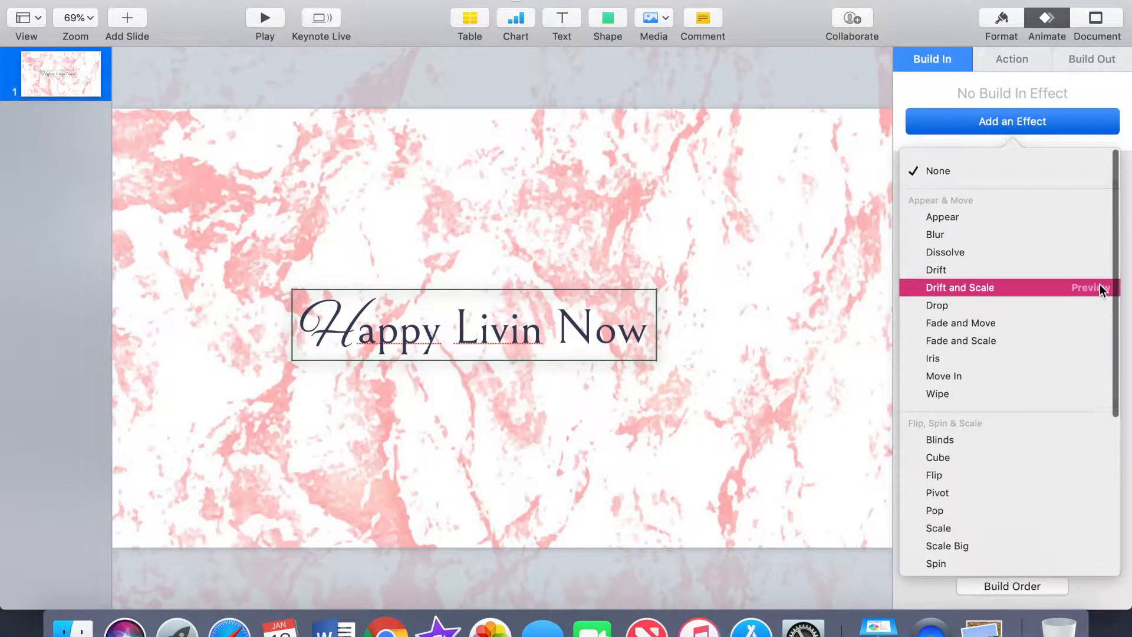
scroll(1044, 404, down, 10)
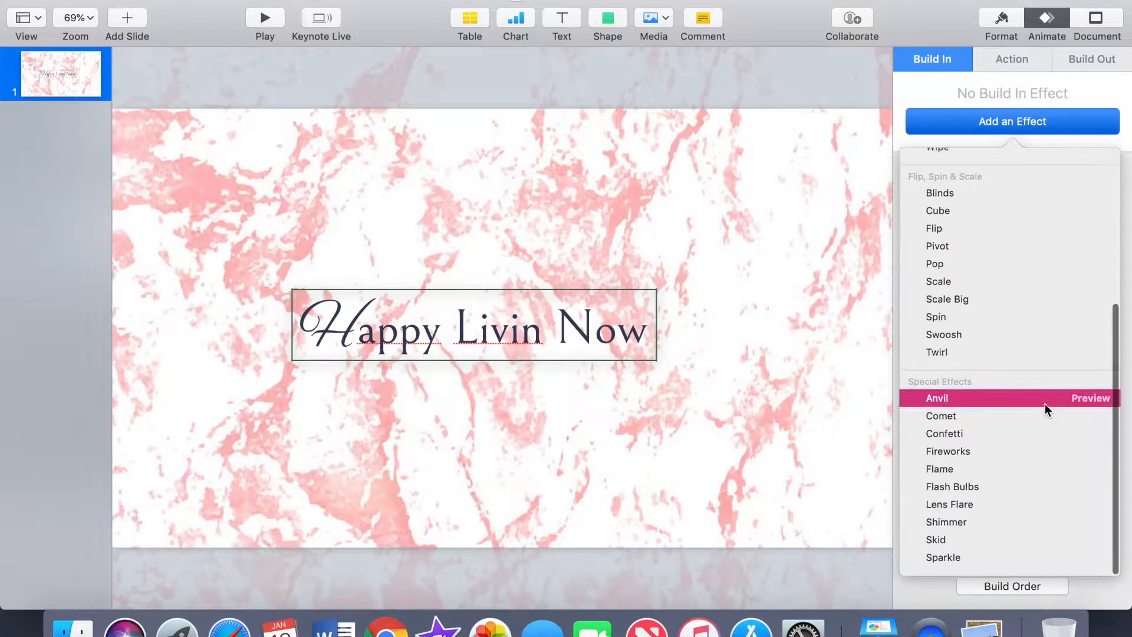
scroll(1045, 404, up, 8)
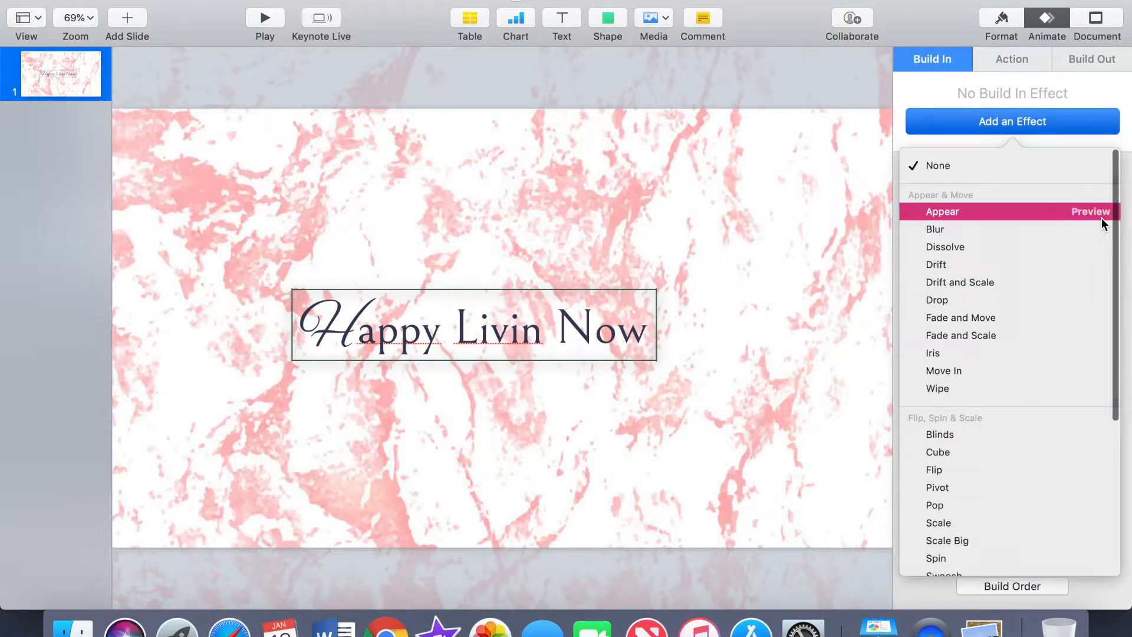
click(561, 164)
- Preview the Sparkle effect on the marble background and apply it as the build-in
click(1037, 125)
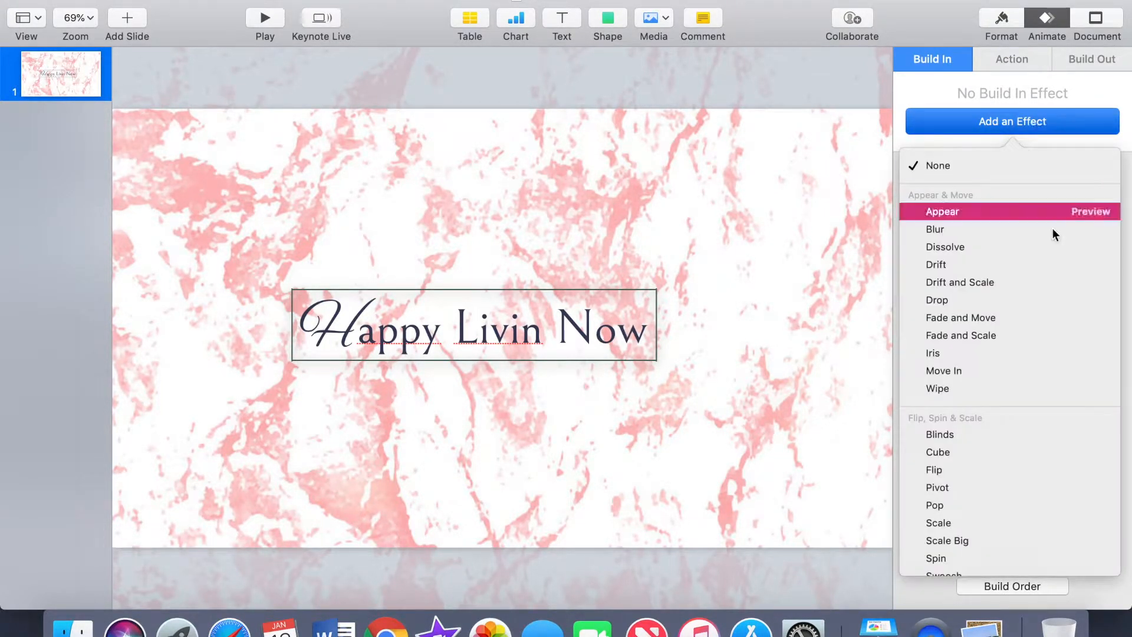
scroll(1056, 242, down, 4)
scroll(1056, 244, down, 5)
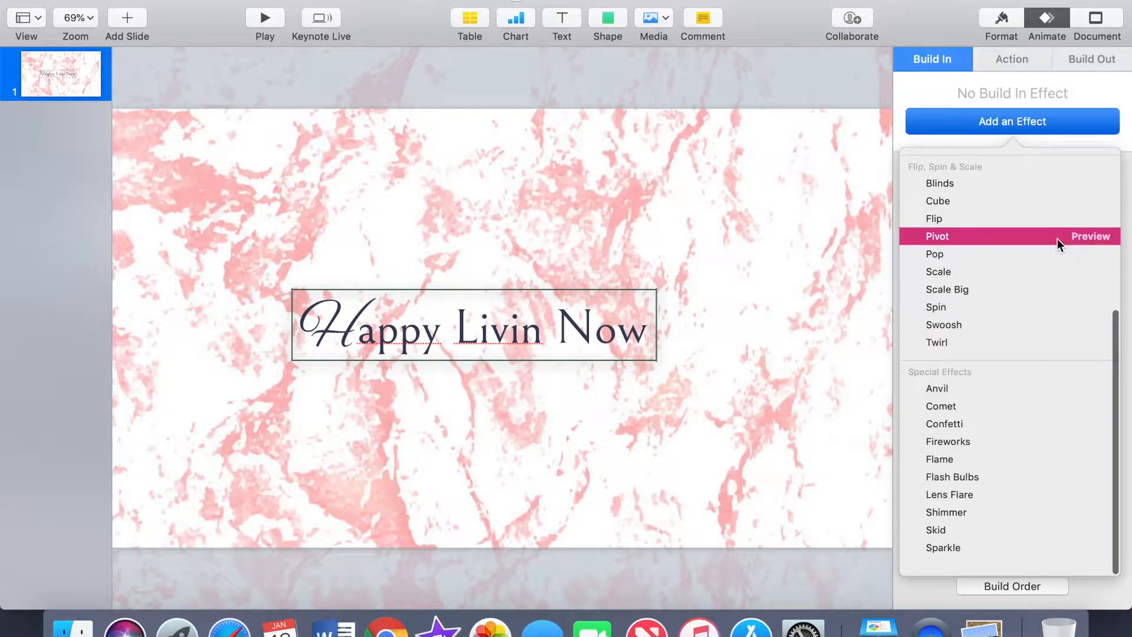
click(1090, 558)
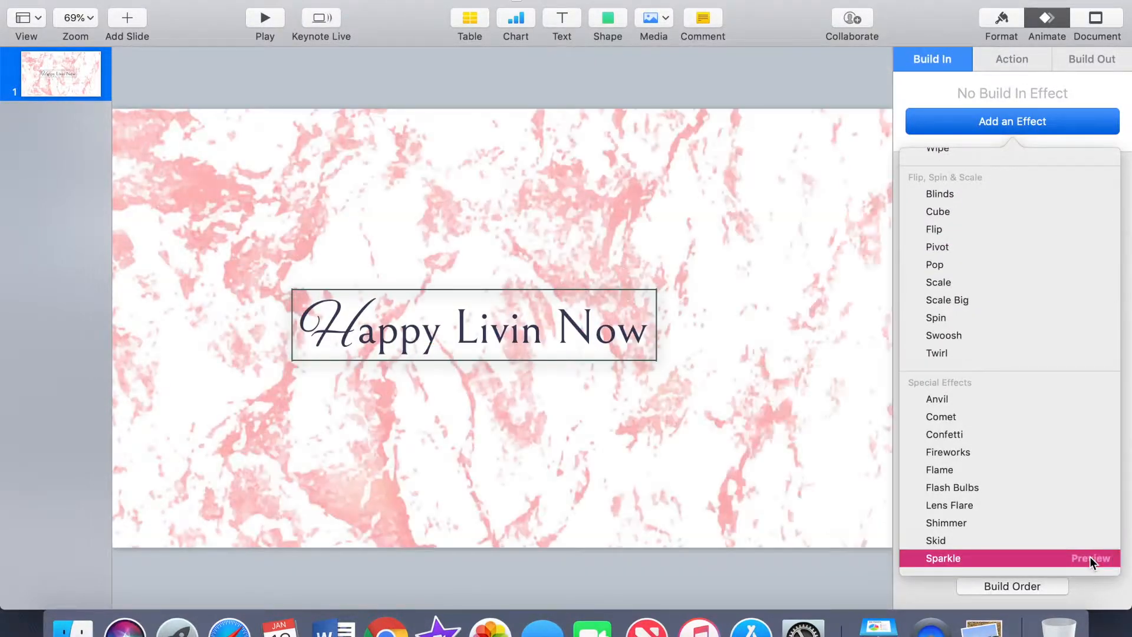
click(962, 560)
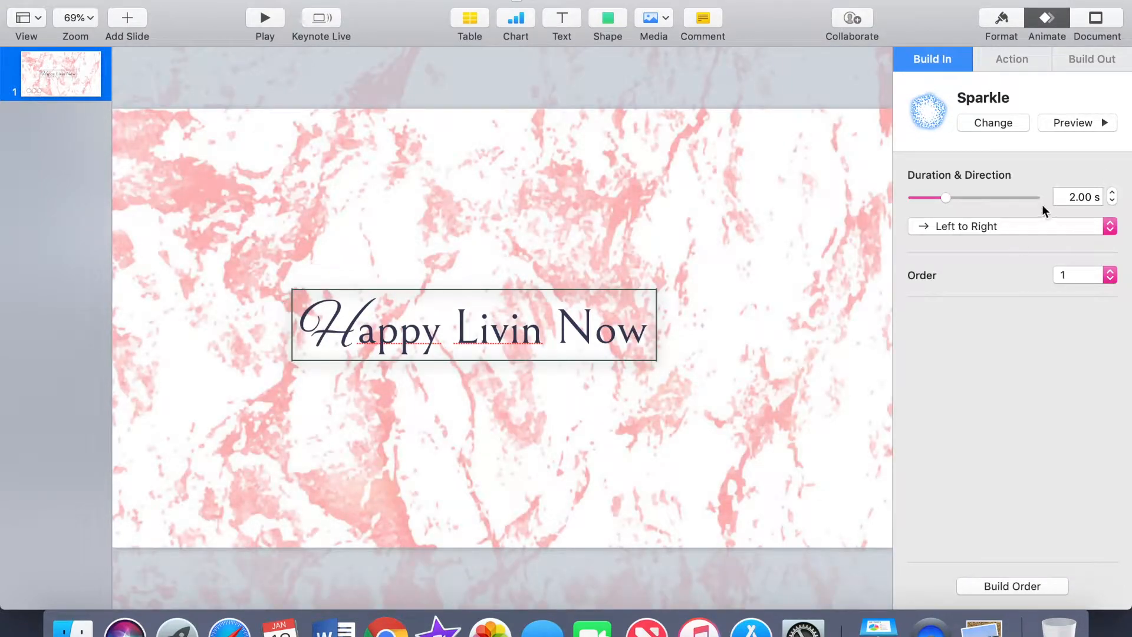
- Try the Sparkle build with the Bottom to Top direction, return it to Left to Right and preview it
click(972, 225)
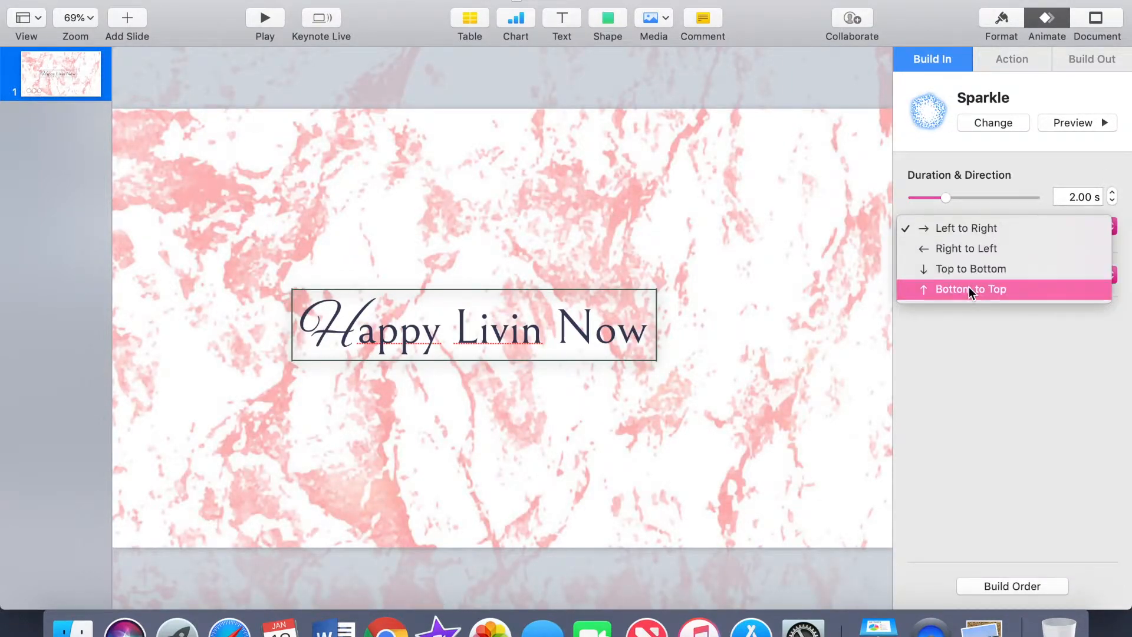
click(968, 288)
click(1085, 125)
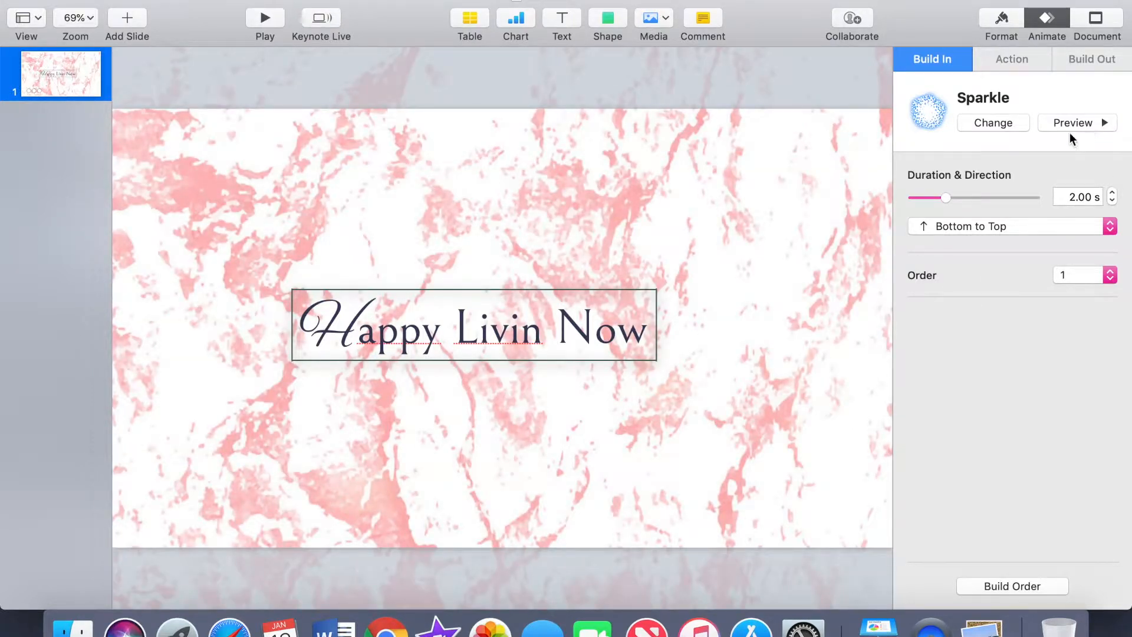
click(1015, 227)
click(974, 172)
click(1079, 123)
- Preview the Typewriter, Comet and Flash Bulbs build-in effects on the two title text boxes together
click(341, 337)
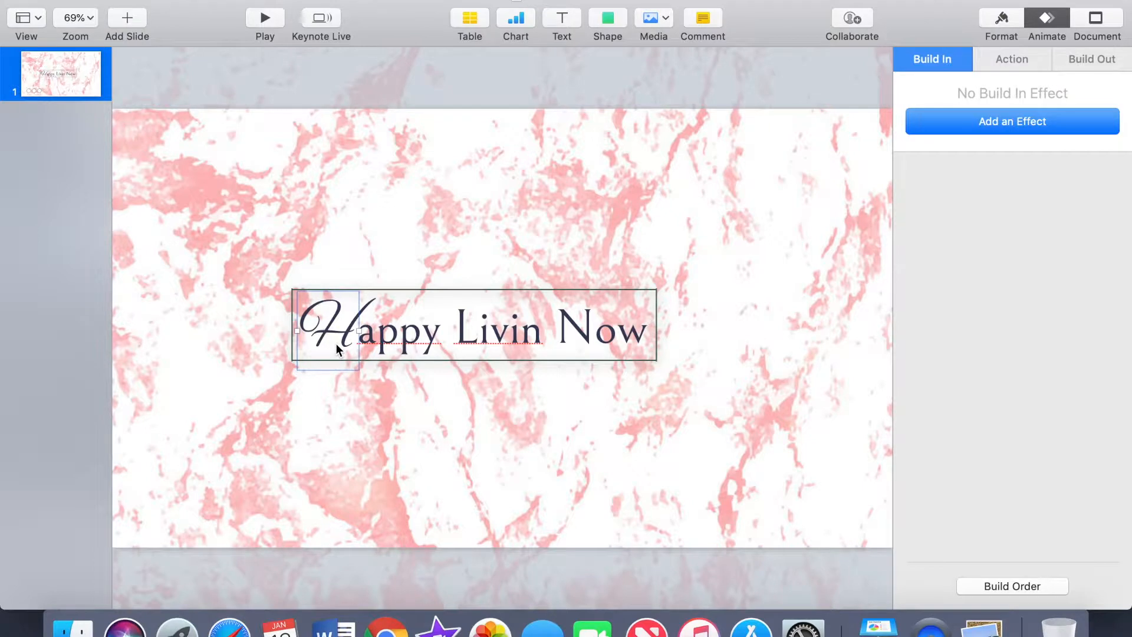
shift+click(427, 342)
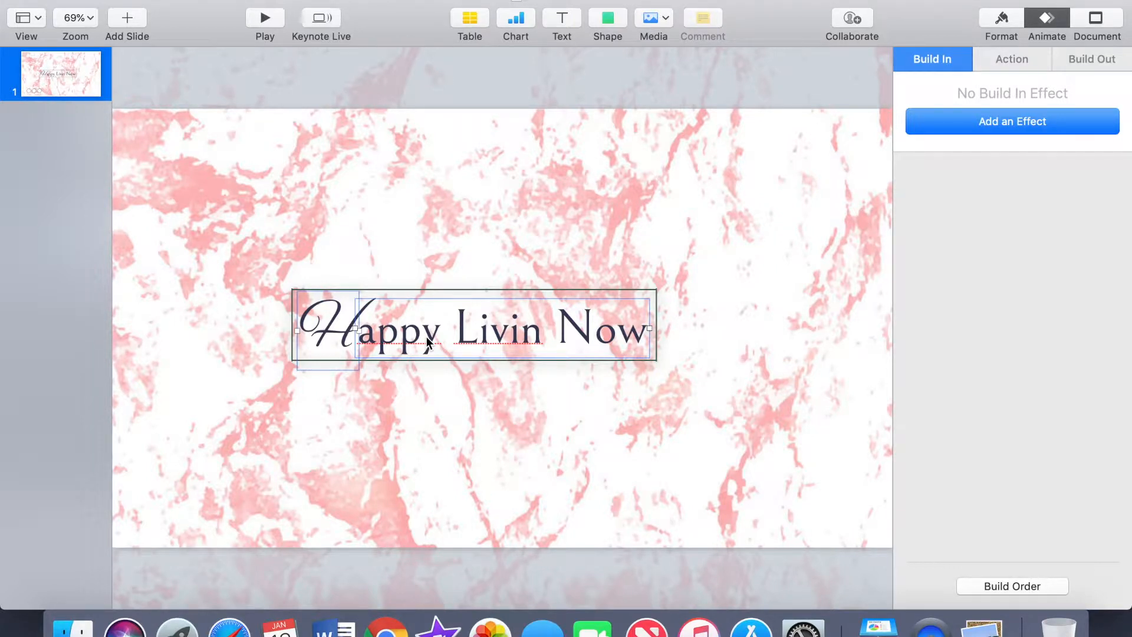
click(1000, 124)
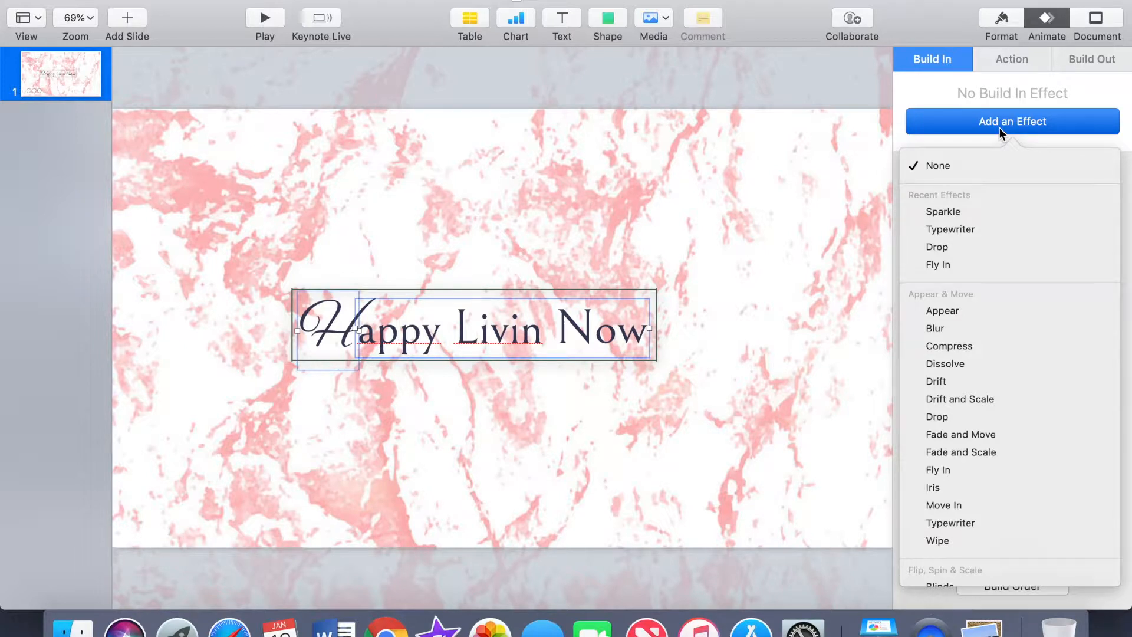
scroll(1073, 413, down, 4)
click(1083, 387)
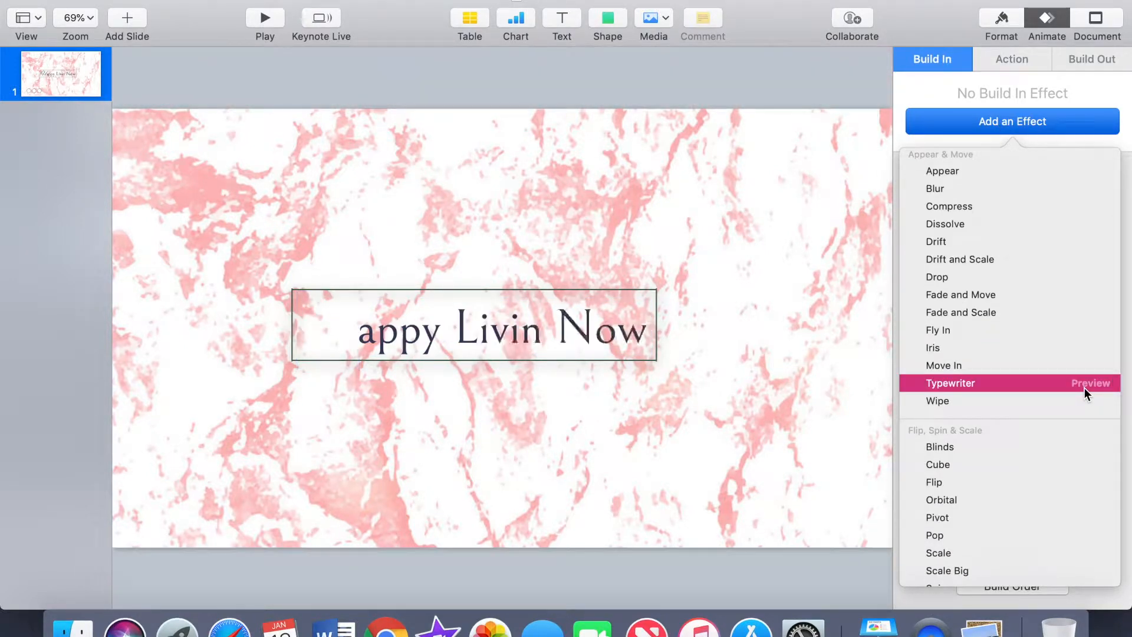
scroll(1083, 387, down, 2)
scroll(1083, 387, up, 5)
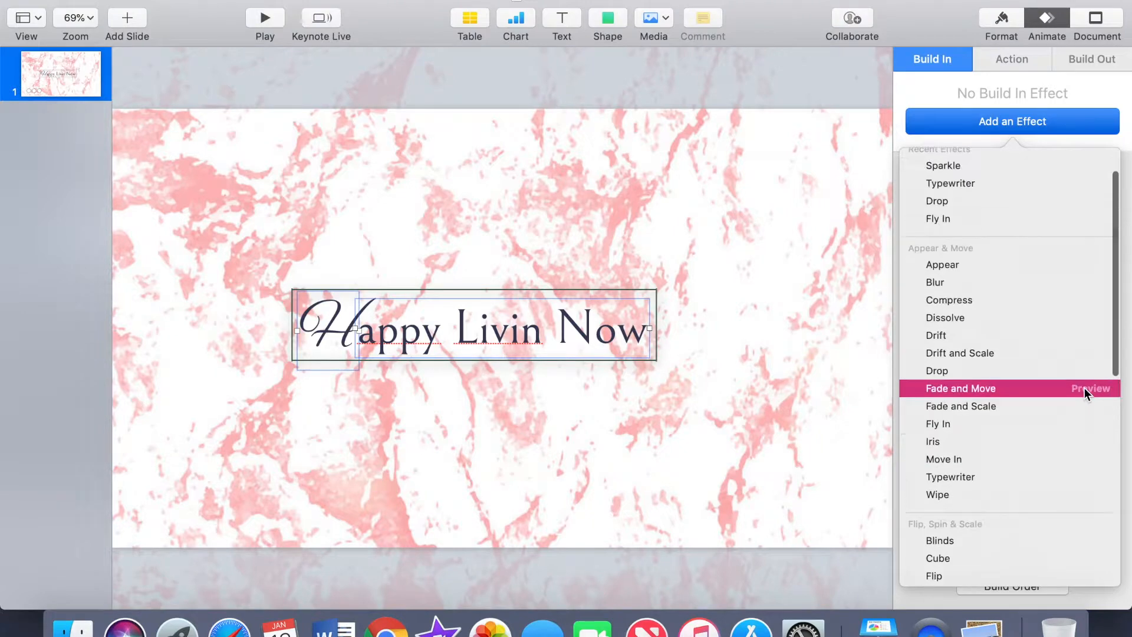
scroll(1083, 387, down, 8)
scroll(1084, 384, down, 5)
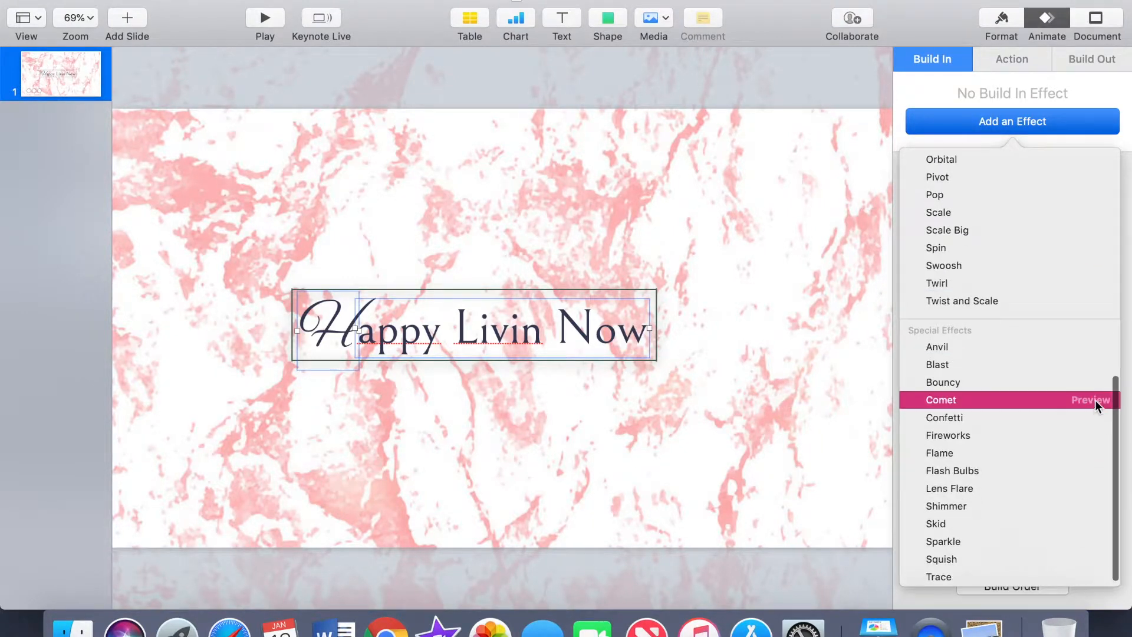
click(1095, 400)
scroll(1094, 400, up, 1)
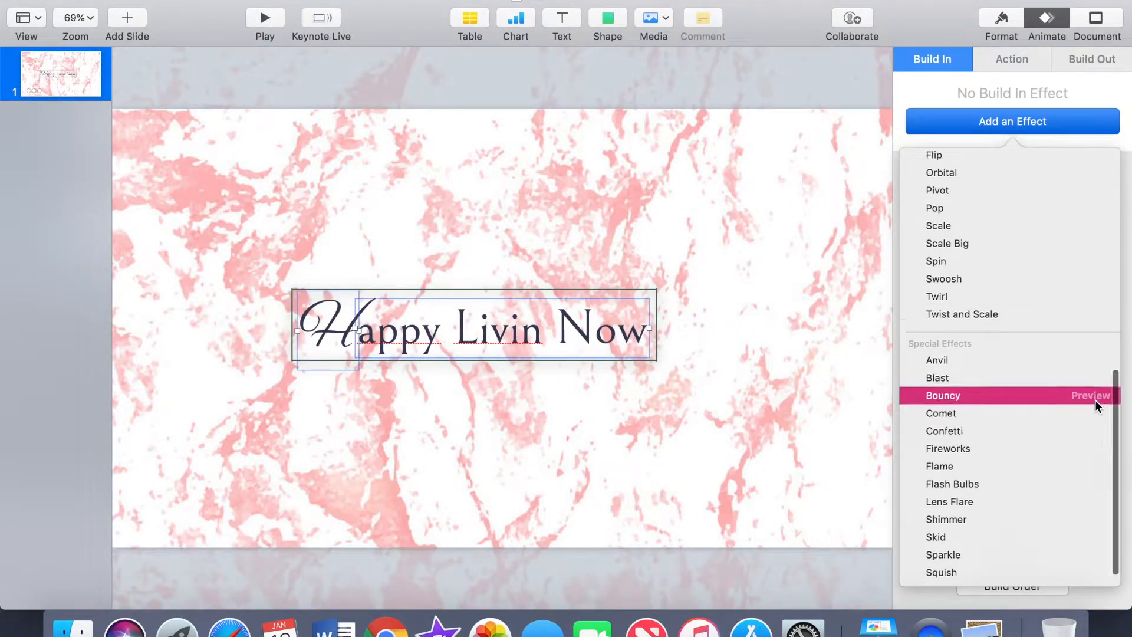
click(1095, 487)
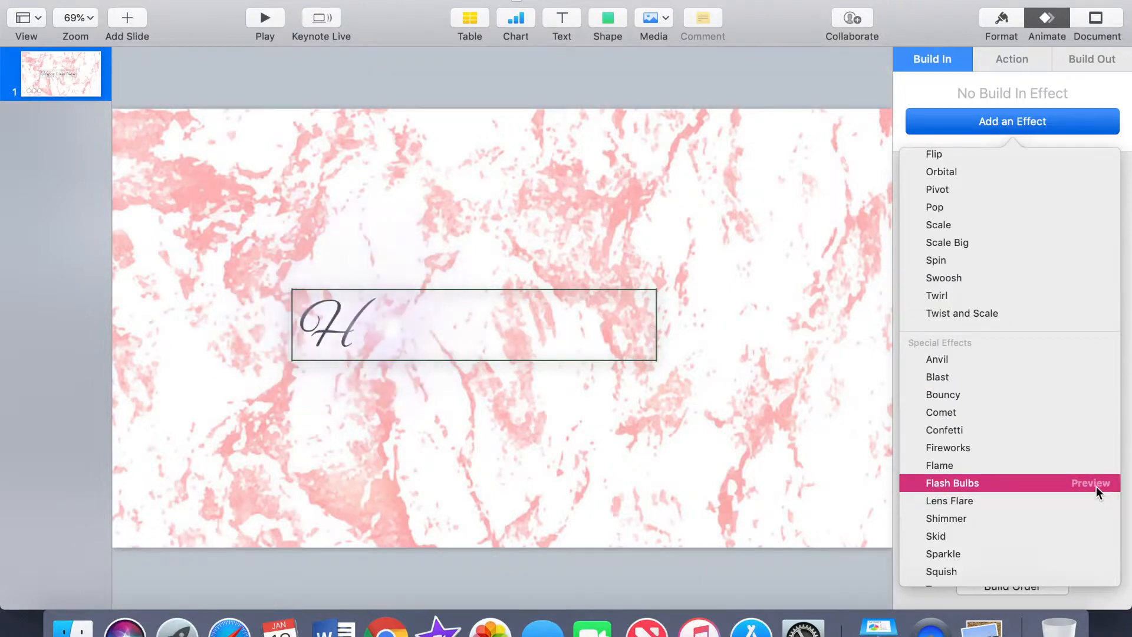
- Preview Lens Flare on both title text boxes and apply it as their build-in effect
click(1094, 502)
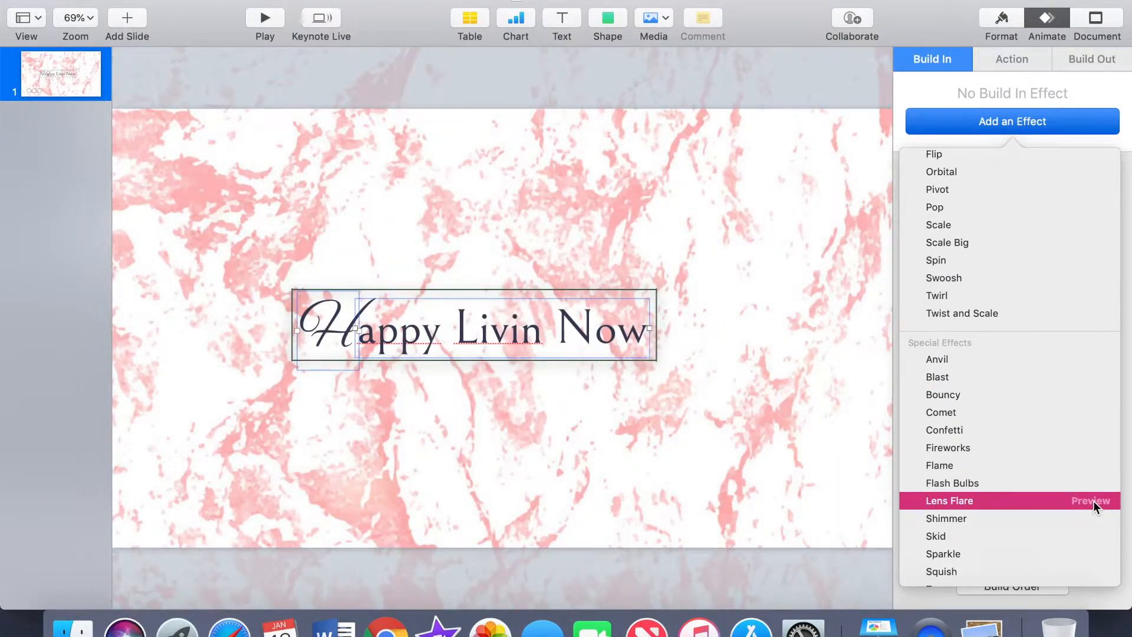
click(1012, 504)
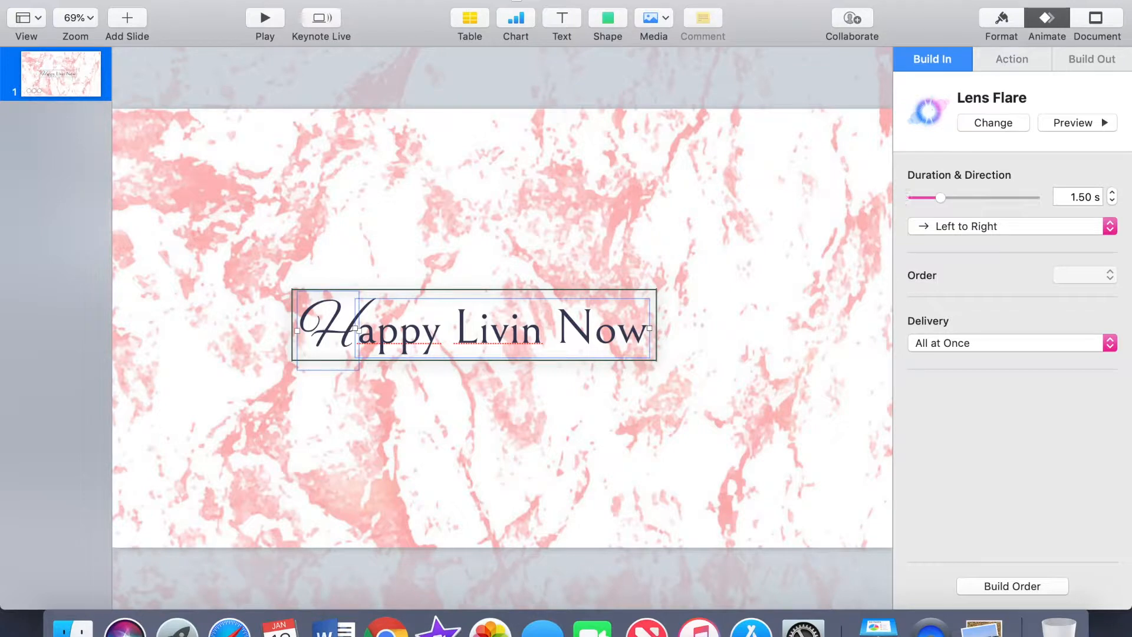
click(760, 190)
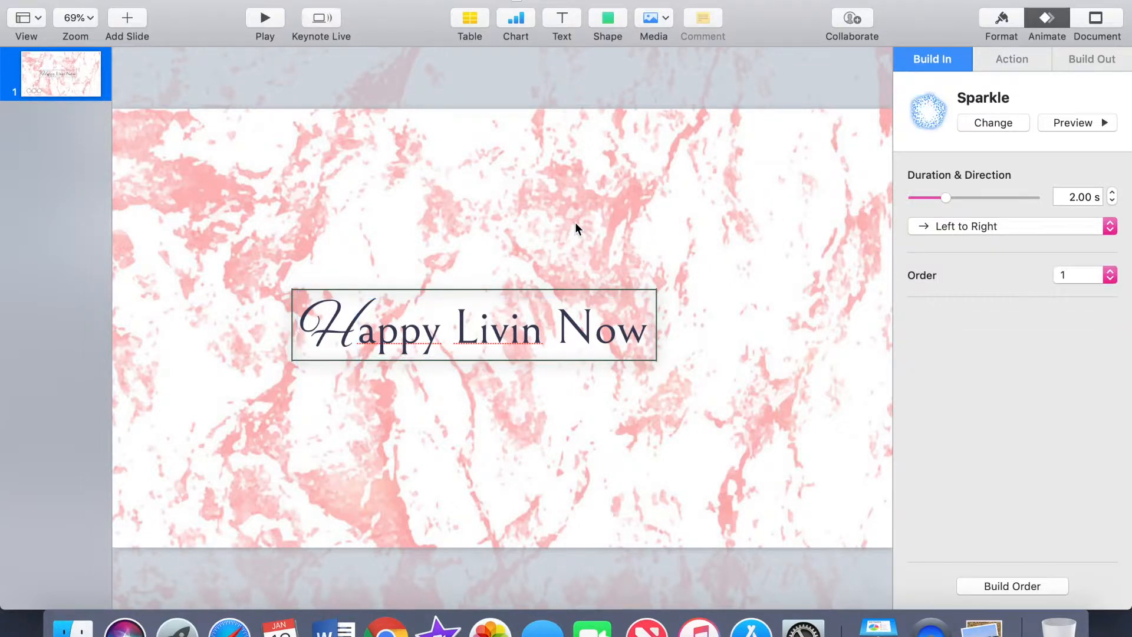
- Give the frame's top line a Line Draw build-in effect with a duration of 1 s
click(520, 291)
click(990, 122)
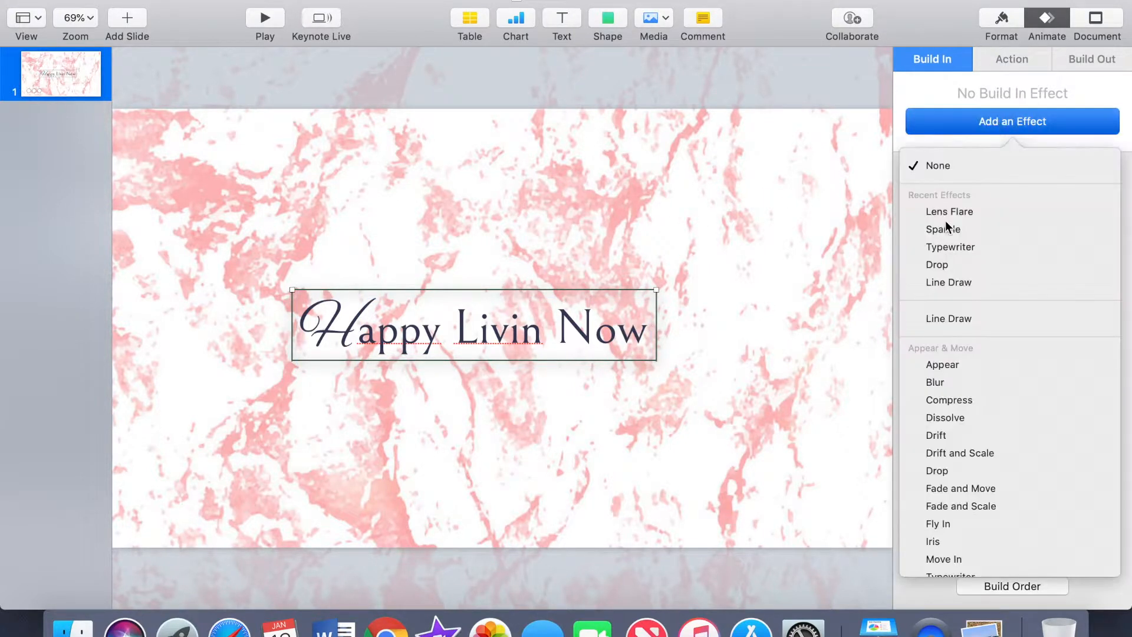
click(960, 319)
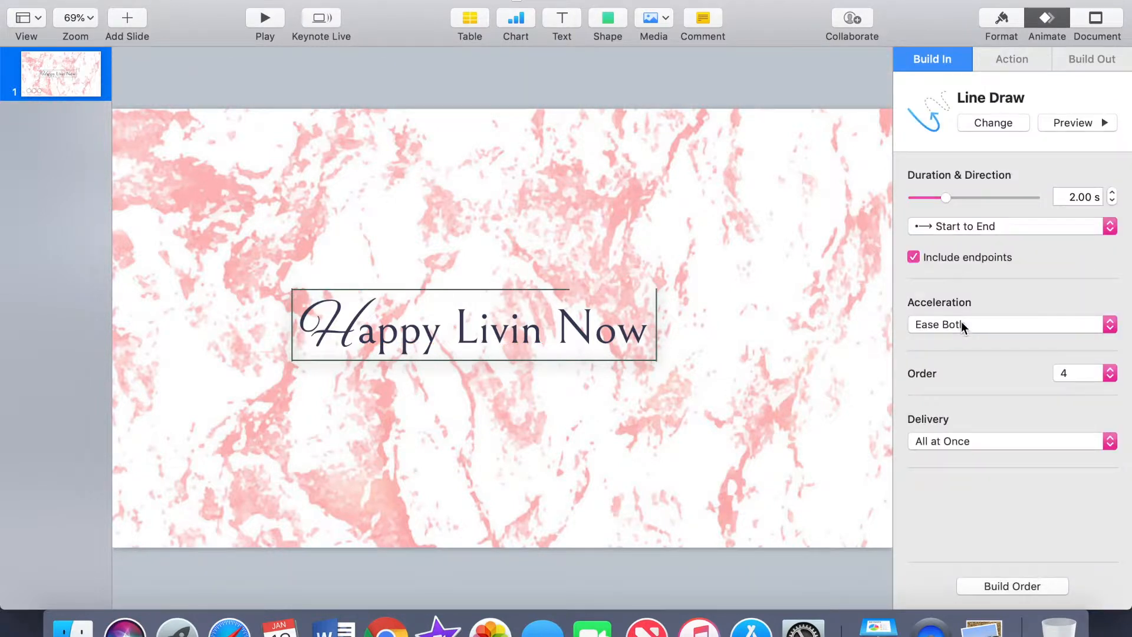
click(1078, 196)
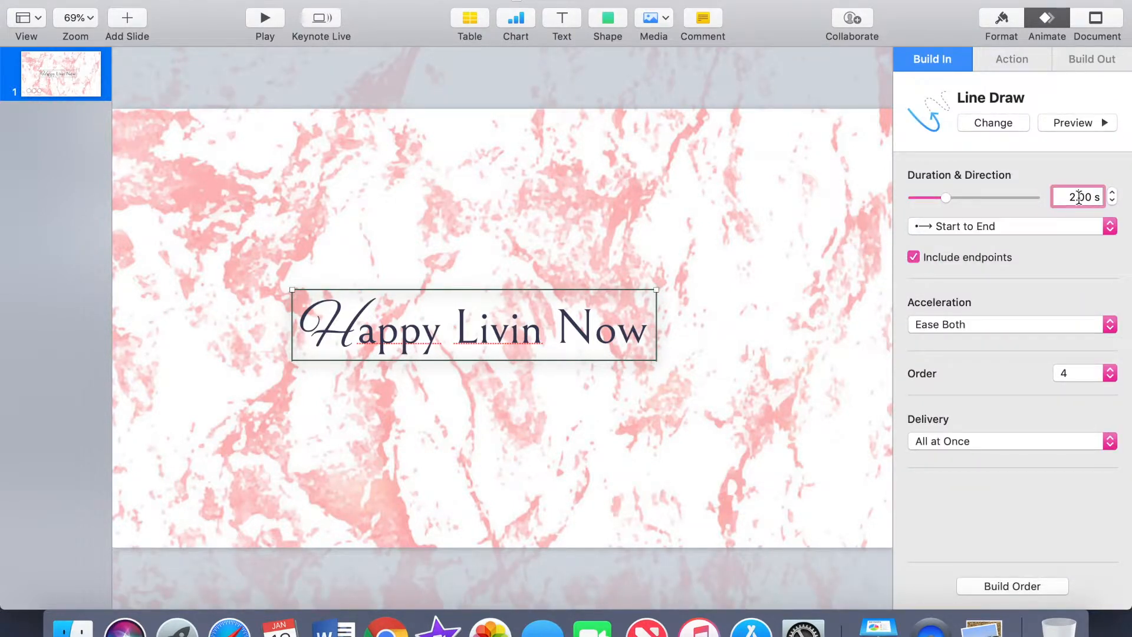
text(1)
key(Return)
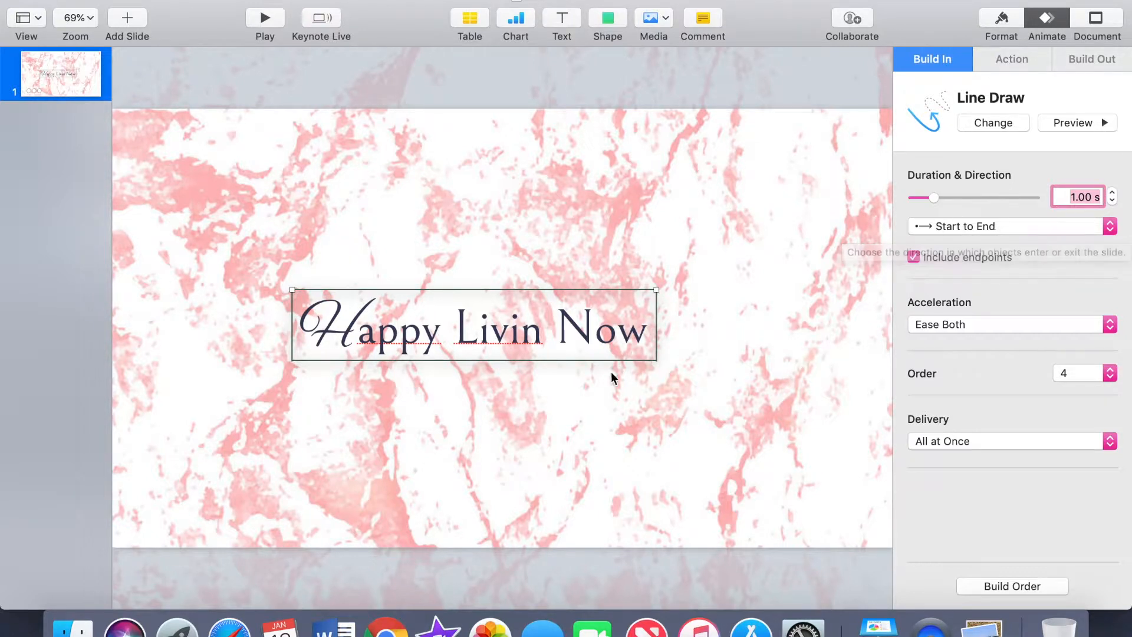
- Give the frame's right line a Line Draw build-in effect with the End to Start direction and edit its duration
click(656, 338)
click(960, 121)
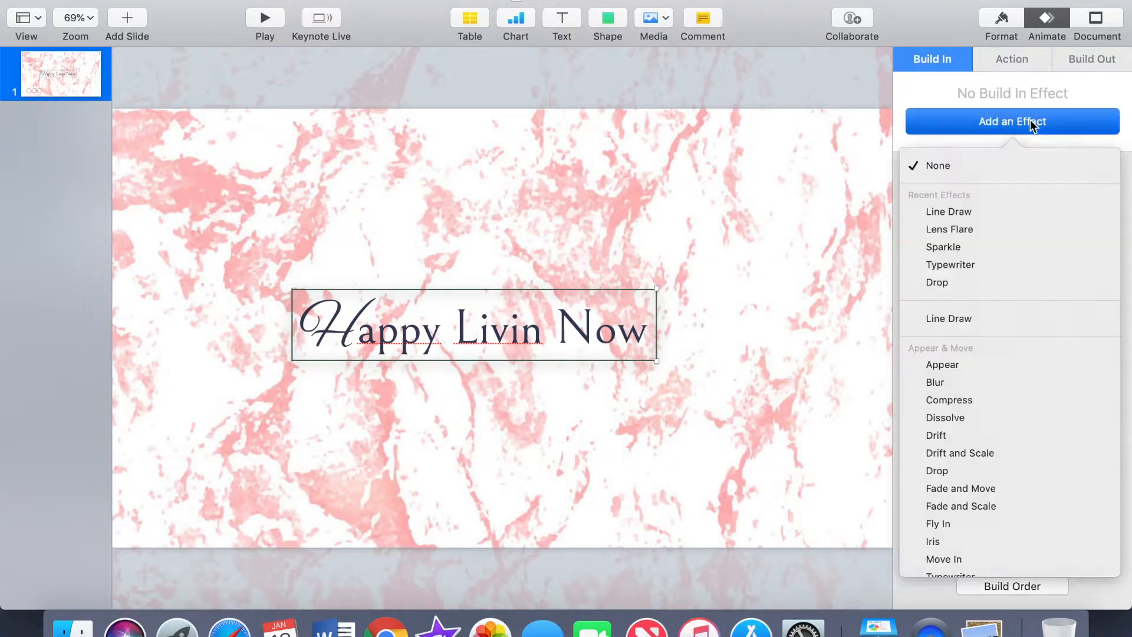
click(951, 210)
click(974, 226)
click(967, 248)
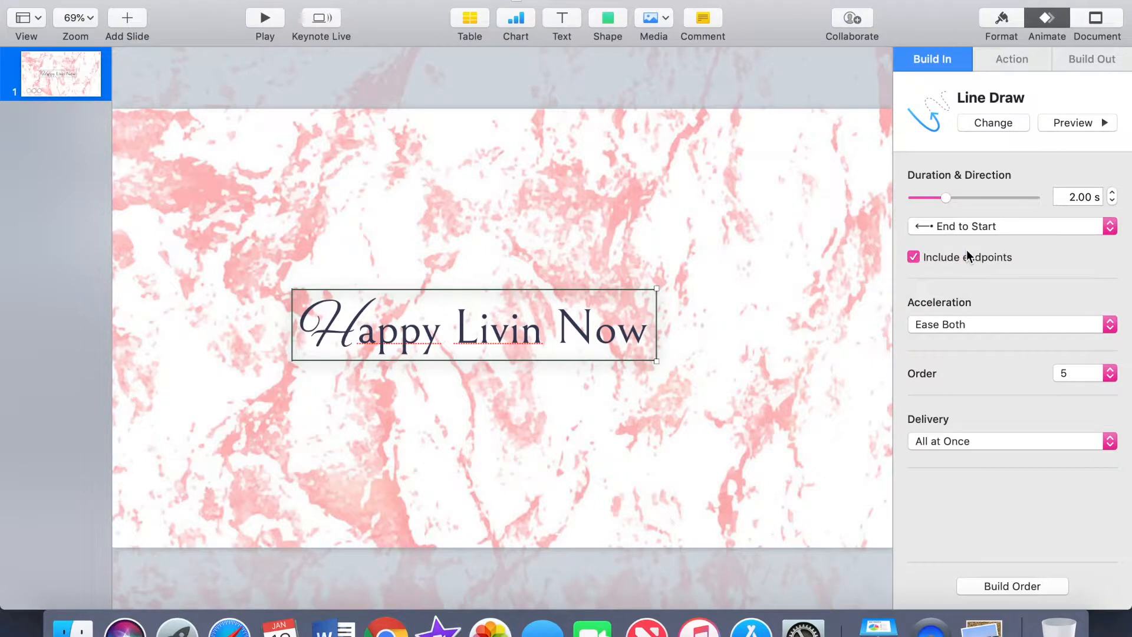
click(1074, 197)
- Give the frame's bottom line a Line Draw build-in effect with the End to Start direction and edit its duration
click(626, 356)
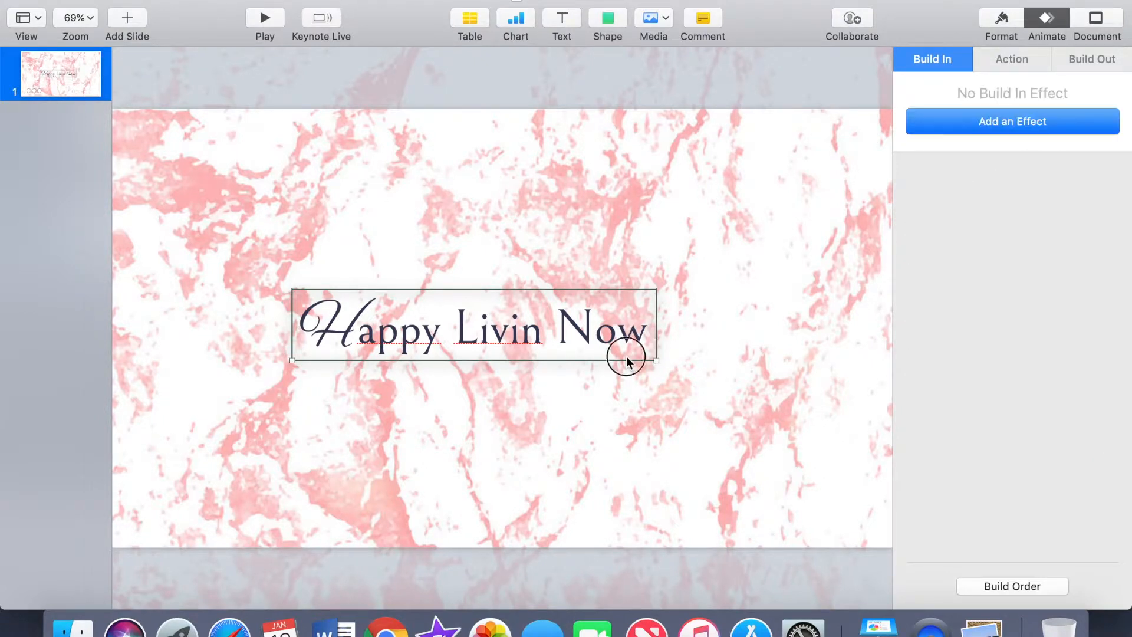
click(996, 120)
click(958, 213)
click(968, 225)
click(955, 249)
click(1074, 197)
- Give the frame's left line a 1 s Line Draw build-in effect with the Start to End direction
click(295, 348)
click(295, 349)
click(942, 226)
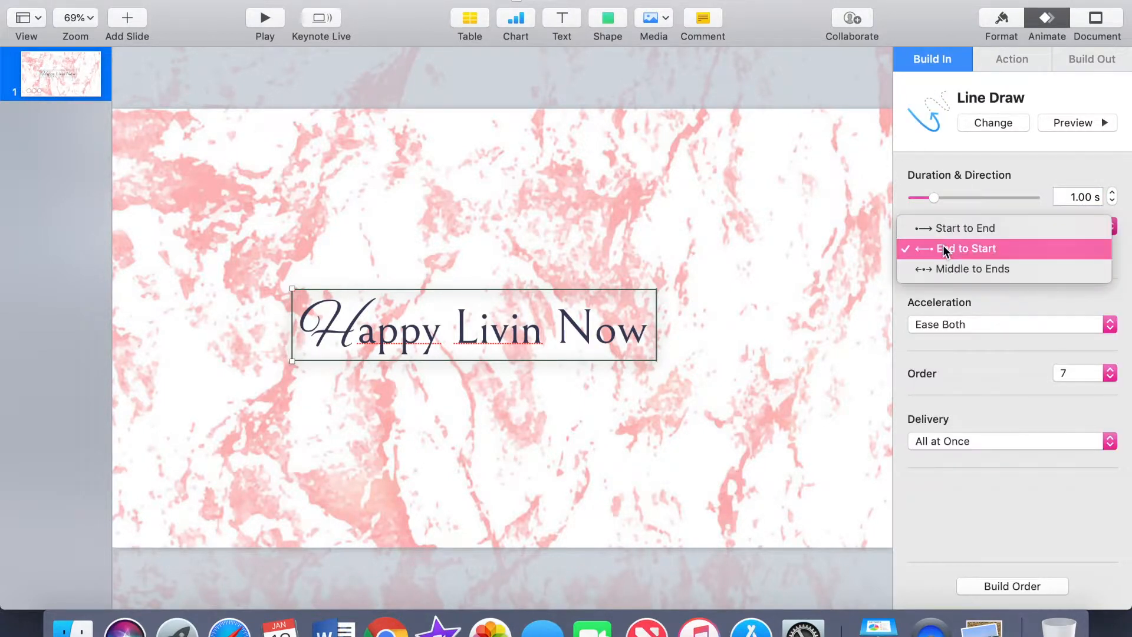
click(943, 229)
- In the build order, set the marble background's Sparkle build to start After Transition
click(997, 590)
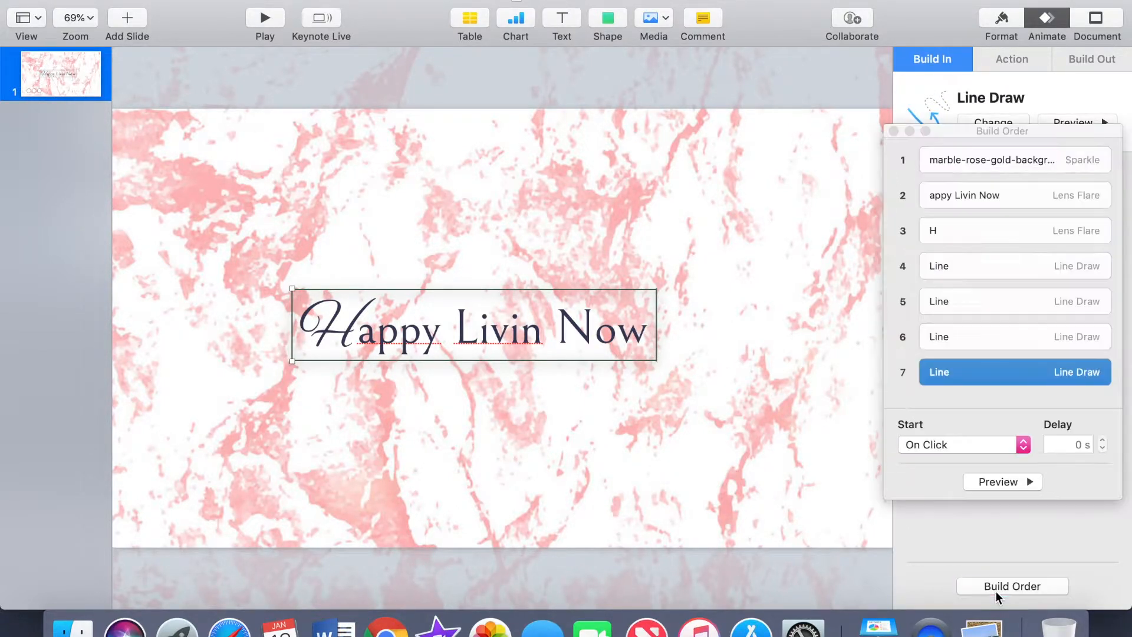
click(988, 158)
click(936, 446)
click(936, 458)
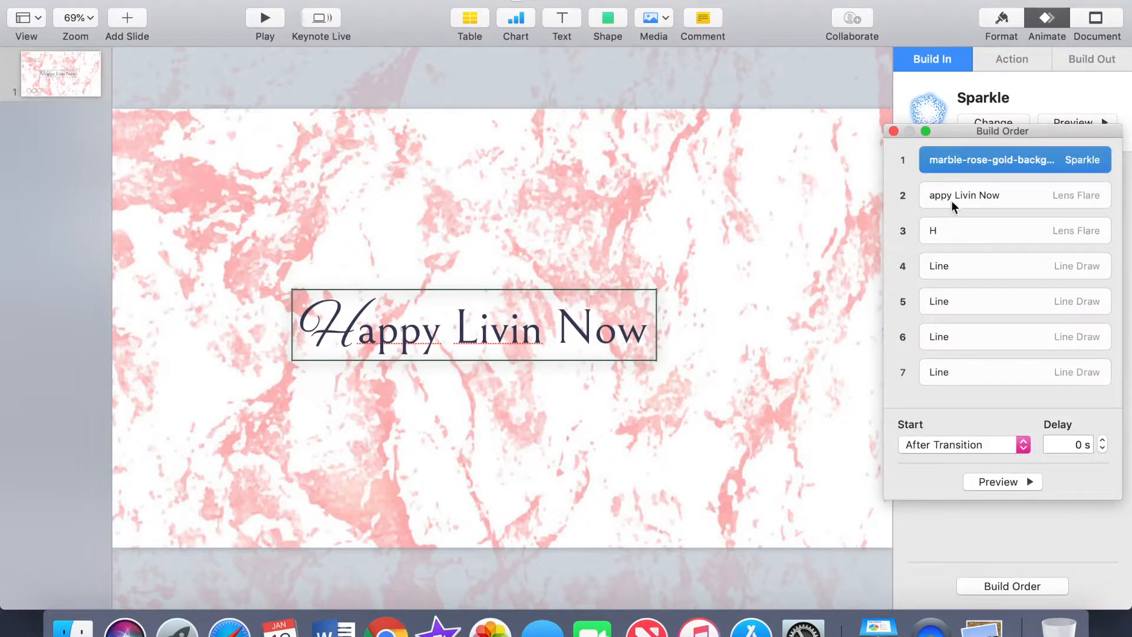
- Move the "H" Lens Flare build ahead of "appy Livin Now" in the build order
click(942, 233)
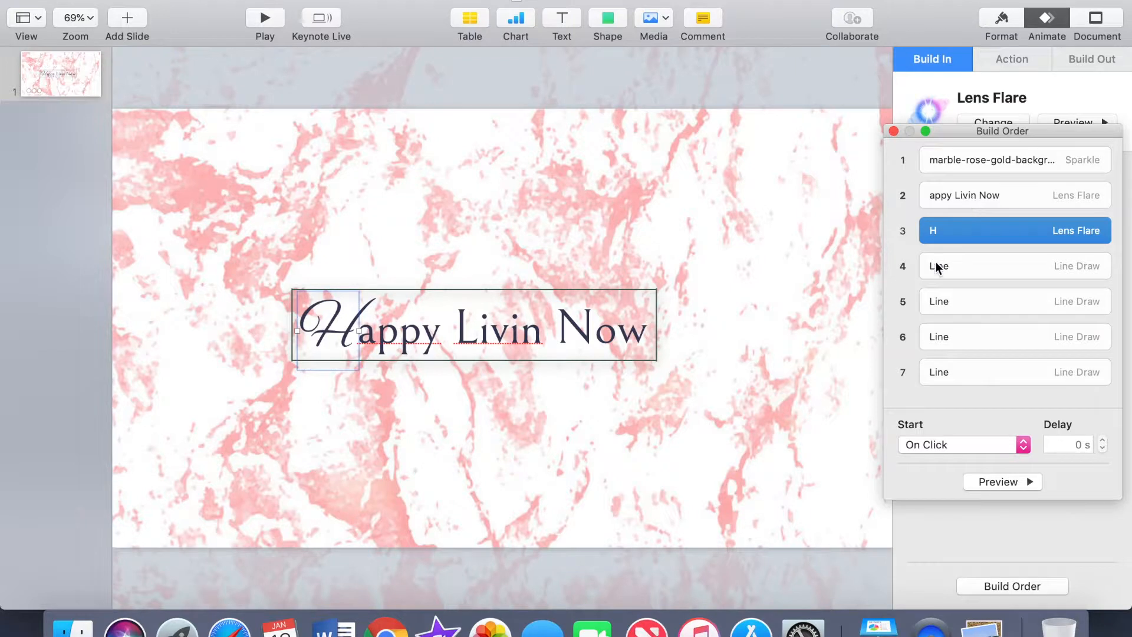
drag(952, 238, 948, 194)
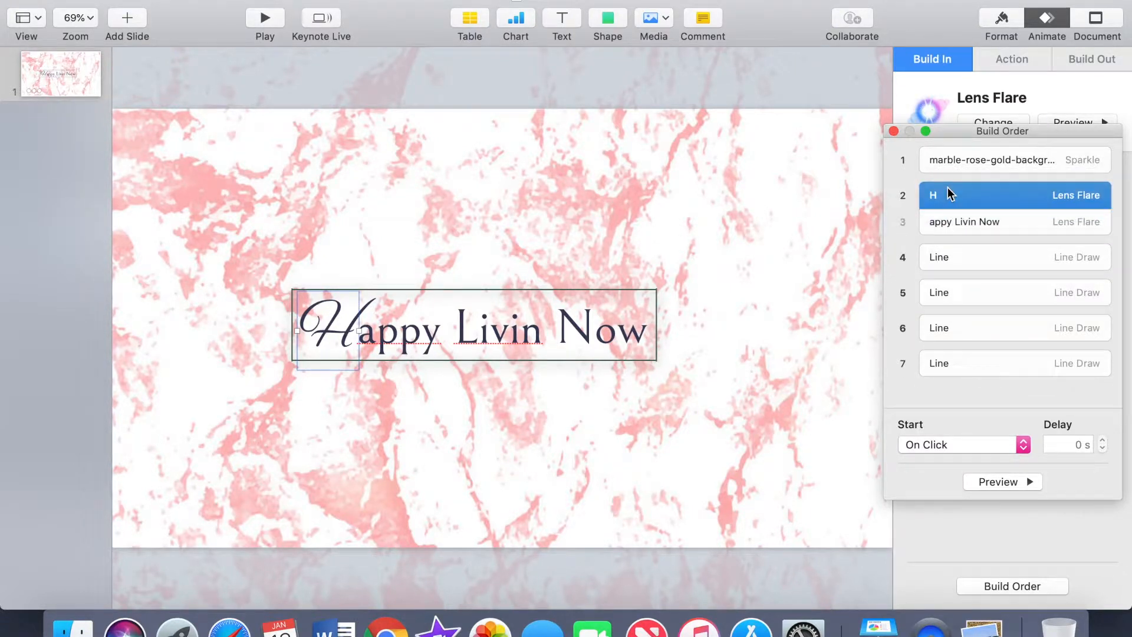
- Set the "H" build to start After Build 1 and the "appy Livin Now" build With Build 2, and preview the animation
click(949, 443)
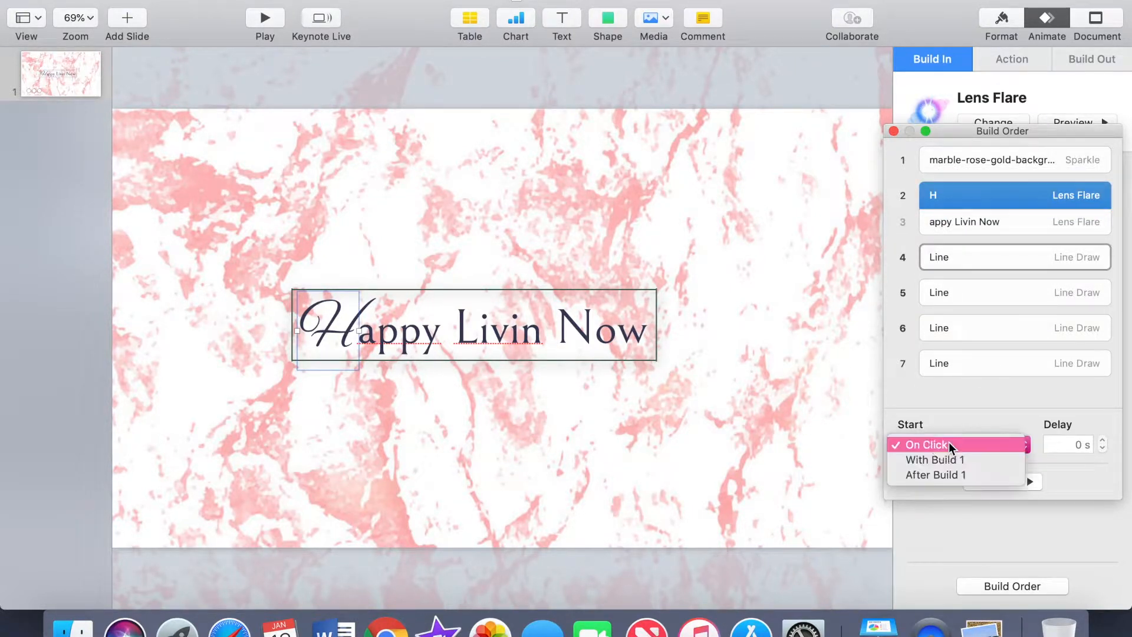
click(939, 475)
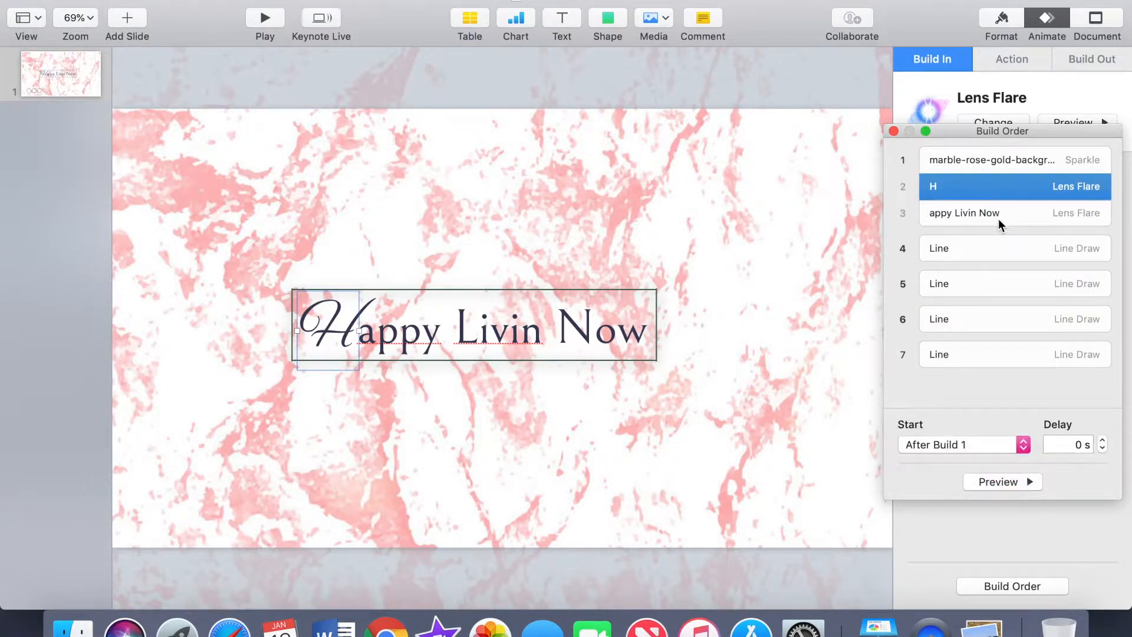
click(965, 213)
click(935, 444)
click(928, 460)
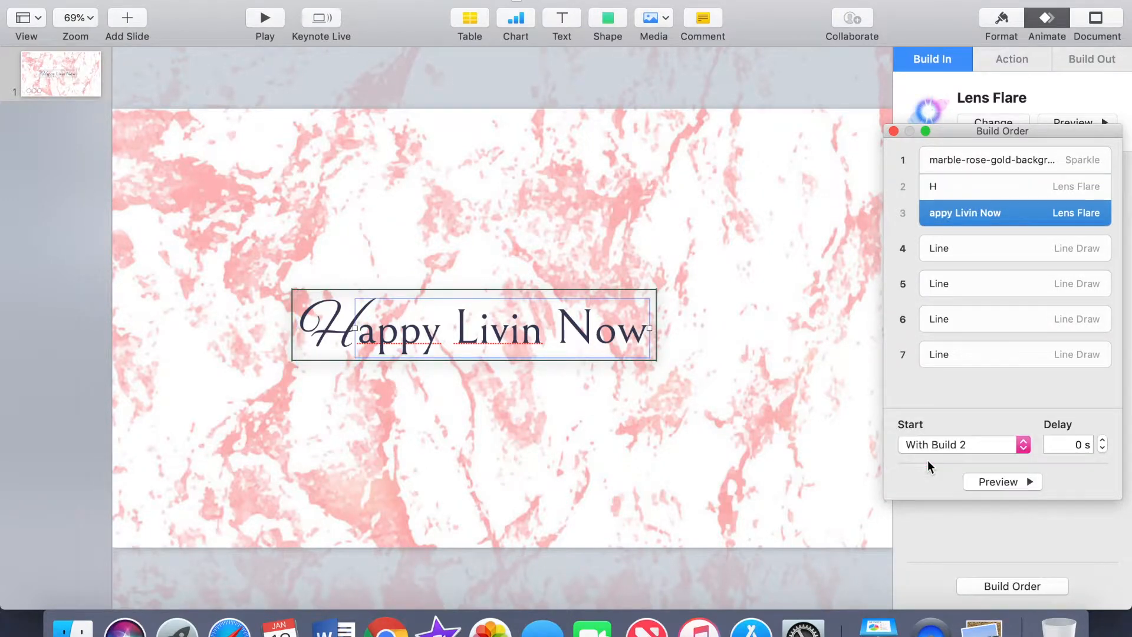
click(986, 485)
- Move the four Line Draw builds ahead of the "H" Lens Flare build in the build order and preview the animation
click(968, 250)
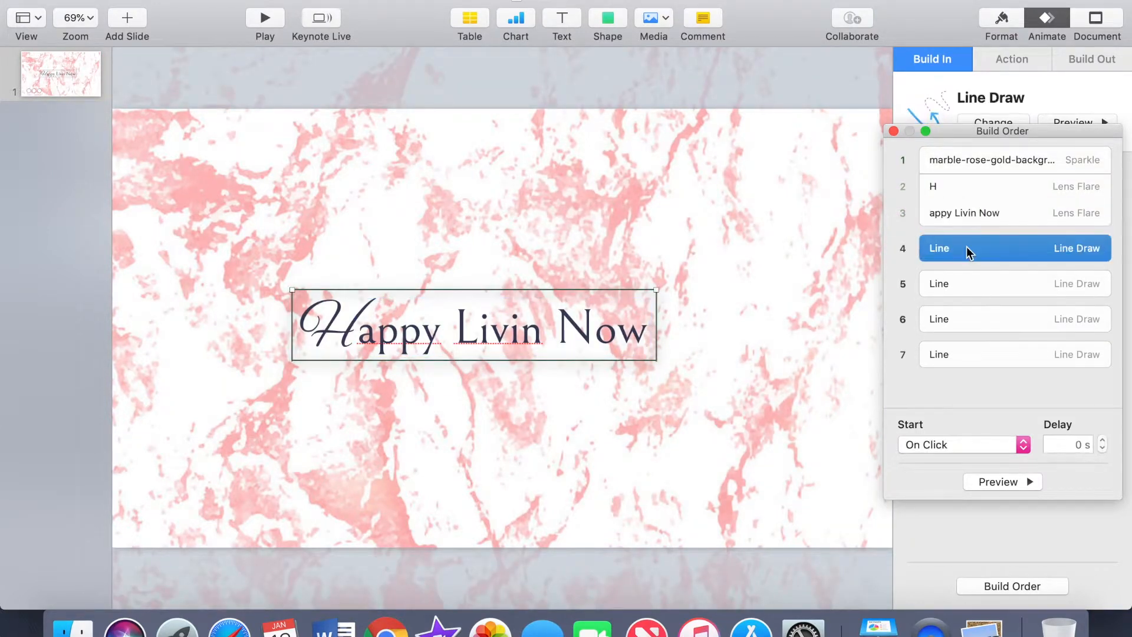
click(957, 449)
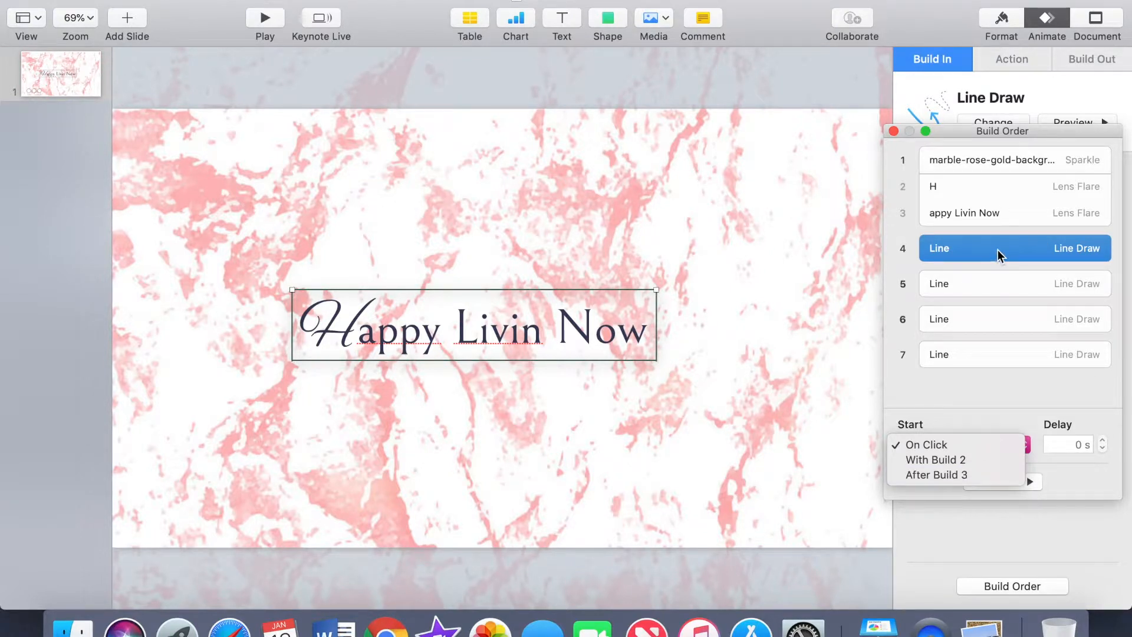
click(912, 444)
click(990, 482)
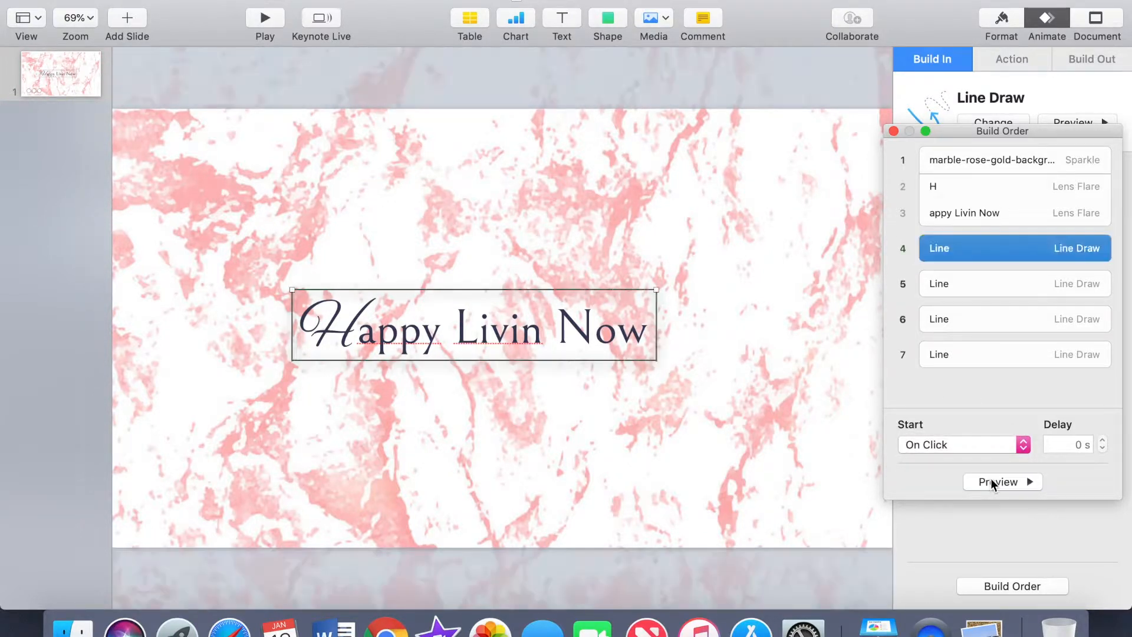
drag(958, 253, 951, 171)
click(960, 280)
shift+click(945, 354)
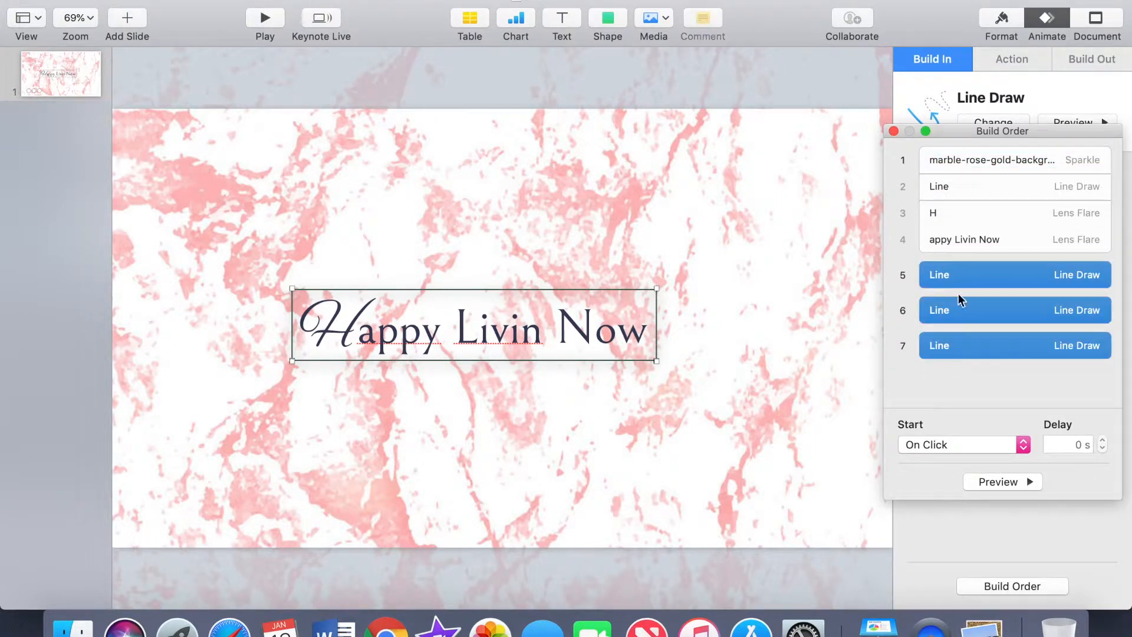
drag(960, 282, 943, 212)
drag(943, 250, 941, 203)
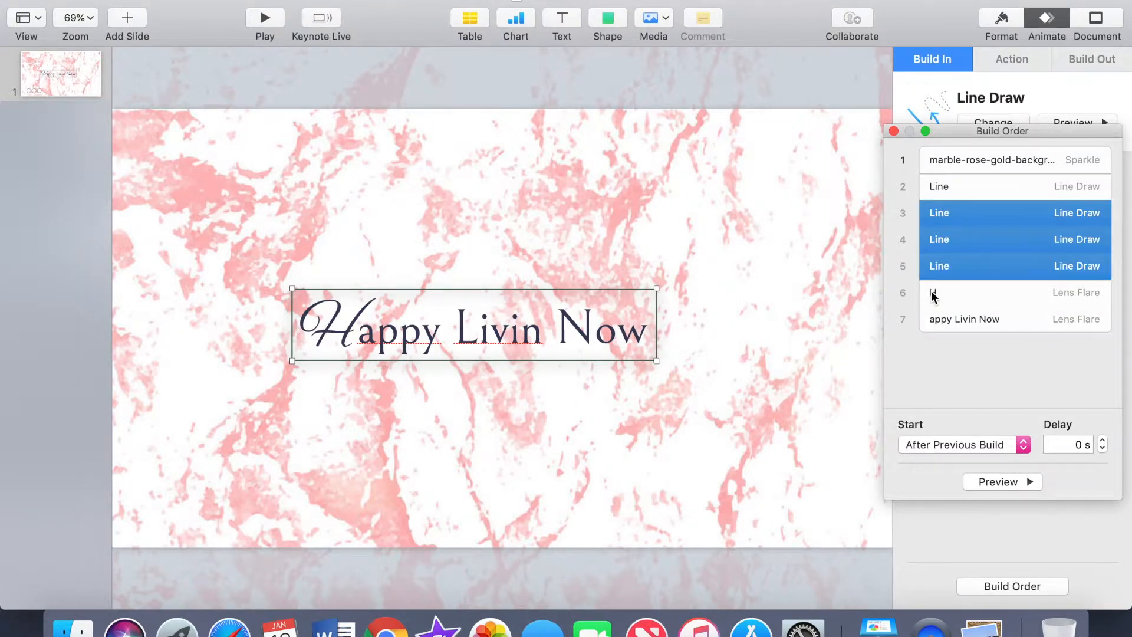
click(1019, 483)
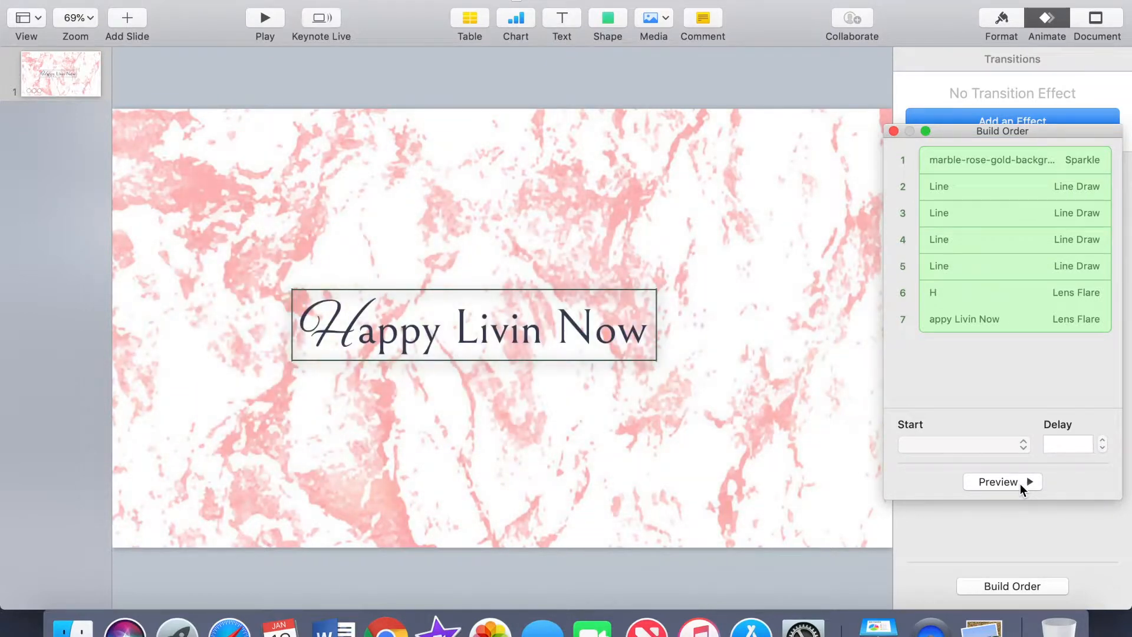
- Duplicate the slide and give the copy's marble background a Crumble build-out effect
right_click(69, 86)
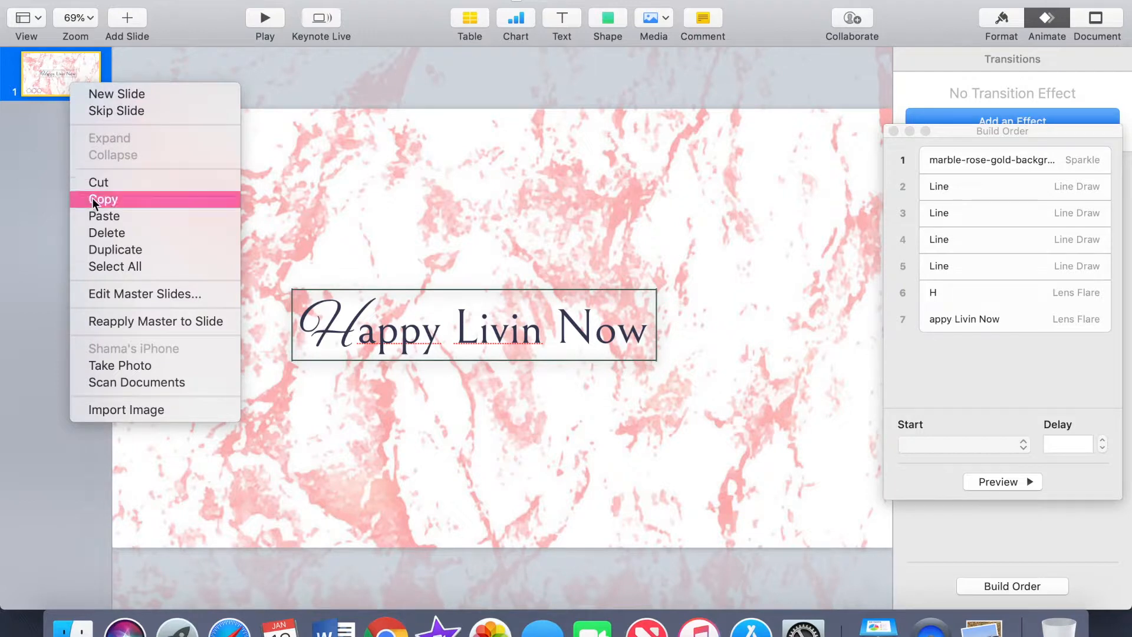
click(97, 249)
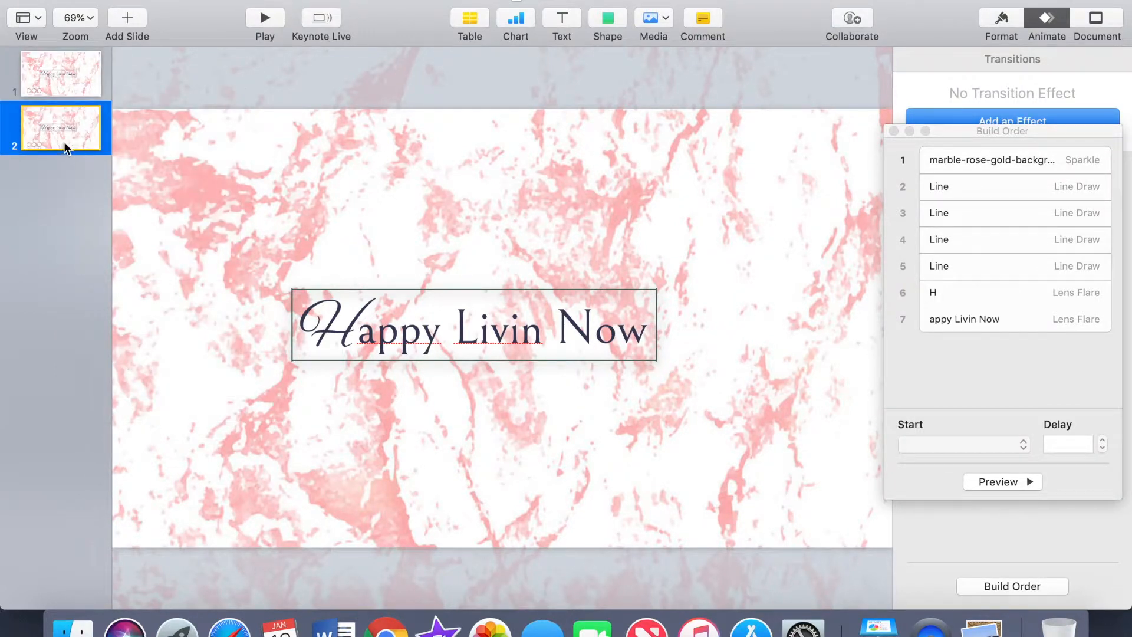
click(542, 203)
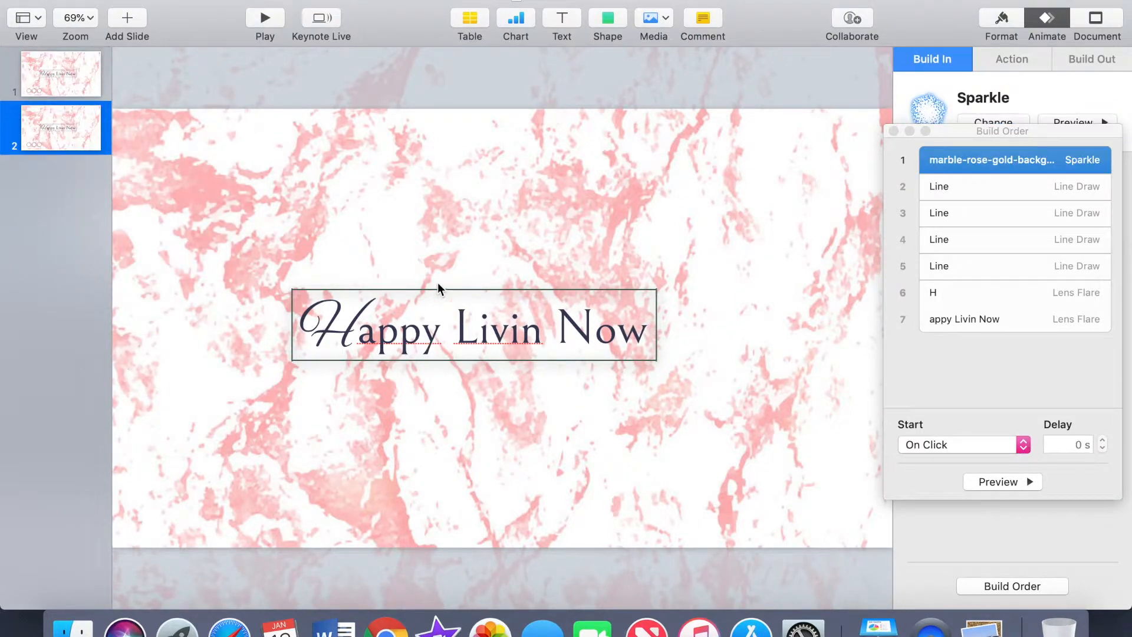
click(894, 131)
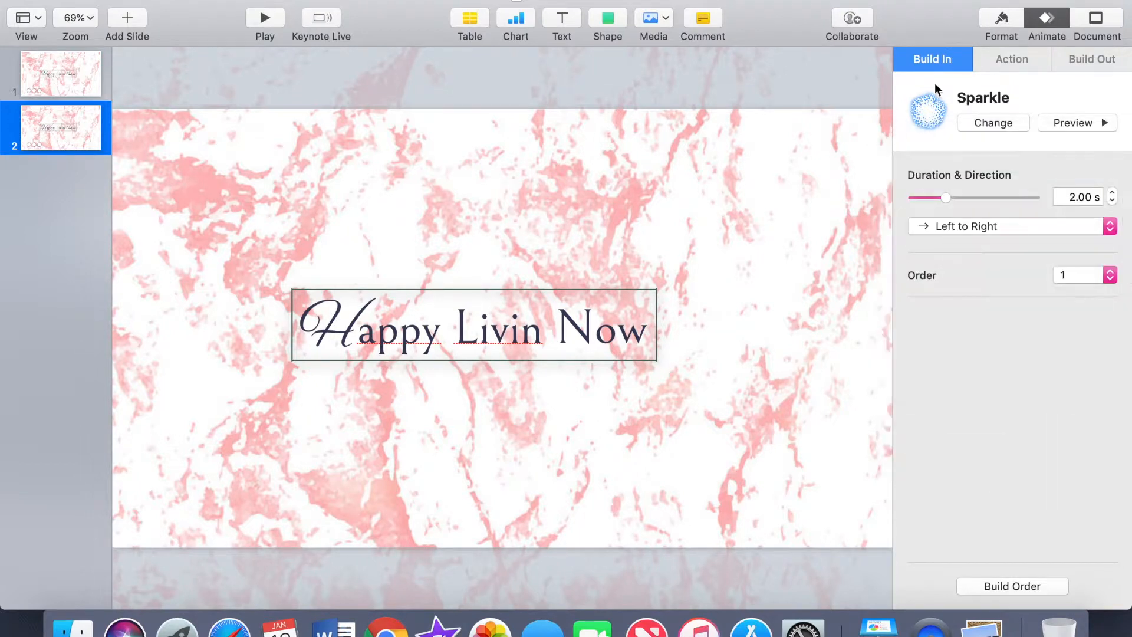
click(1101, 65)
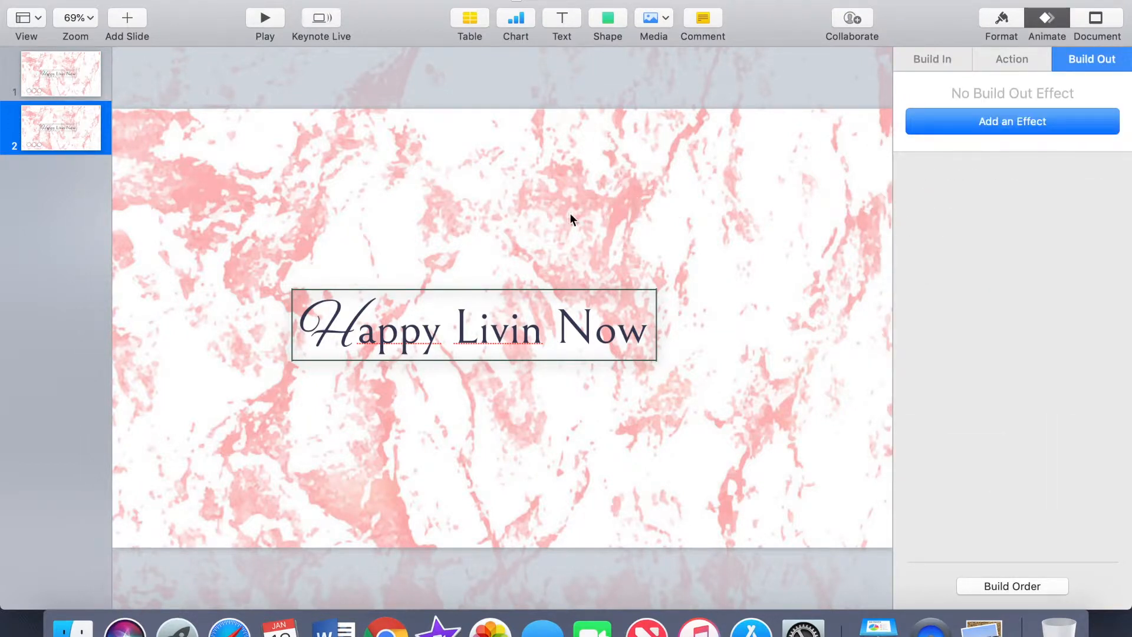
click(998, 123)
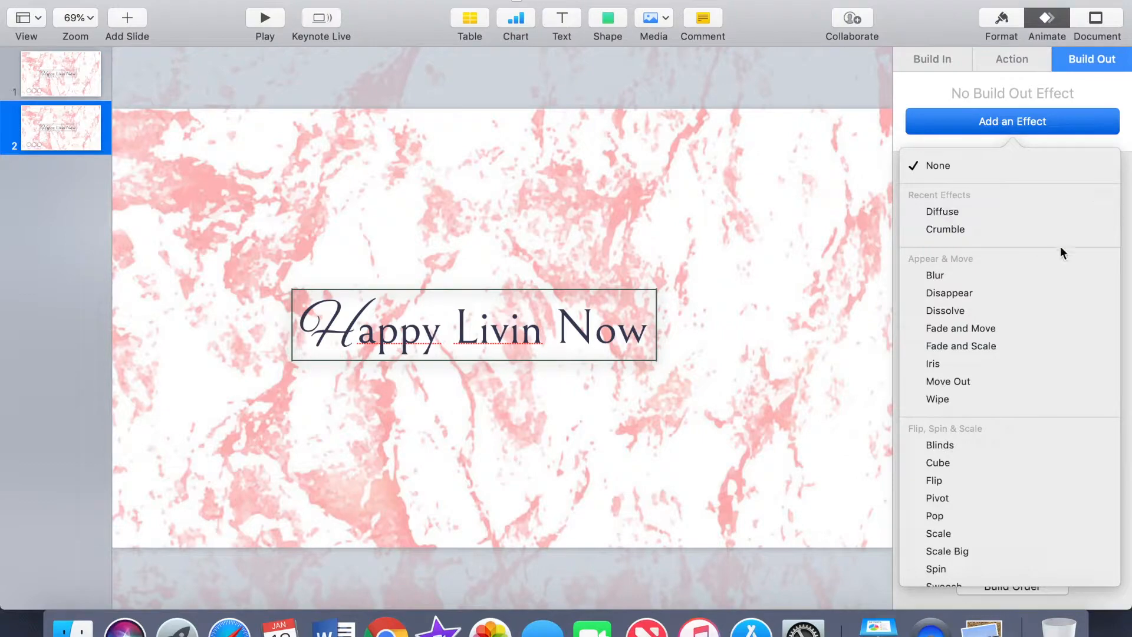
click(1095, 230)
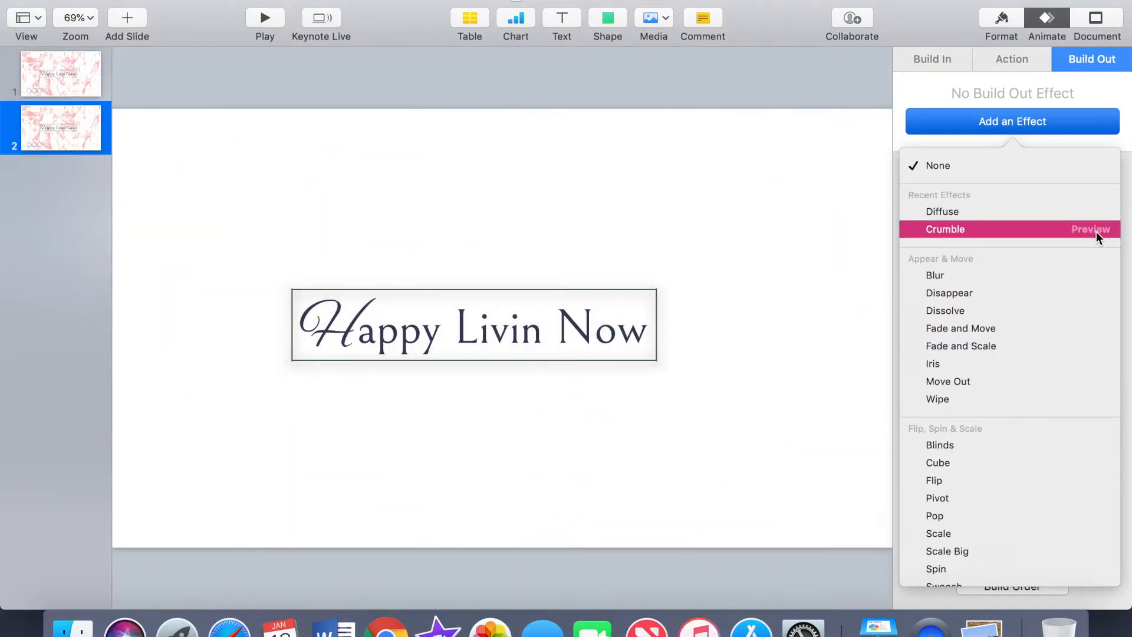
click(960, 229)
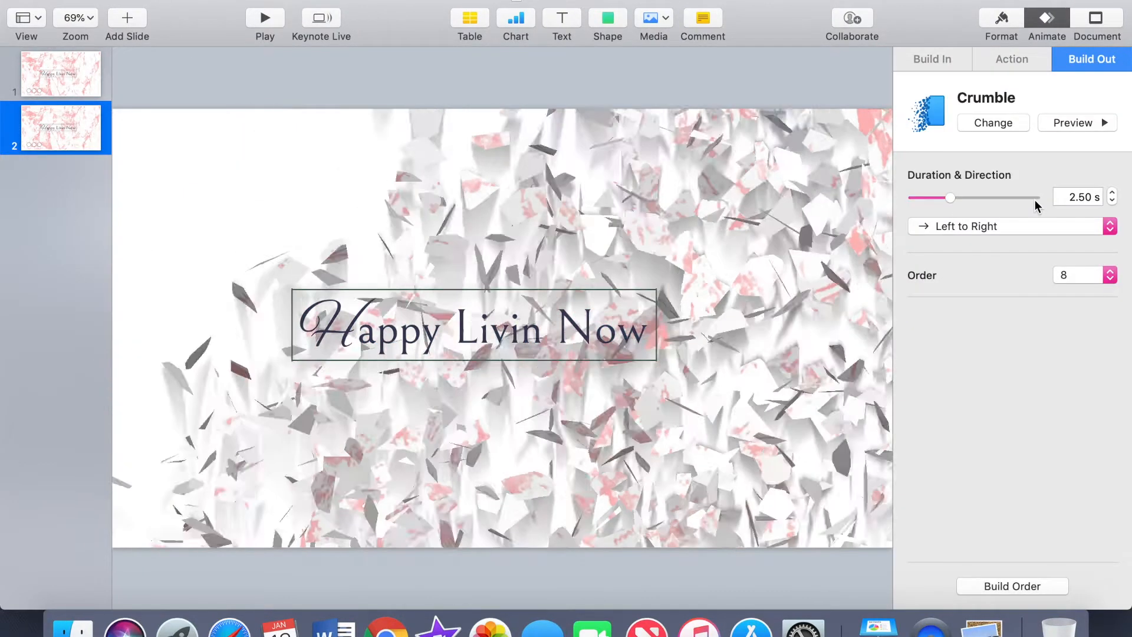
- Insert the instagram-logo-black-png-28 image from Downloads, shrink it to icon size and place it under the title's left part
click(72, 628)
click(518, 177)
drag(518, 178, 264, 438)
drag(493, 186, 254, 406)
drag(401, 548, 285, 375)
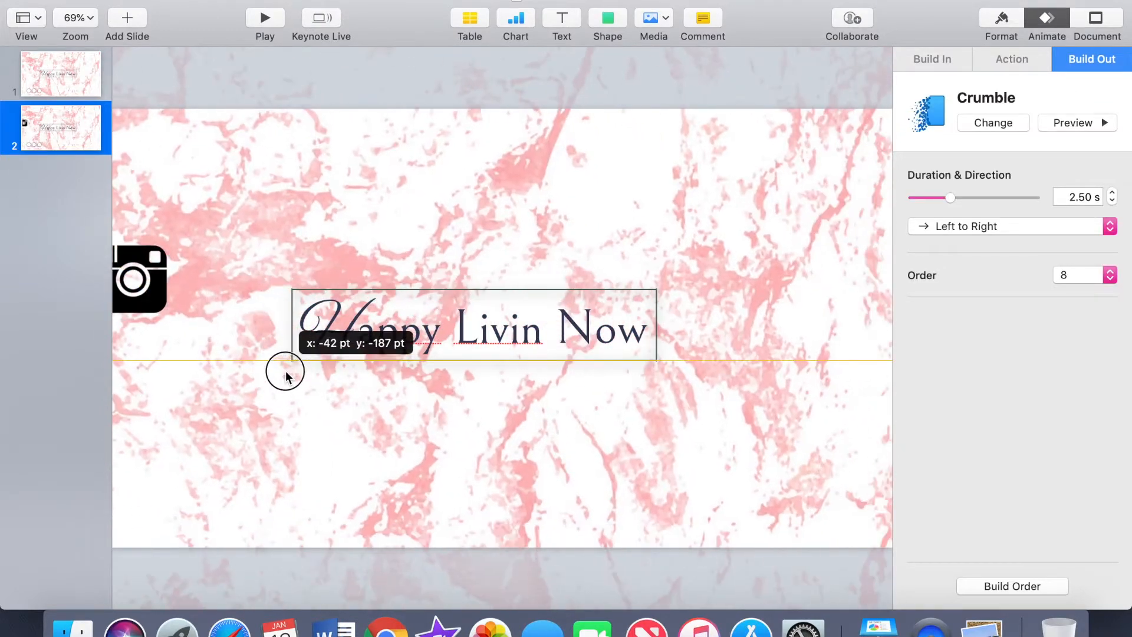
key(super+z)
drag(156, 288, 365, 414)
- Insert the round 500-twitter-logo image from Downloads, shrink it to icon size and place it beside the Instagram logo
click(72, 628)
click(807, 176)
scroll(806, 176, up, 3)
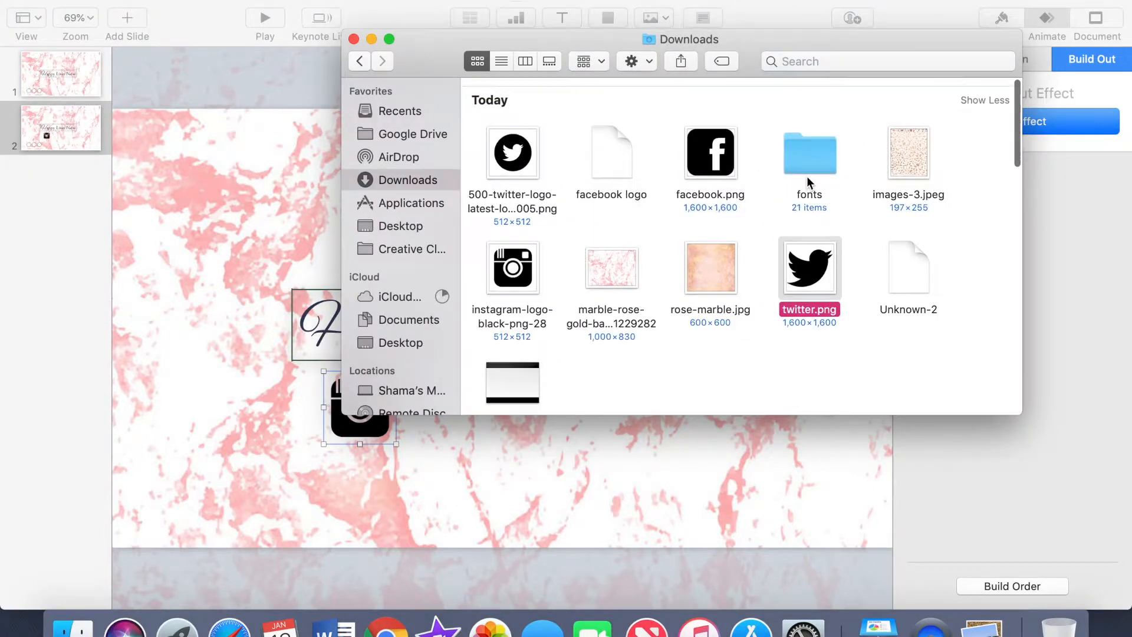
drag(515, 122, 461, 440)
drag(304, 285, 478, 486)
drag(533, 494, 440, 398)
drag(404, 498, 434, 450)
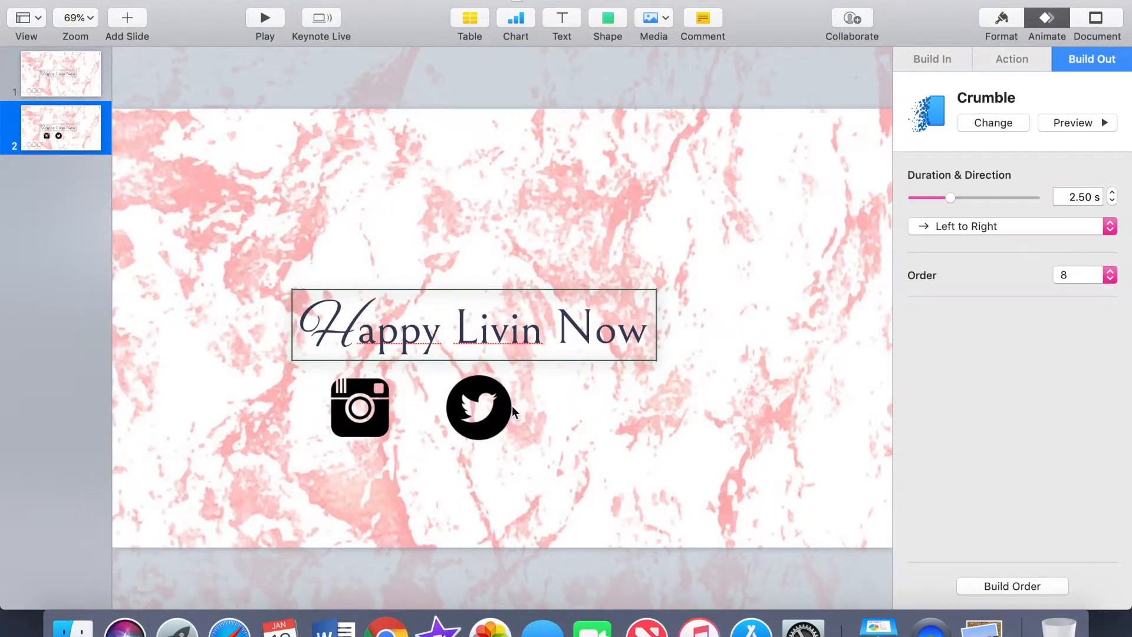
drag(476, 411, 459, 405)
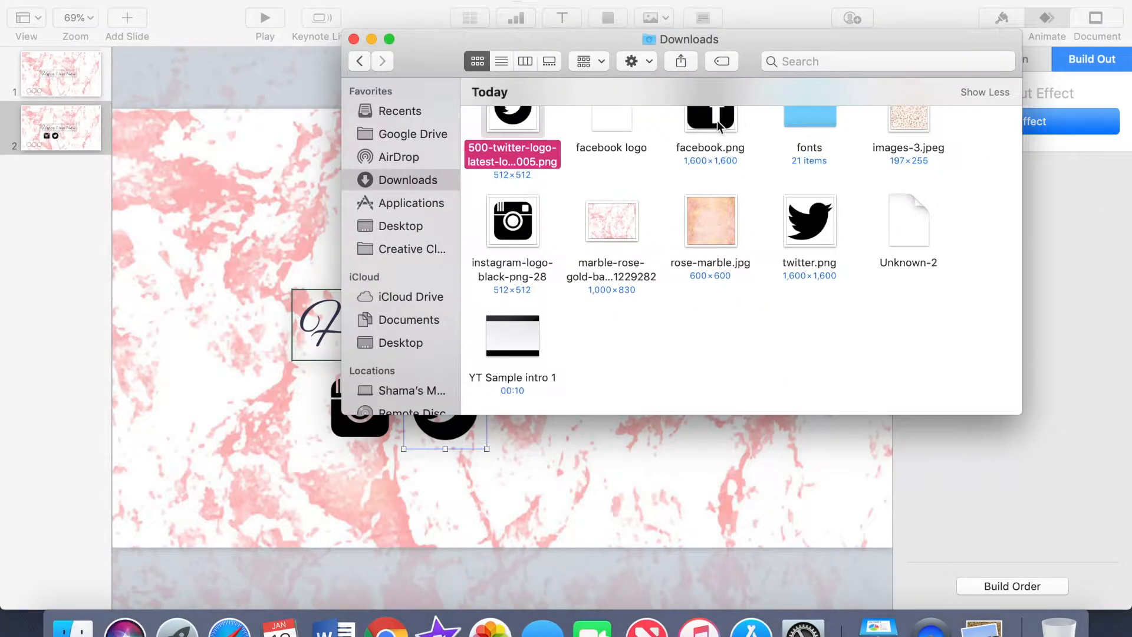
- Insert facebook.png at icon size to the right of the Twitter logo and space the three logos in a row under the title
click(713, 123)
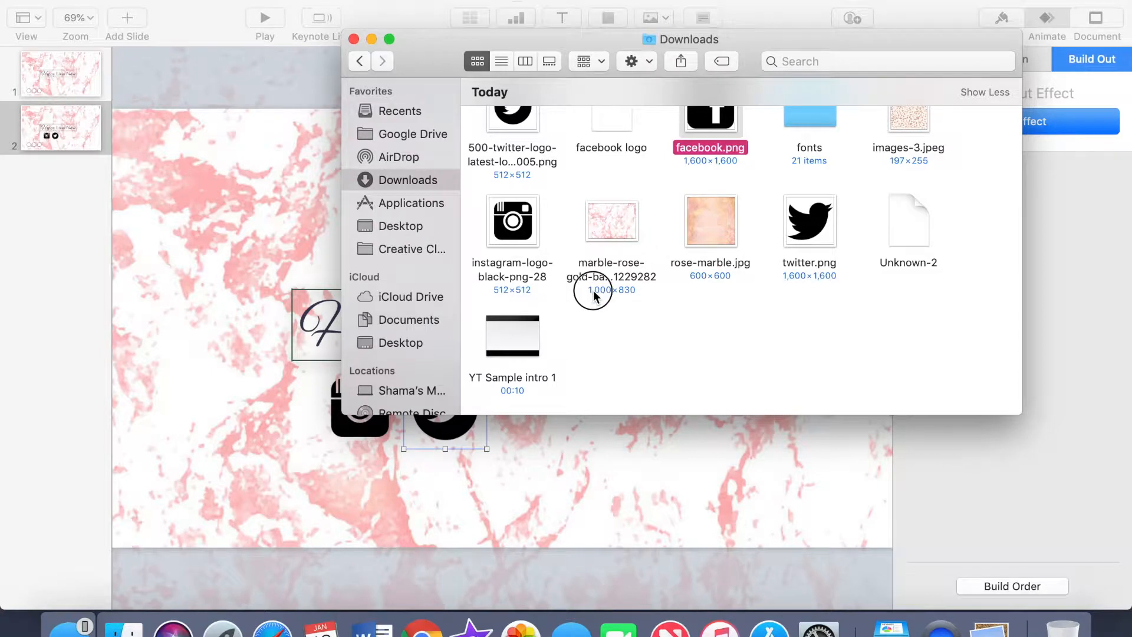
drag(707, 127, 523, 472)
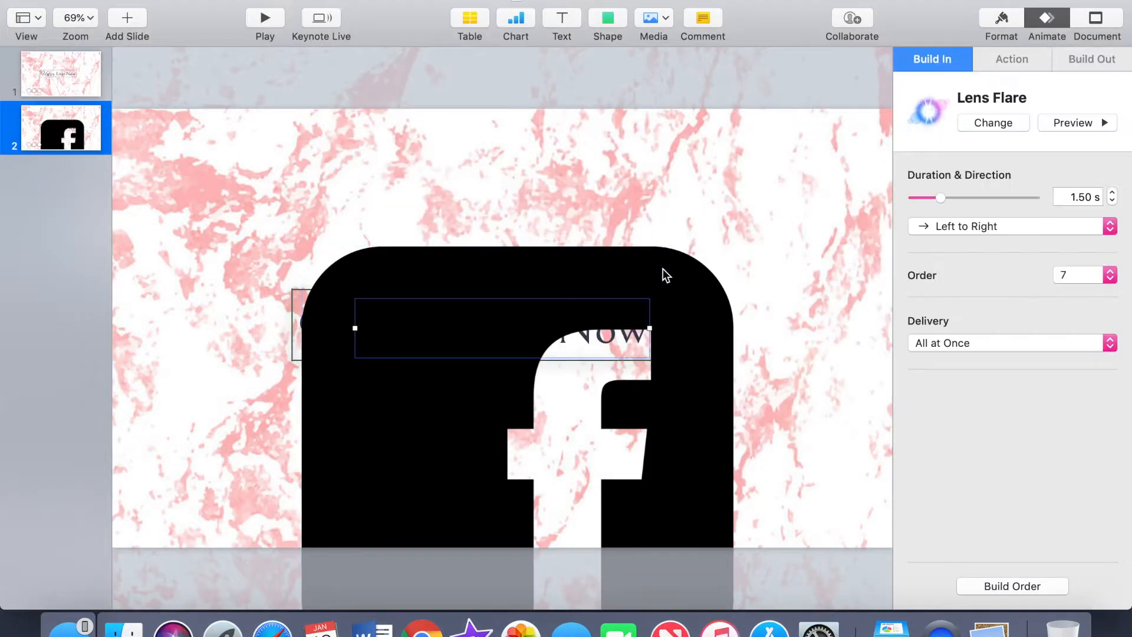
drag(662, 269, 581, 260)
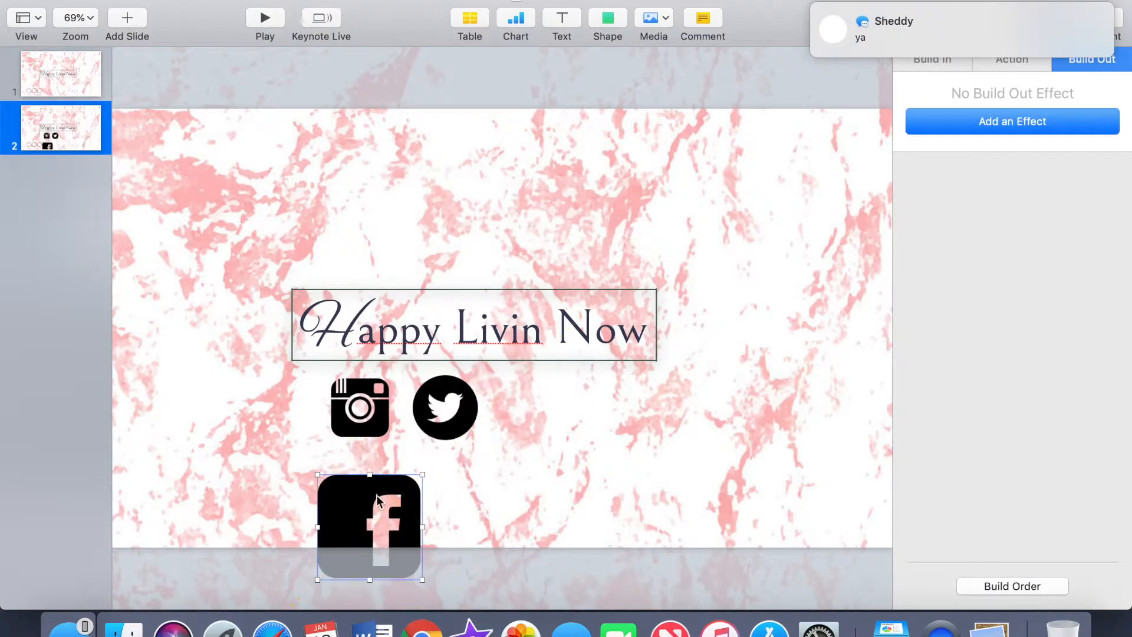
drag(351, 494, 564, 383)
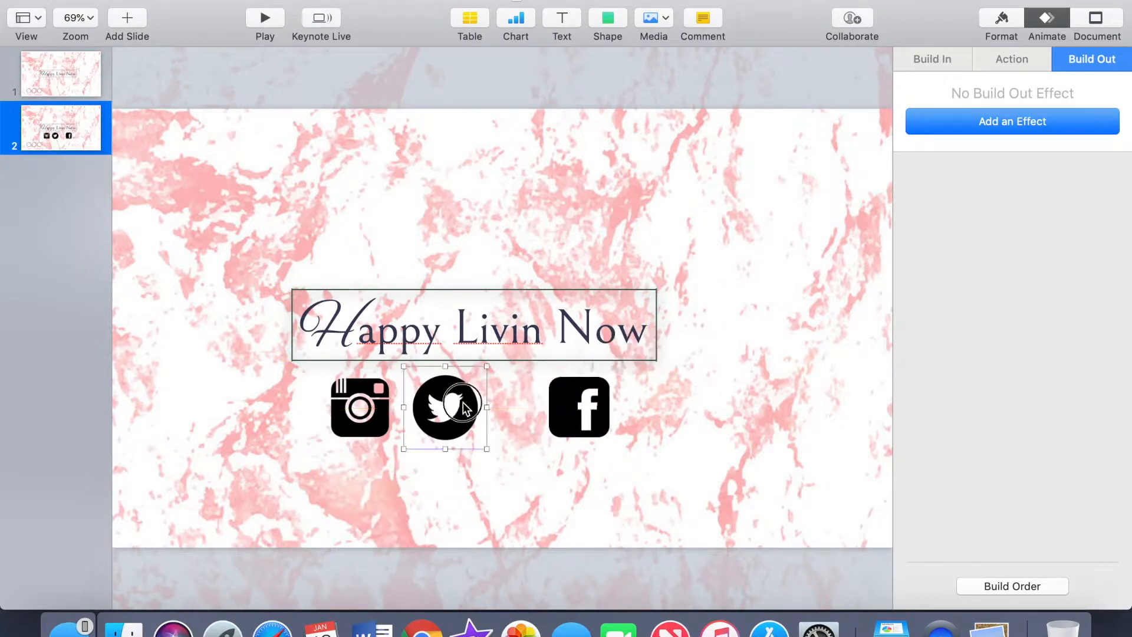
drag(444, 404, 475, 405)
drag(361, 406, 377, 407)
click(562, 19)
drag(503, 328, 487, 467)
double_click(460, 487)
text(@happylivinnow)
- Set the "happylivinnow" caption text to the Bellefair font at 32 pt
click(959, 229)
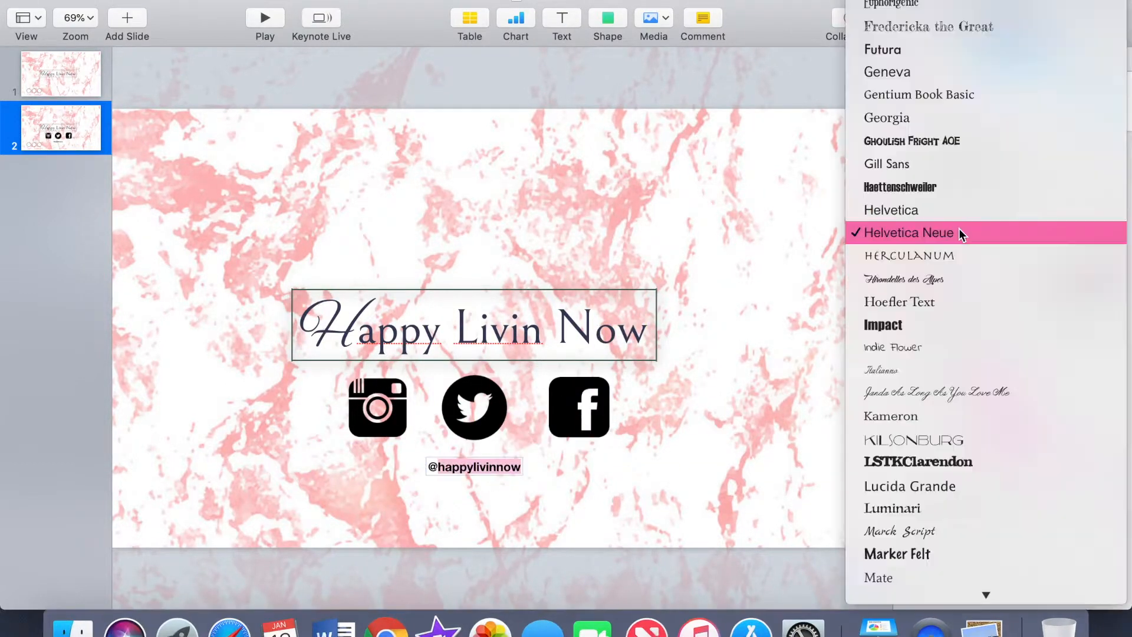
scroll(958, 226, up, 5)
click(959, 227)
click(958, 228)
click(1113, 254)
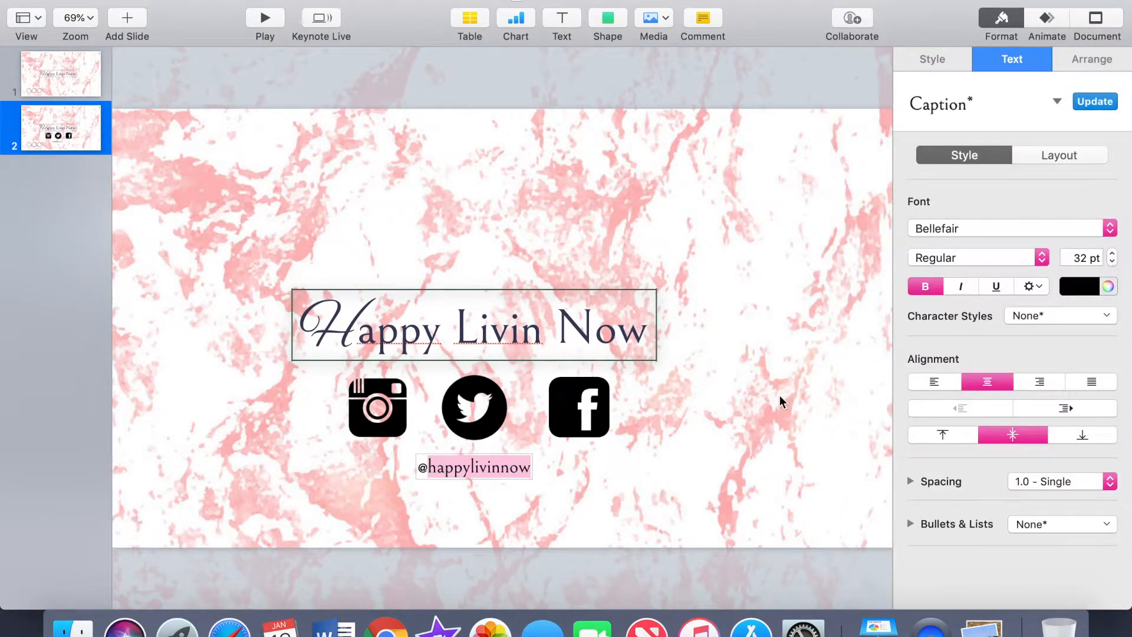
click(779, 395)
- Give the Instagram, Twitter and Facebook logos a Shimmer build-in effect with a duration of 0.50 s
click(383, 412)
click(591, 408)
click(592, 412)
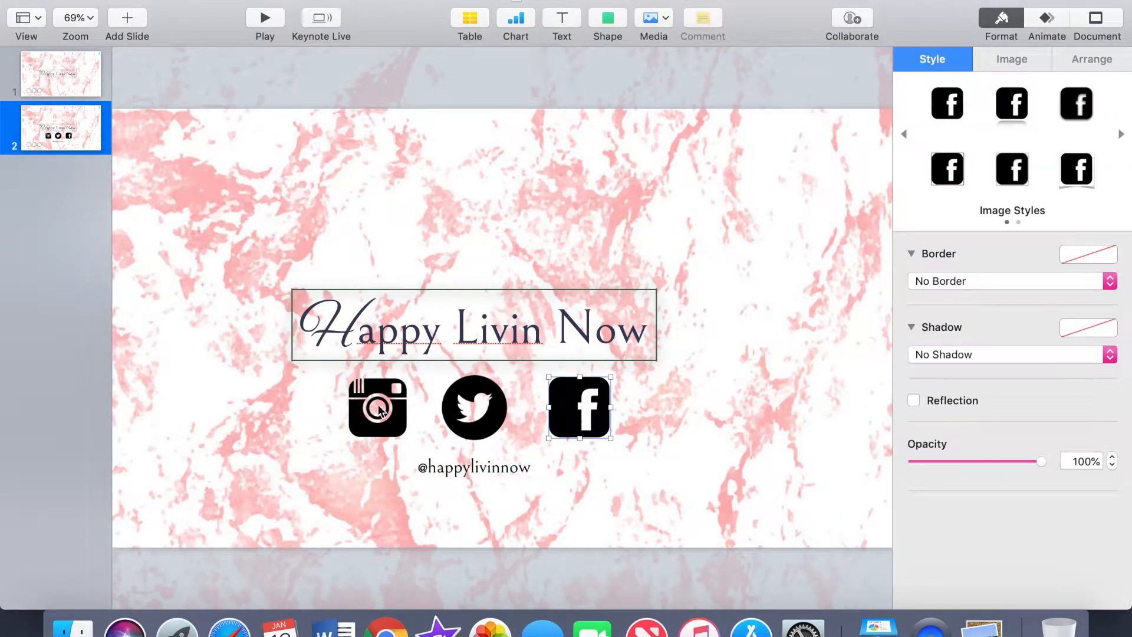
shift+click(368, 389)
shift+click(470, 390)
click(1046, 17)
click(982, 123)
scroll(1043, 270, down, 10)
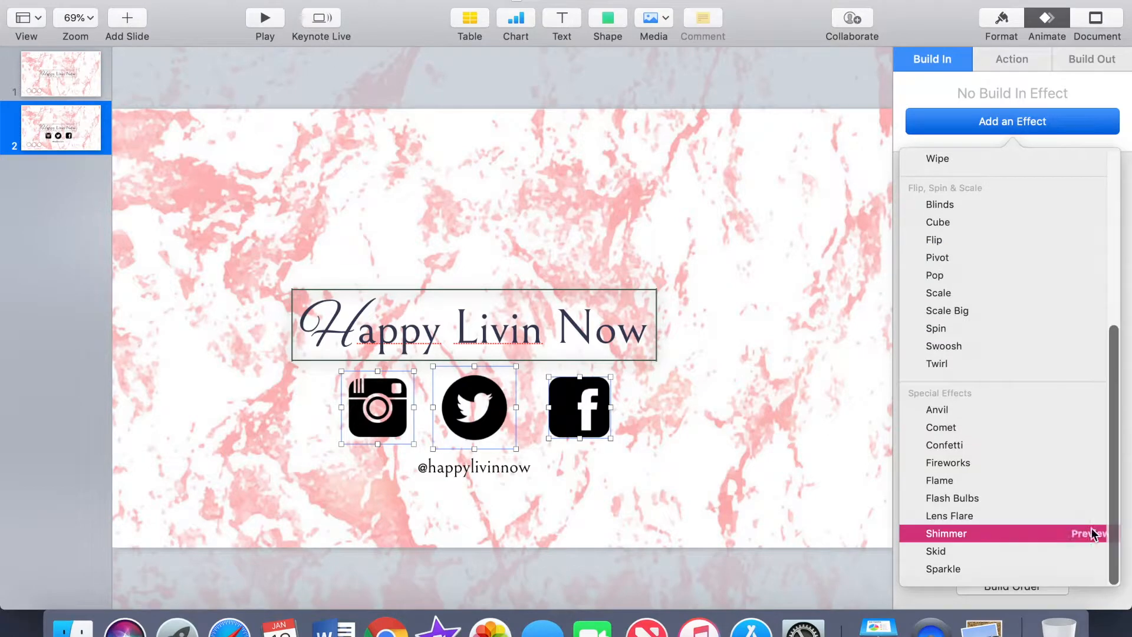
click(1087, 532)
click(1112, 201)
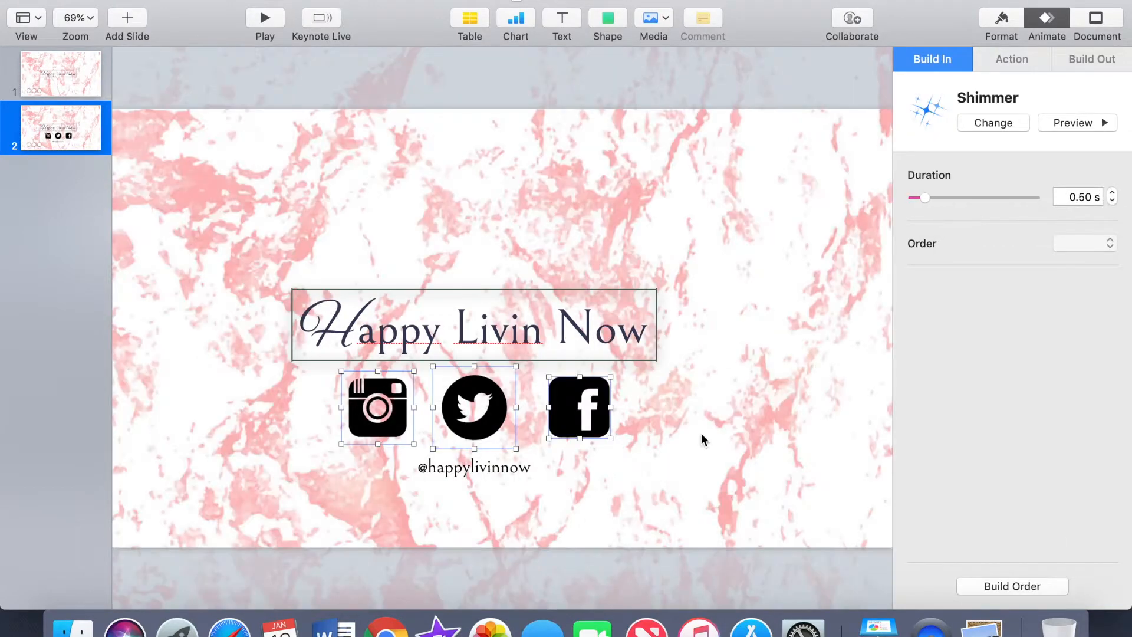
click(495, 468)
click(993, 122)
click(1089, 312)
click(1037, 345)
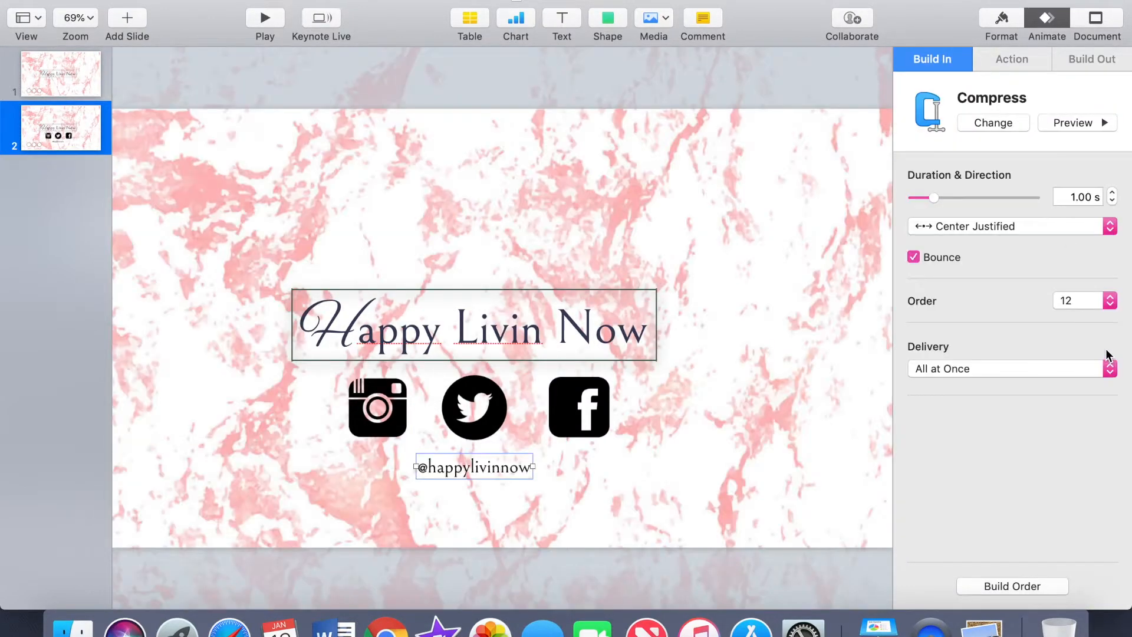
click(992, 123)
click(947, 363)
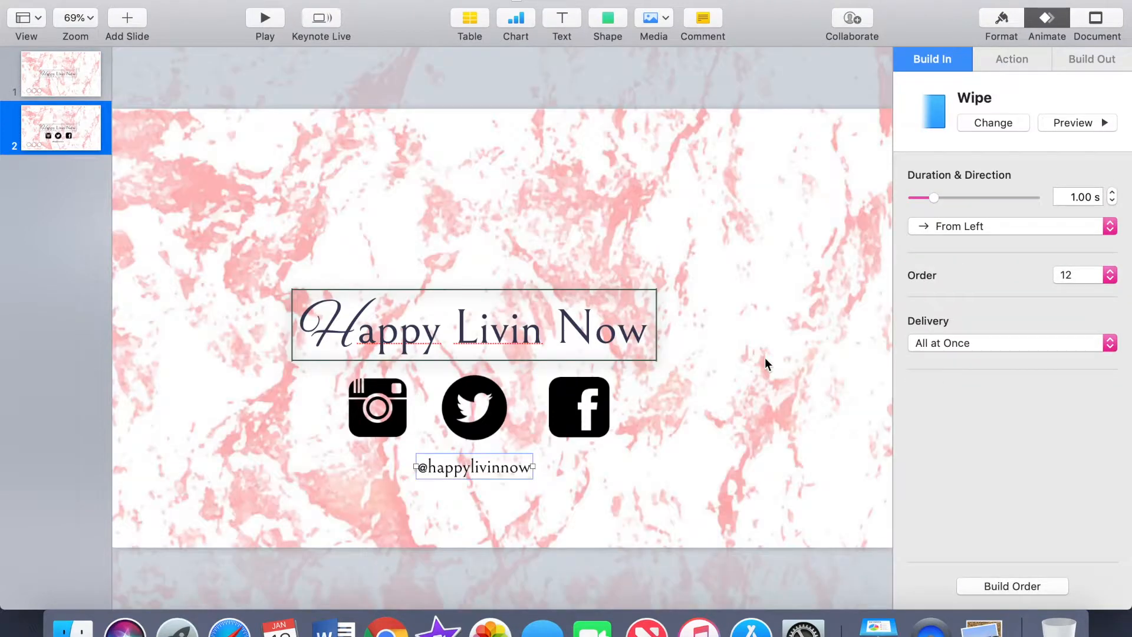
- In the build order, set the Twitter logo's Shimmer build to start after the marble background's Crumble build
click(1012, 585)
click(976, 317)
click(855, 280)
scroll(977, 360, down, 4)
scroll(976, 357, up, 1)
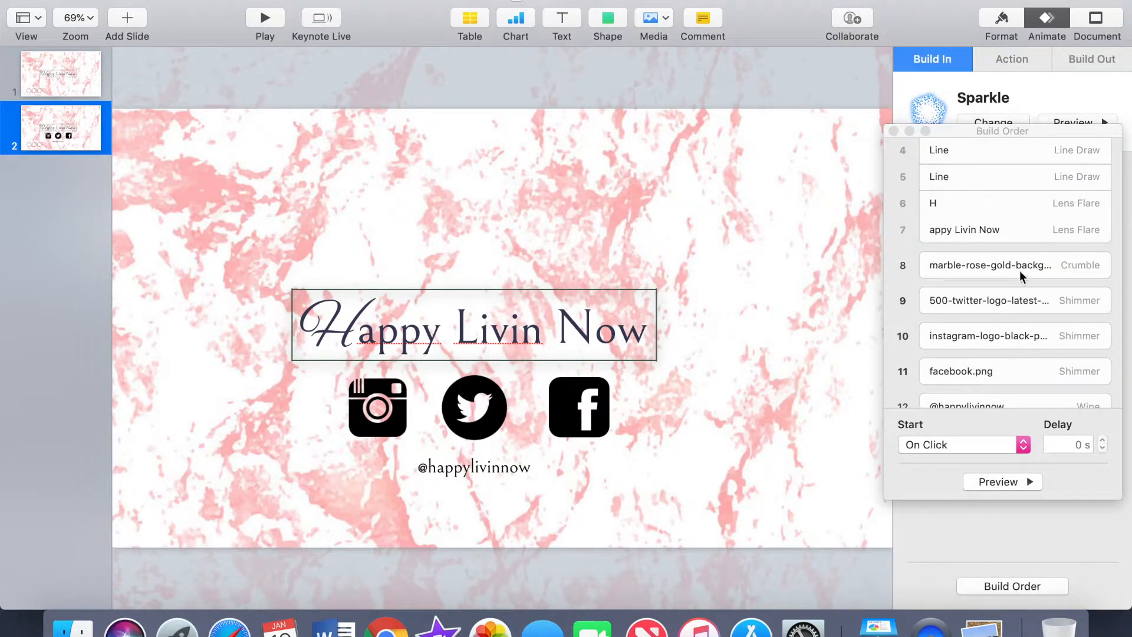
click(968, 299)
click(955, 444)
click(955, 478)
- Set the Instagram and Facebook logos' Shimmer builds to start together with the Twitter logo's build
click(1013, 324)
shift+click(1002, 360)
click(952, 444)
click(950, 460)
click(973, 384)
click(955, 444)
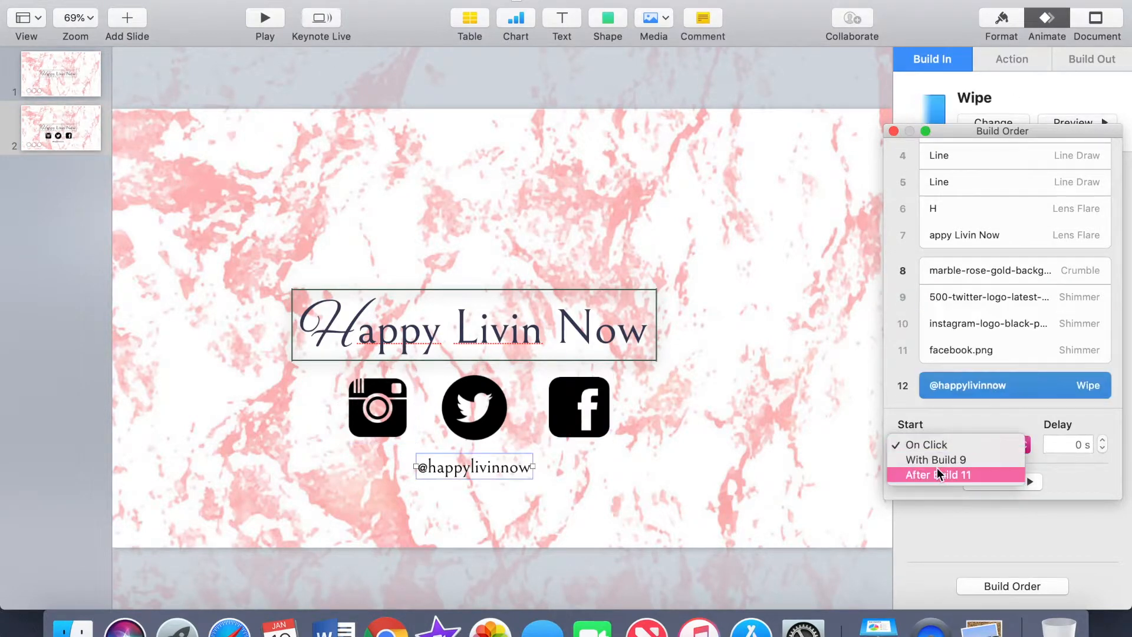
click(936, 466)
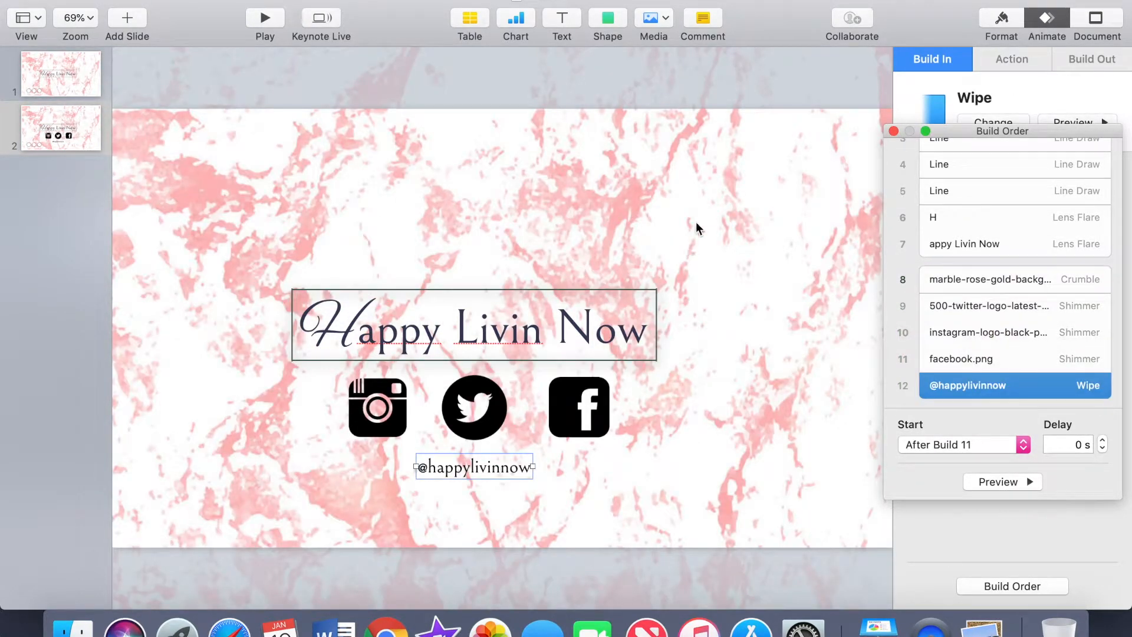
- Delete the marble background image from slide 2
click(407, 230)
key(Delete)
- Set the build-out effect of slide 1's marble background to Crumble
click(70, 75)
click(553, 218)
click(894, 130)
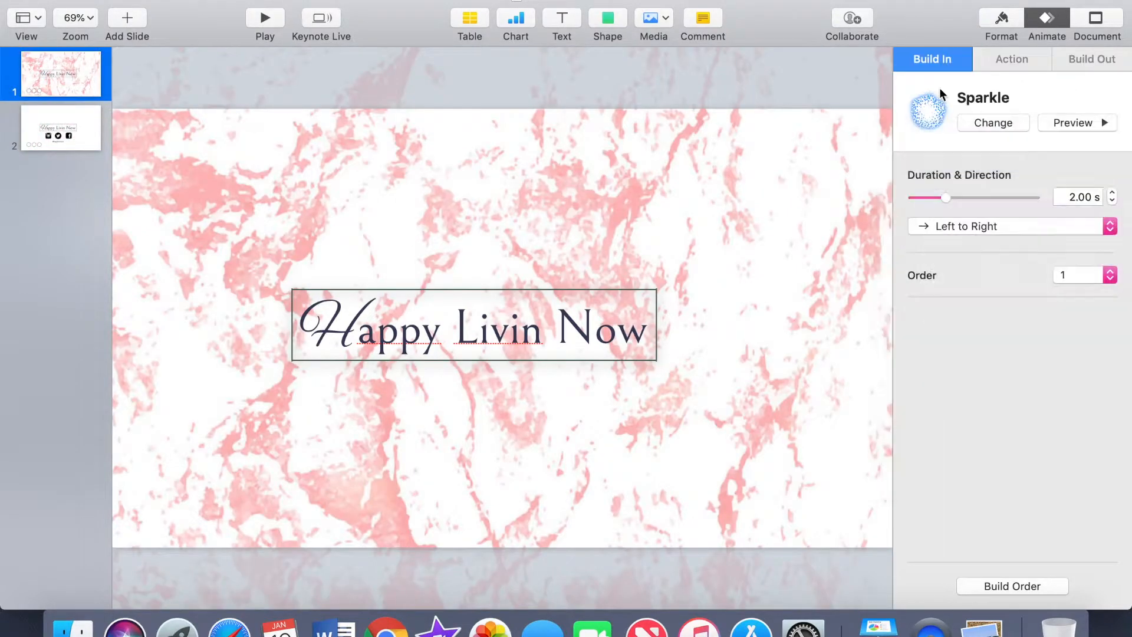
click(1091, 60)
click(995, 125)
click(956, 212)
- Set slide 2's transition to start Automatically with a delay of 0 s
click(90, 127)
click(967, 197)
click(968, 213)
click(1112, 202)
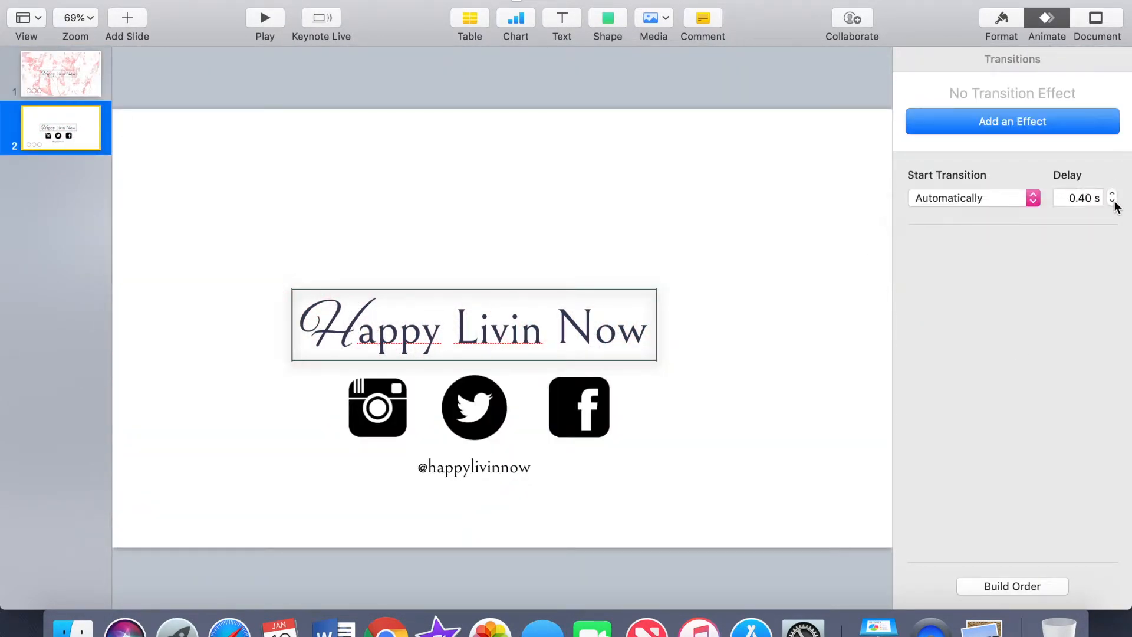
- Open the build order and preview the build animations
click(1008, 586)
click(993, 480)
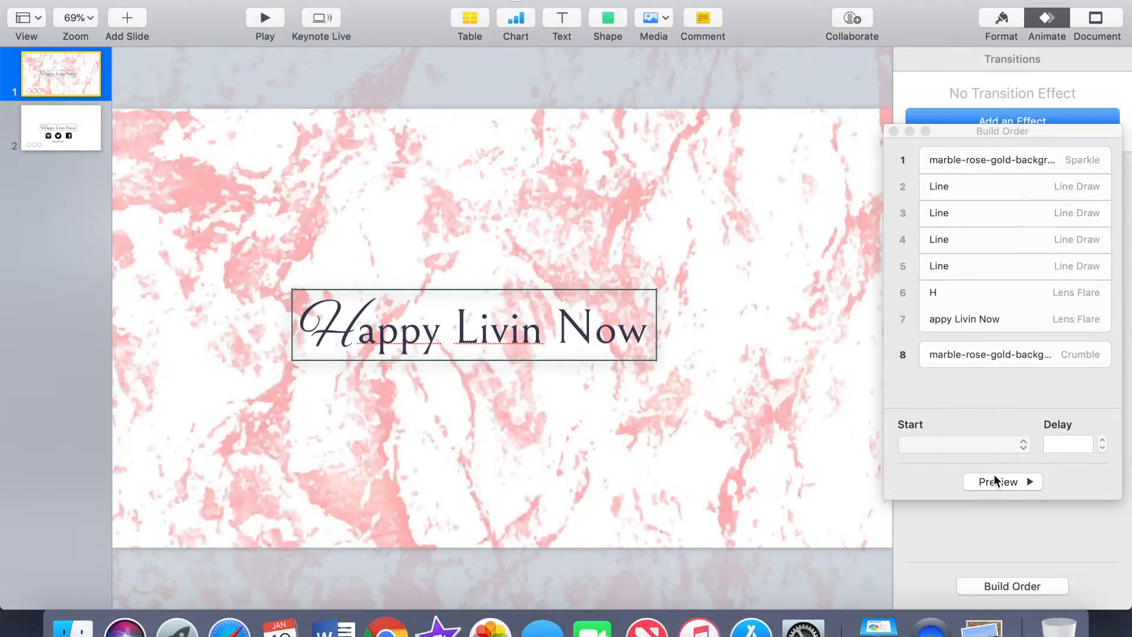
click(996, 480)
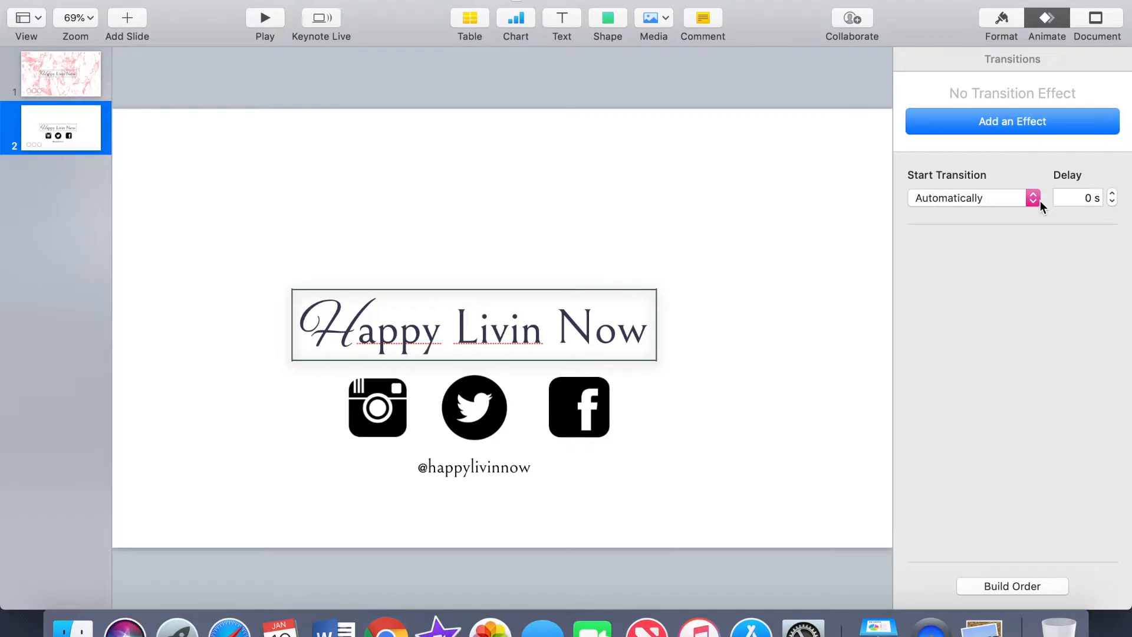
- Set slide 1's transition to start Automatically with a delay of 0 s
click(59, 74)
click(970, 198)
click(972, 198)
click(1112, 202)
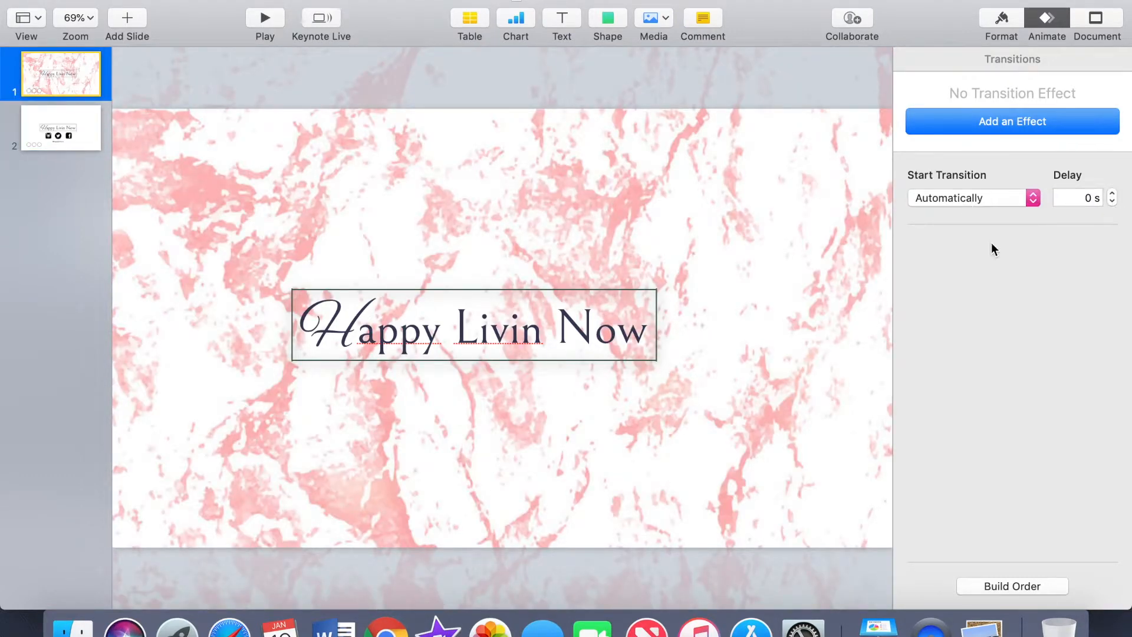
- On slide 2, remove the build-in effects from the title's frame lines and from the "Happy Livin Now" text
click(60, 128)
click(384, 289)
shift+click(656, 327)
shift+click(292, 334)
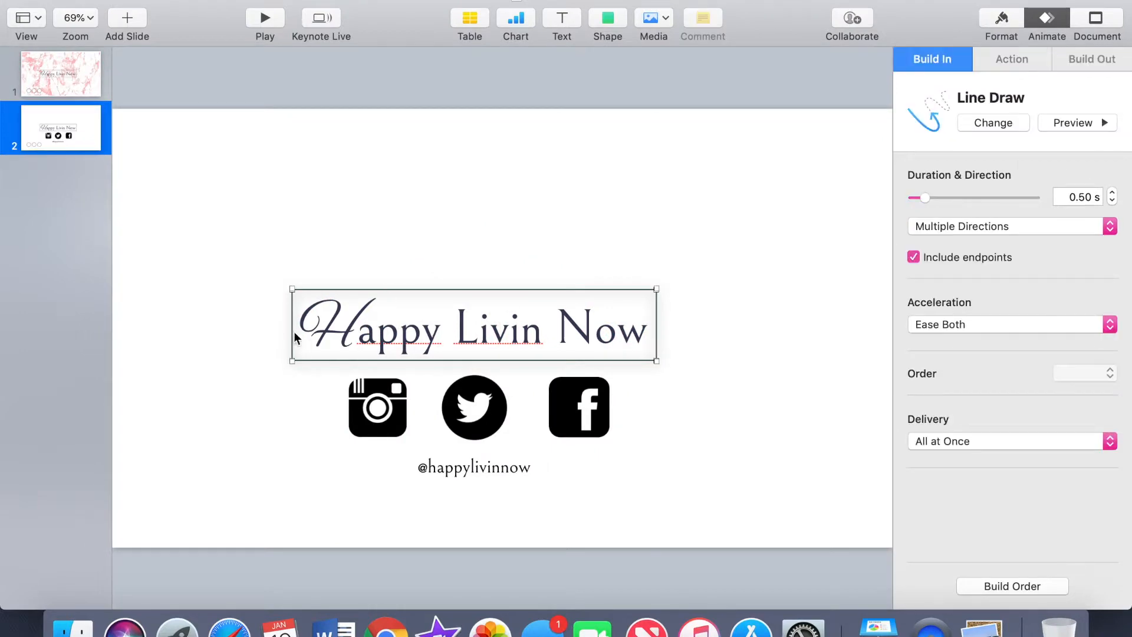
click(992, 122)
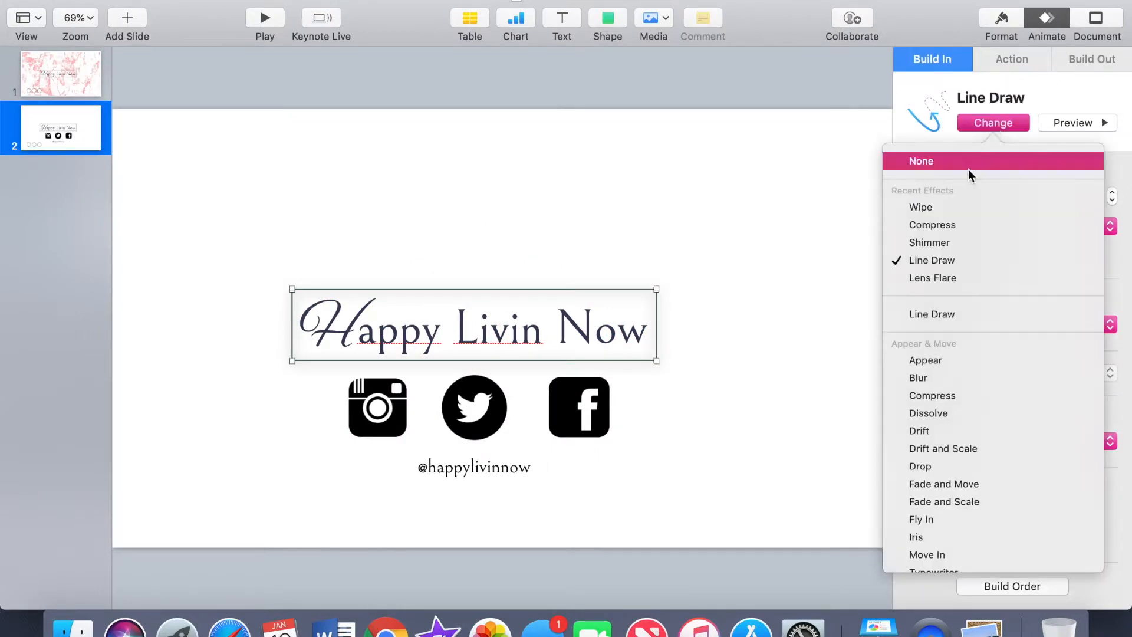
click(987, 481)
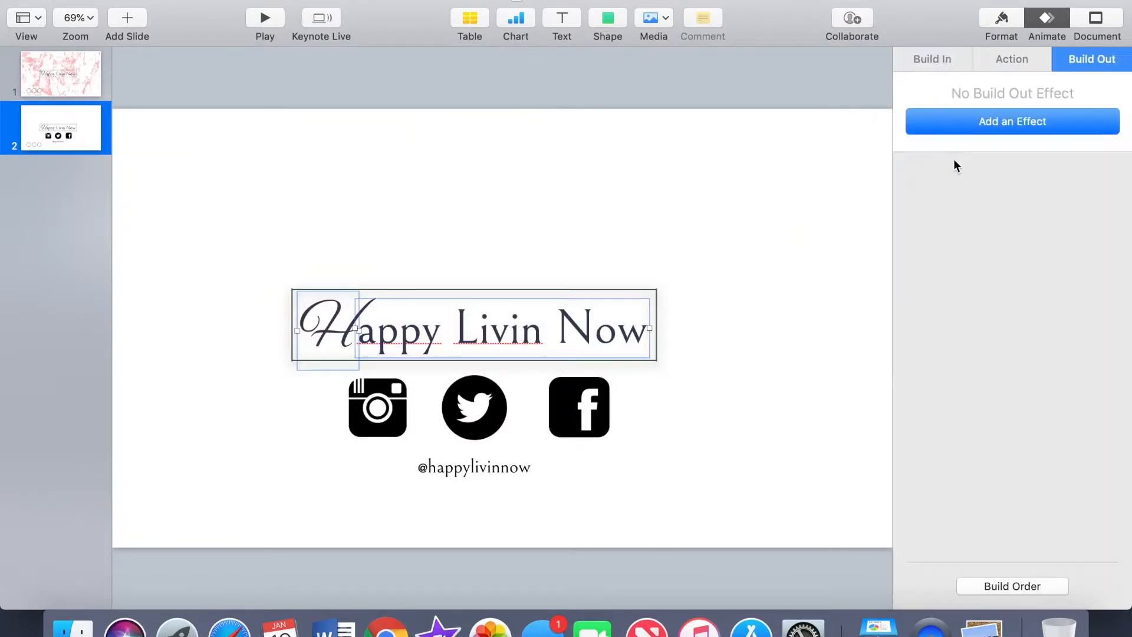
- Play the whole presentation from slide 1 to check the intro animation
click(59, 73)
click(264, 18)
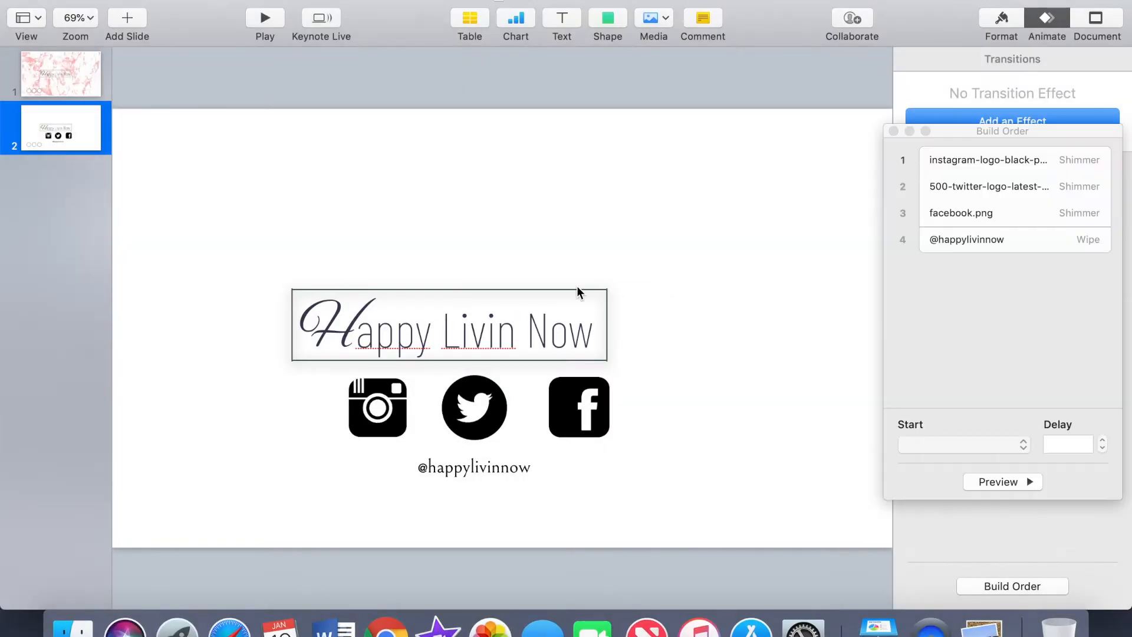
- Set up a self-playing 1080p movie export that goes to the next slide after 0 seconds, and cancel it before saving
click(147, 0)
mouse_move(121, 0)
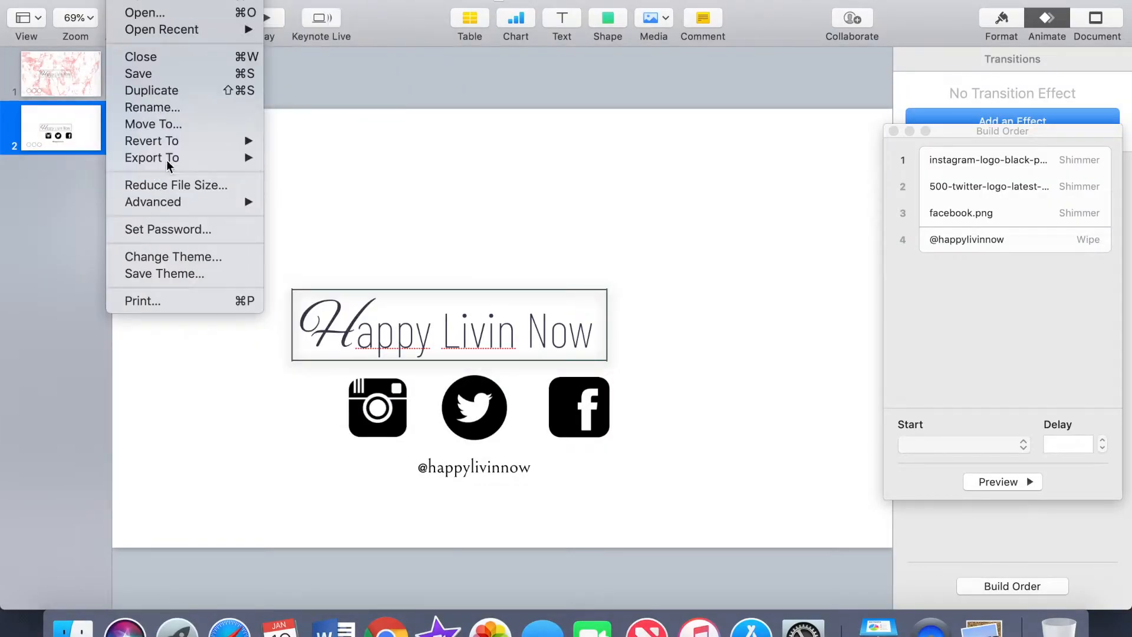
mouse_move(161, 158)
click(309, 190)
click(536, 266)
click(528, 281)
double_click(507, 190)
text(0)
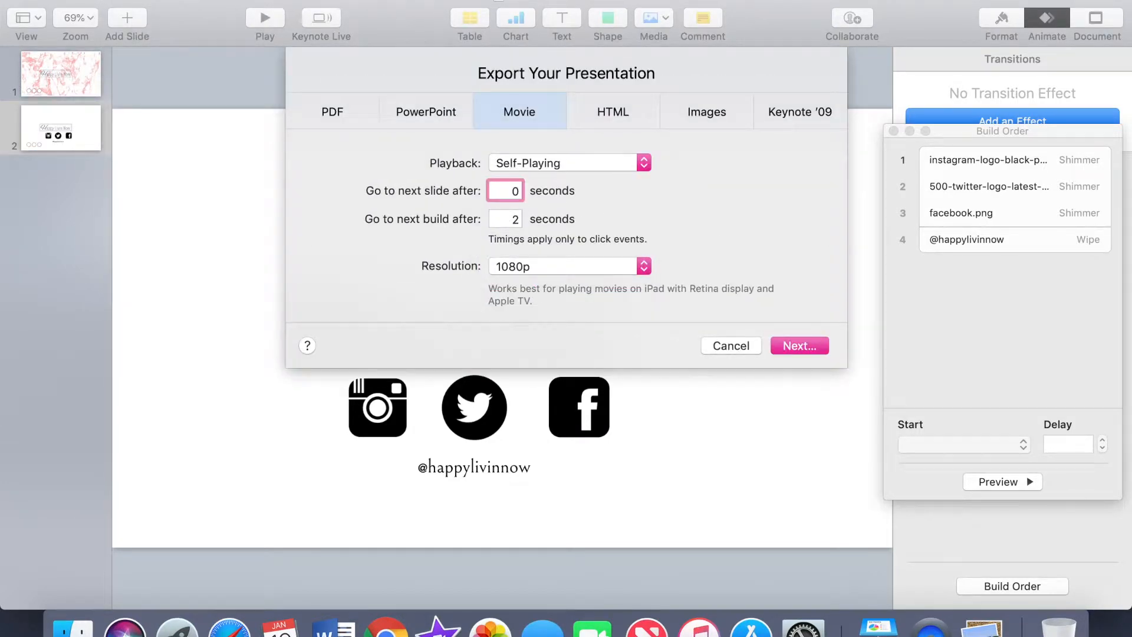
click(516, 219)
click(800, 345)
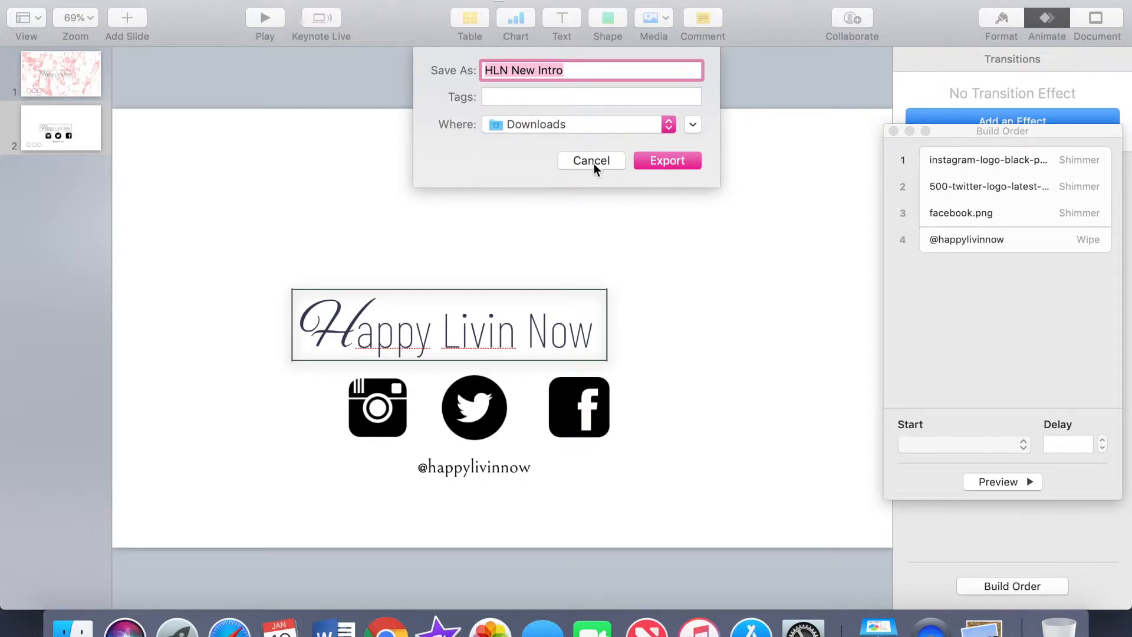
click(593, 164)
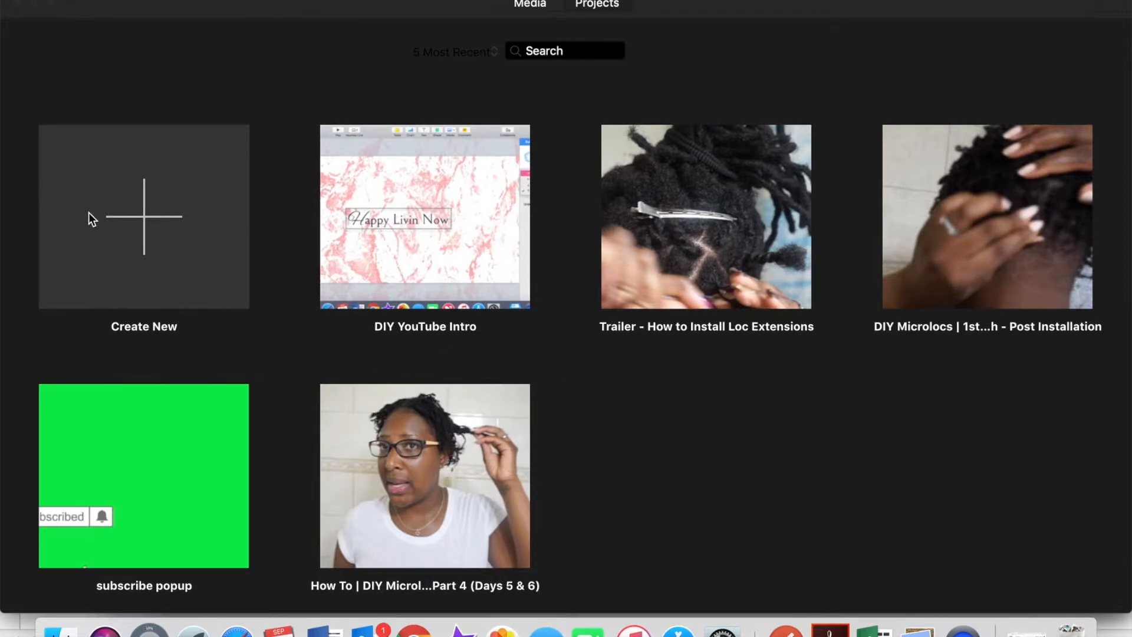
- Switch to iMovie and create a new movie project
click(148, 214)
click(107, 316)
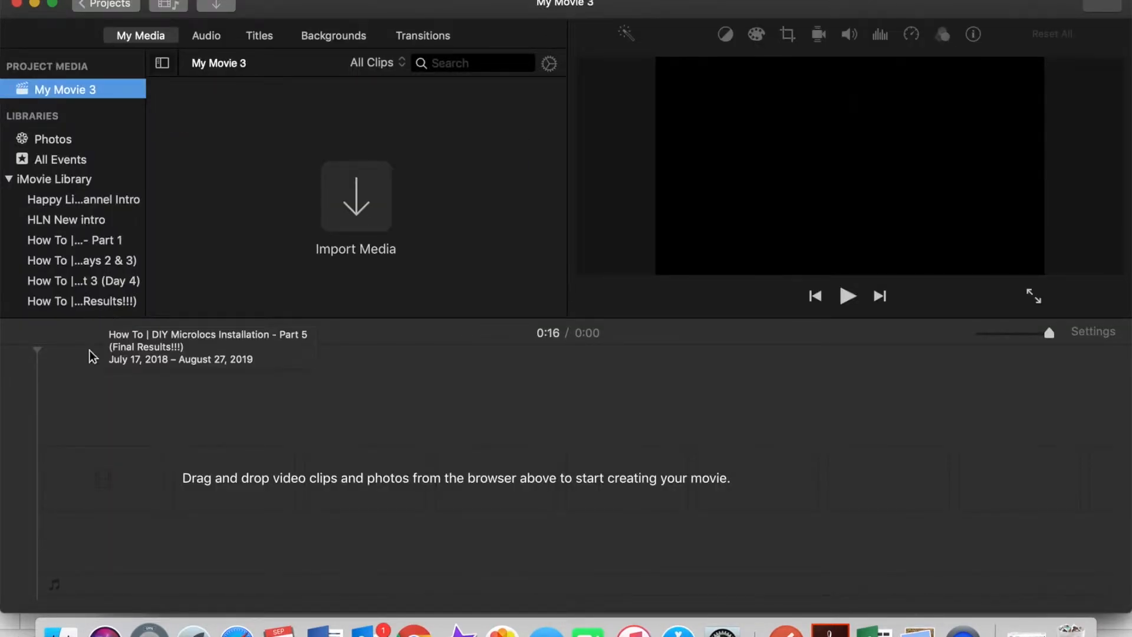
click(259, 357)
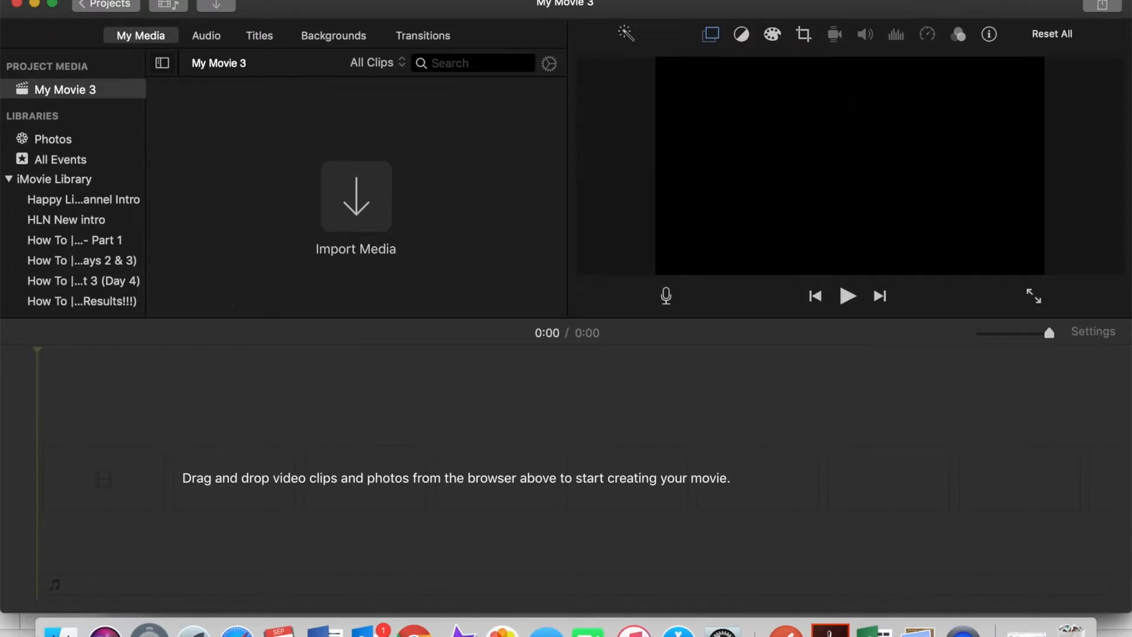
- Import "HLN Revised intro.mp4" from the Vid-to-vid media folder on the SP PHD U3 drive into the project media
click(217, 5)
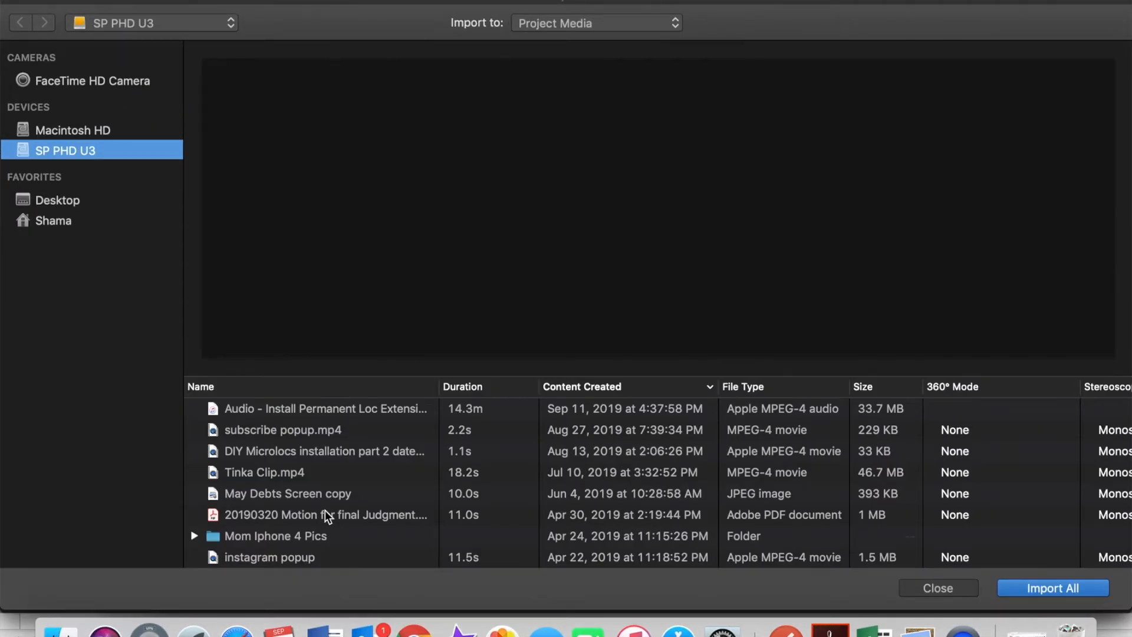
scroll(324, 511, down, 15)
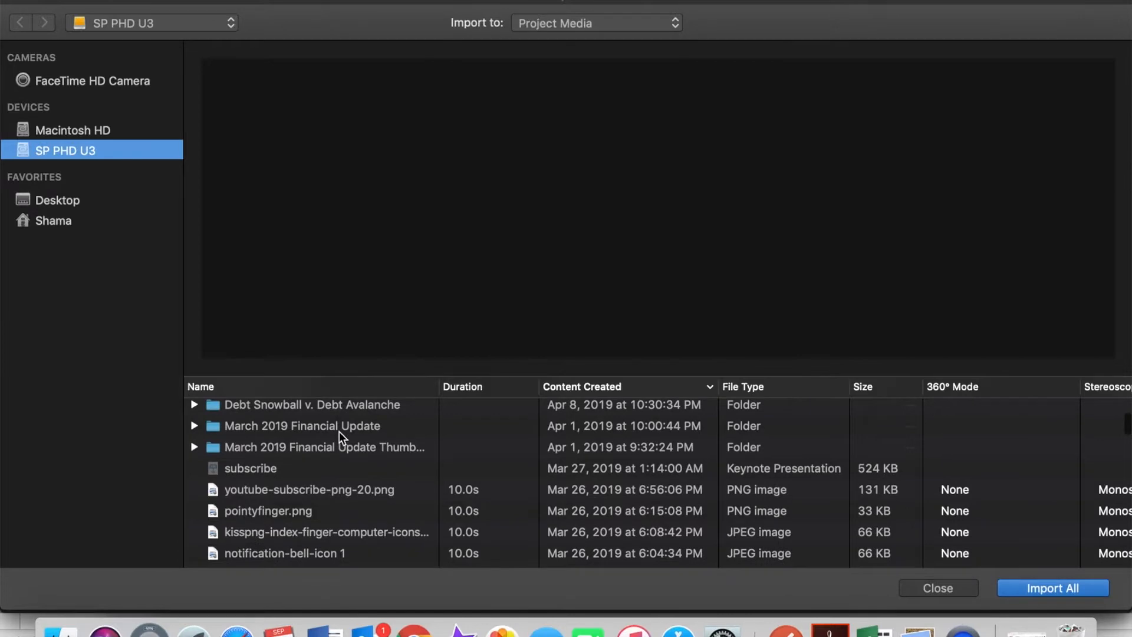
scroll(338, 438, down, 5)
scroll(338, 437, up, 6)
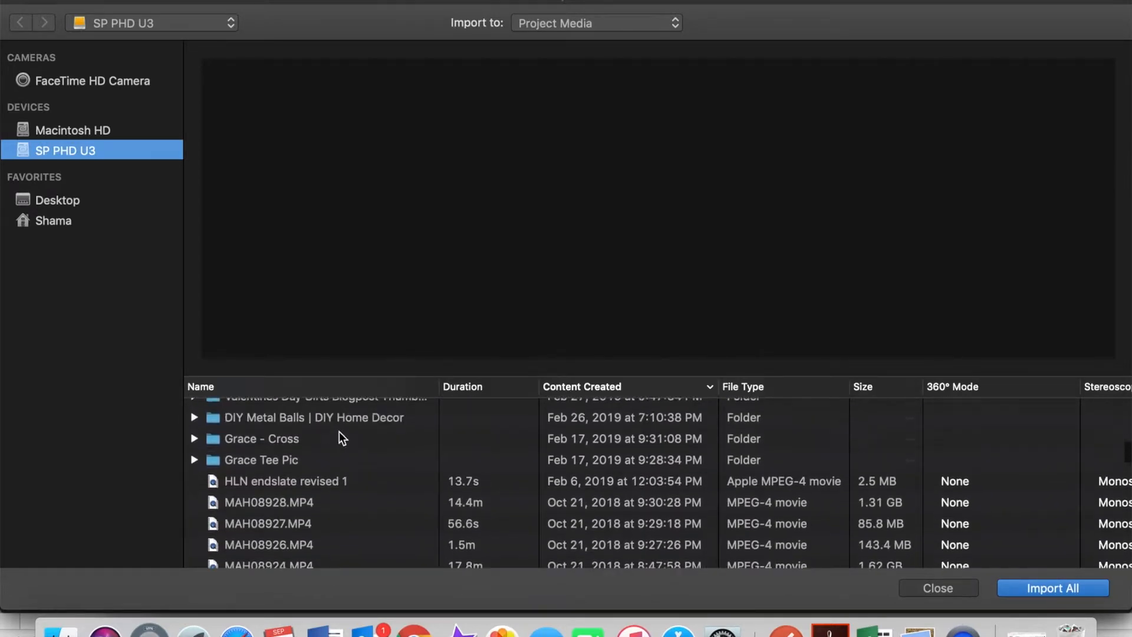
scroll(338, 431, down, 3)
scroll(338, 431, up, 8)
scroll(338, 431, down, 7)
scroll(339, 432, down, 2)
scroll(296, 521, down, 10)
scroll(295, 522, down, 20)
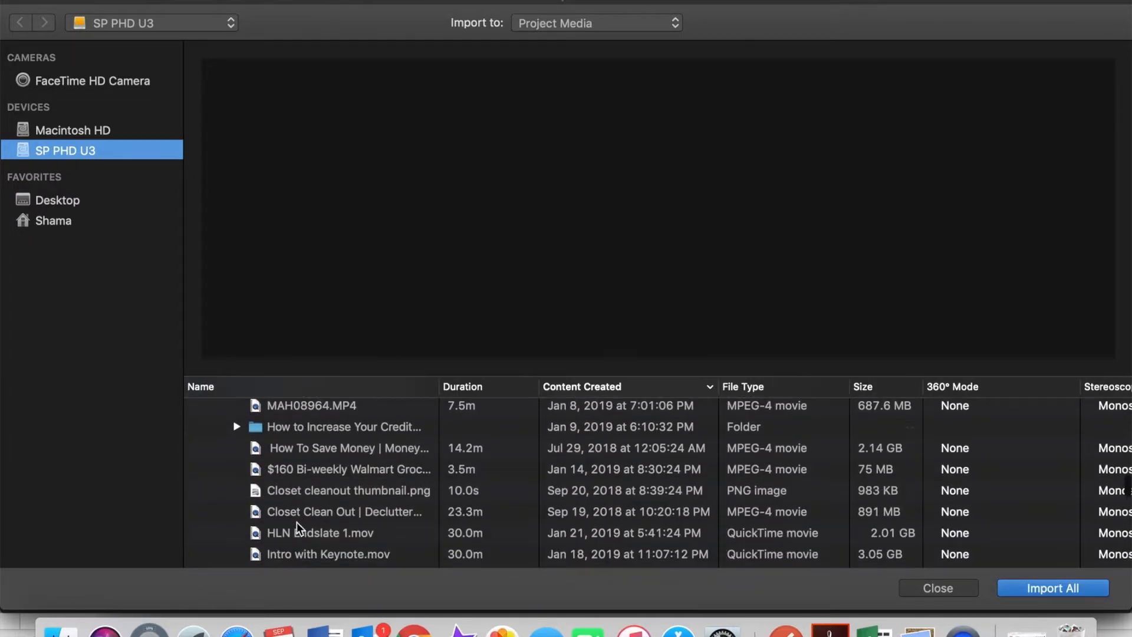
scroll(296, 521, down, 9)
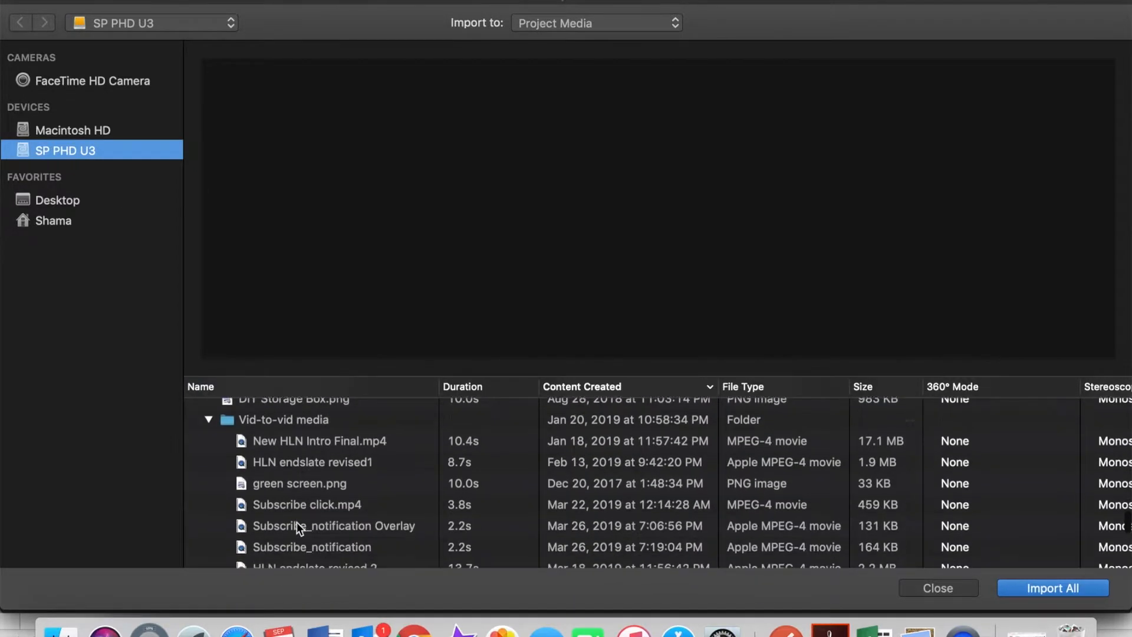
scroll(296, 522, down, 1)
click(285, 458)
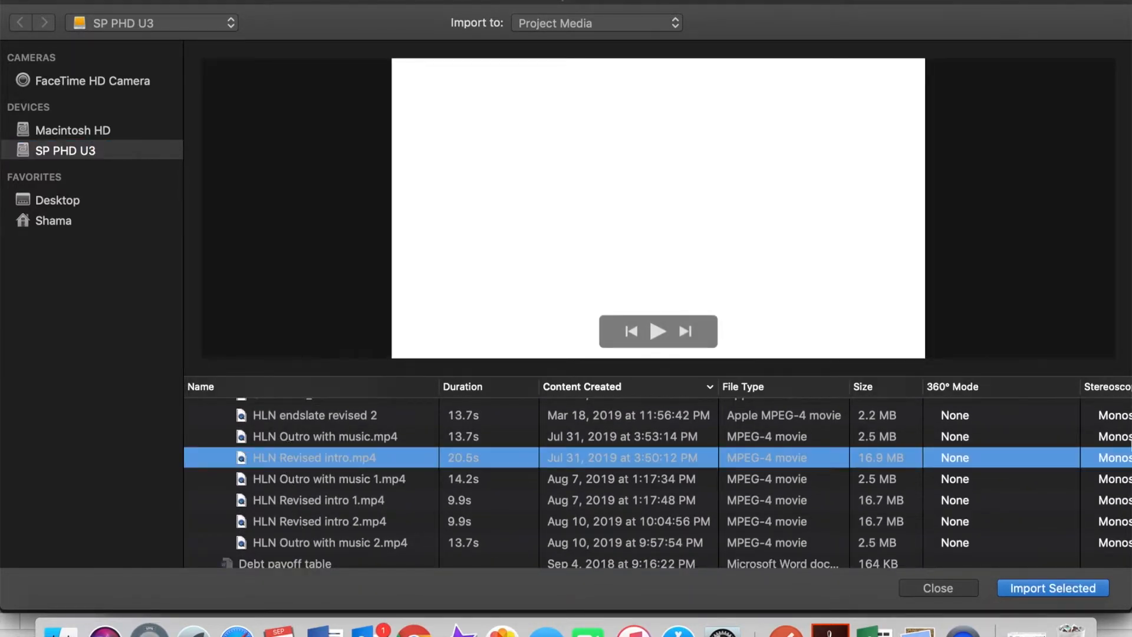
click(1043, 588)
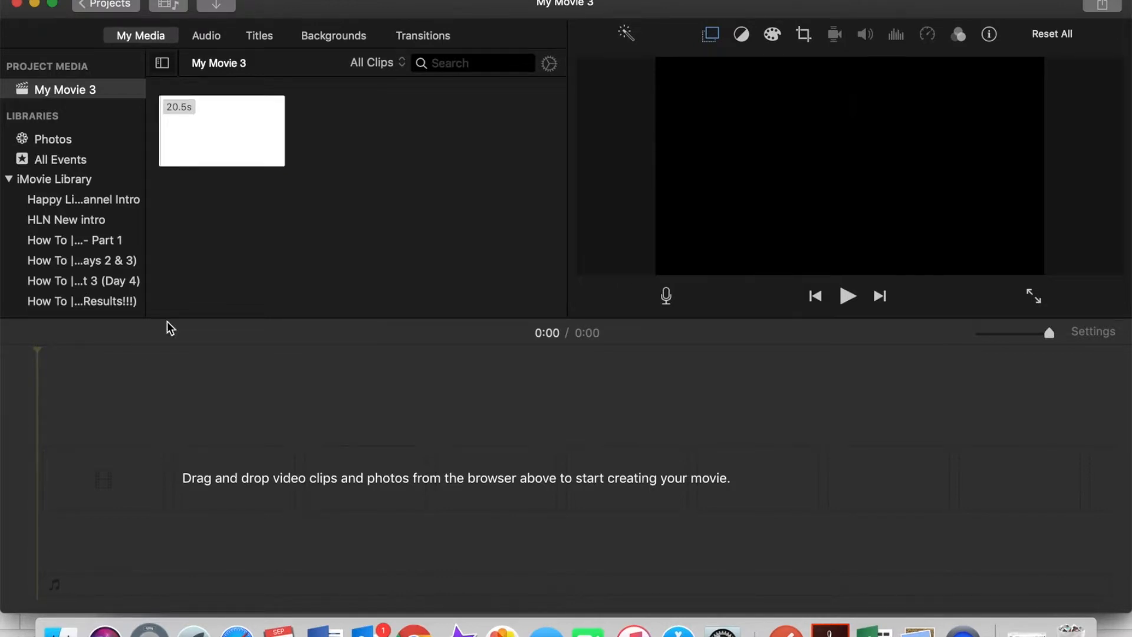
- Place the imported intro clip in the timeline, and detach and delete its audio
drag(225, 132, 72, 475)
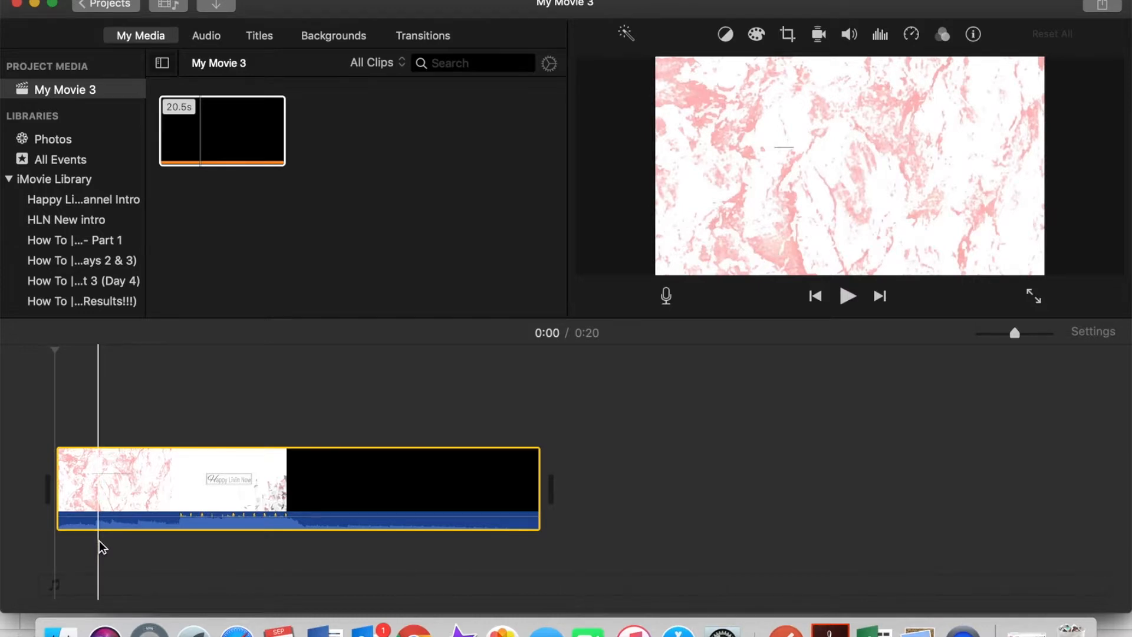
right_click(157, 504)
click(209, 478)
click(170, 530)
key(Delete)
- Split the intro clip at about 0:09, where the picture turns black, and delete the black remainder
key(space)
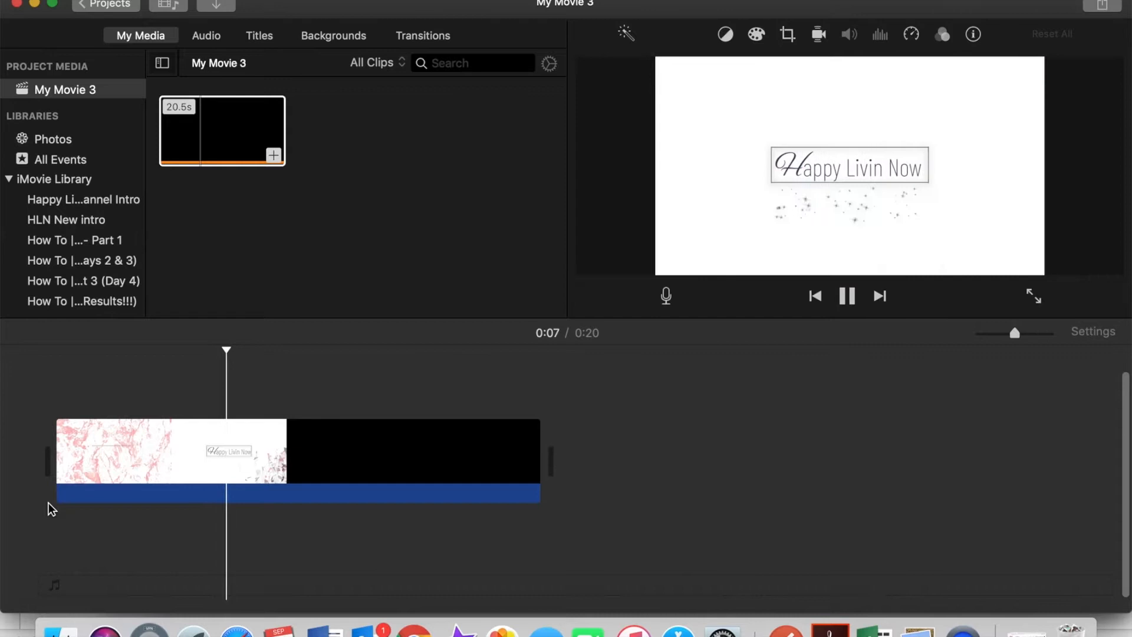
key(space)
key(space)
key(space)
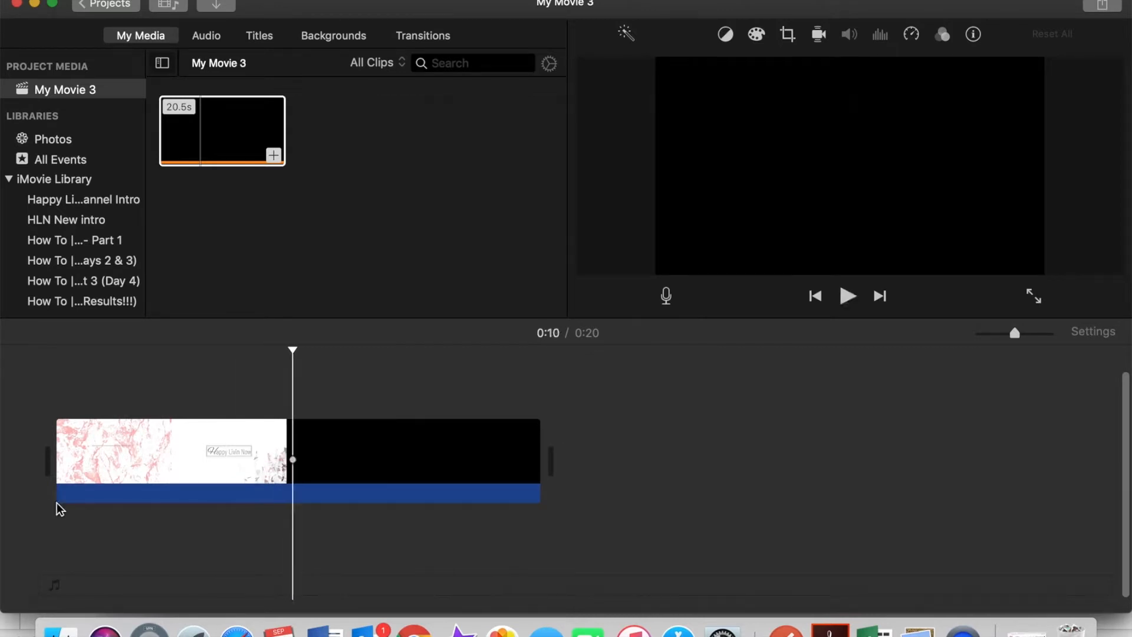
right_click(286, 461)
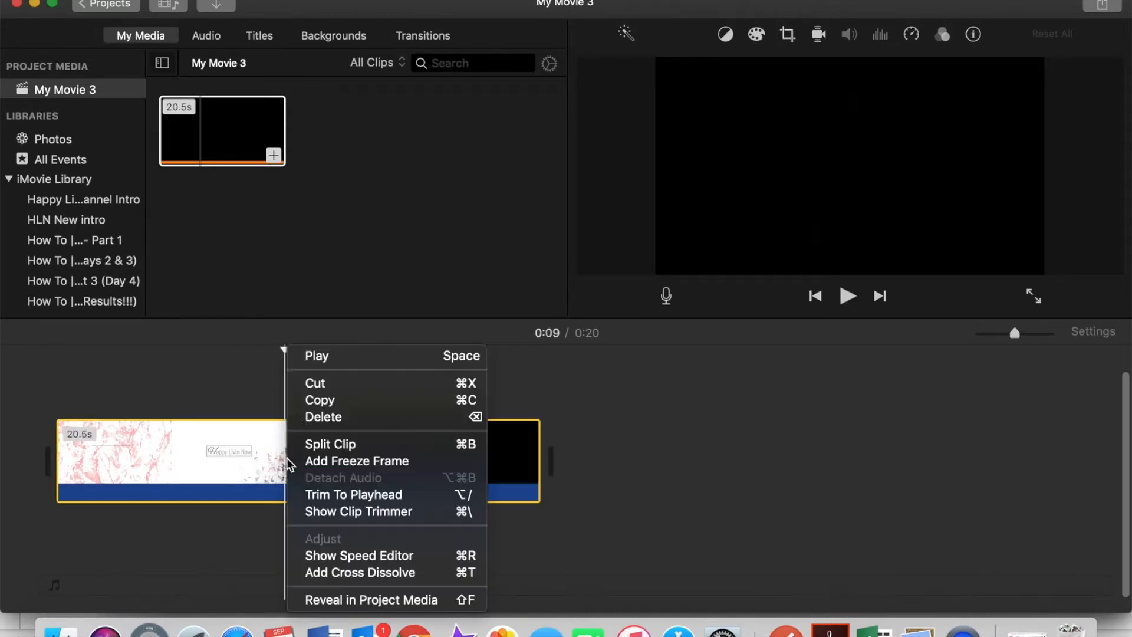
click(320, 444)
click(473, 450)
key(BackSpace)
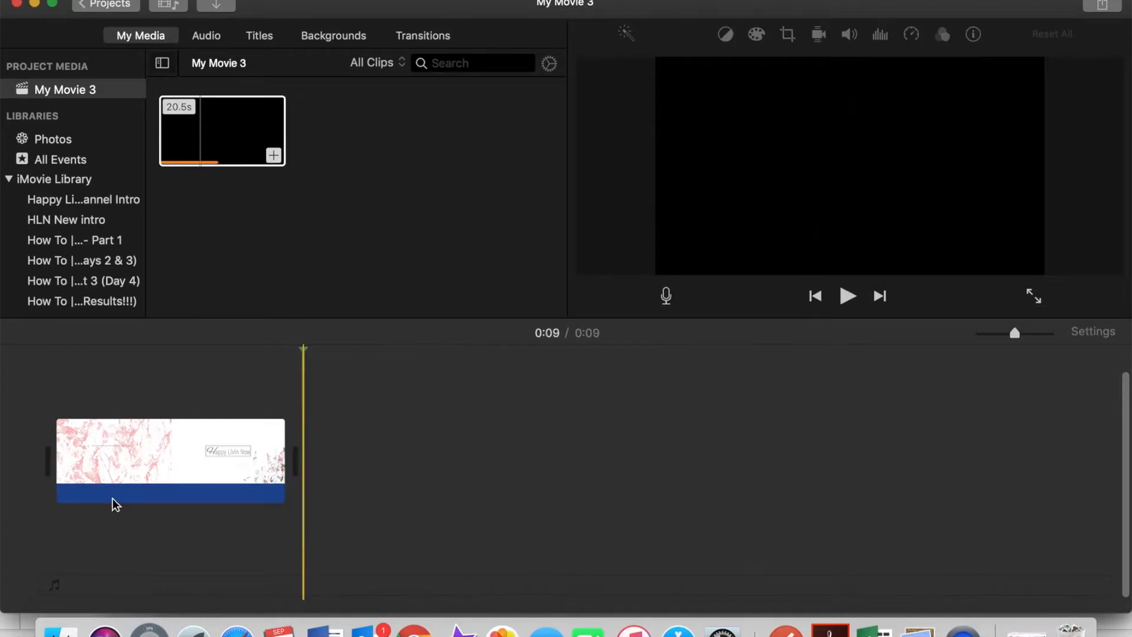
key(space)
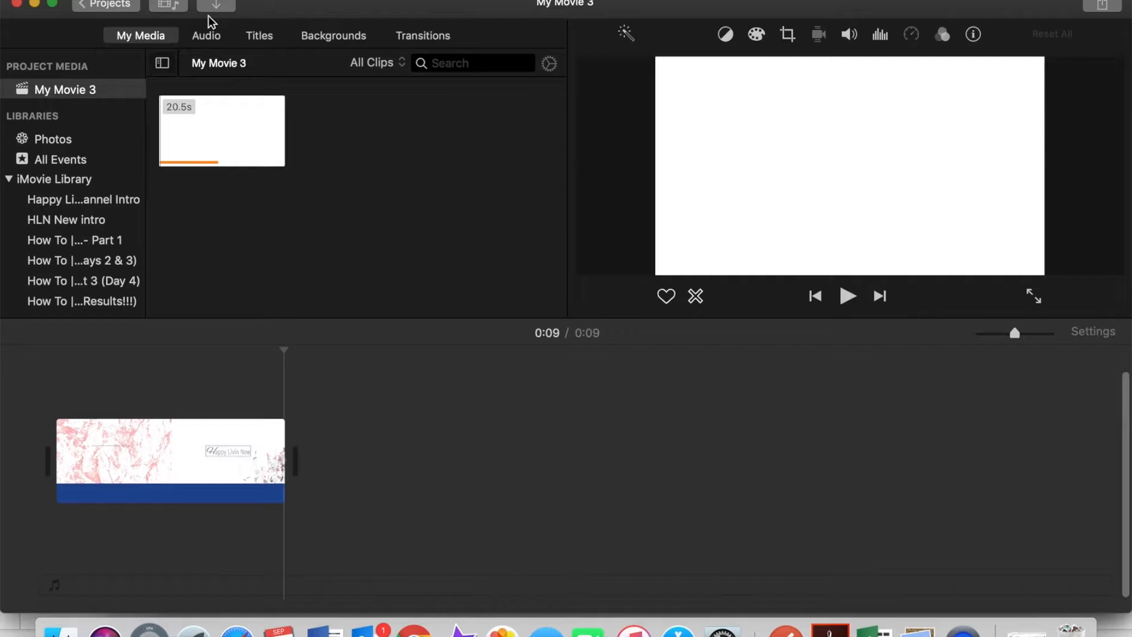
- Browse the iTunes audio library for background music and preview the track "Alternate"
click(205, 36)
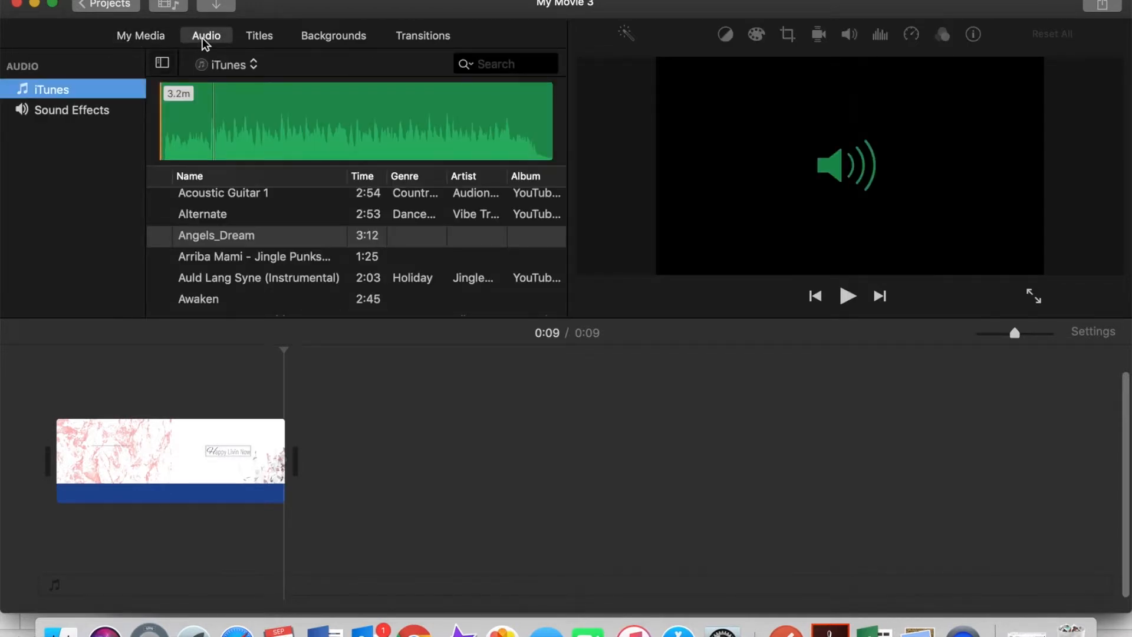
scroll(311, 246, down, 5)
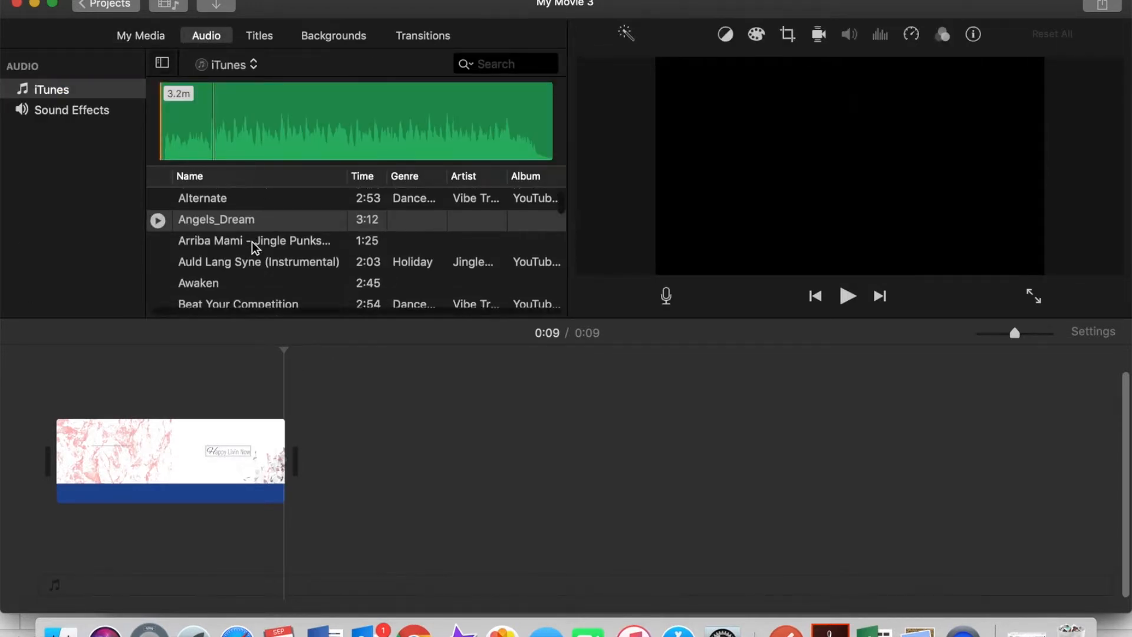
scroll(254, 246, up, 5)
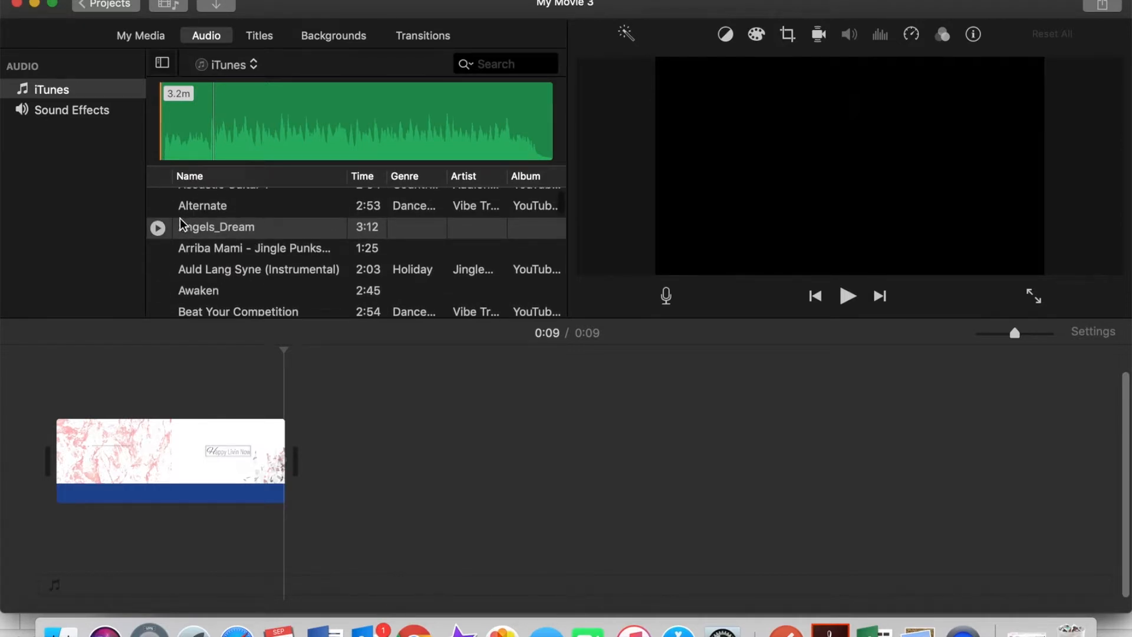
click(158, 206)
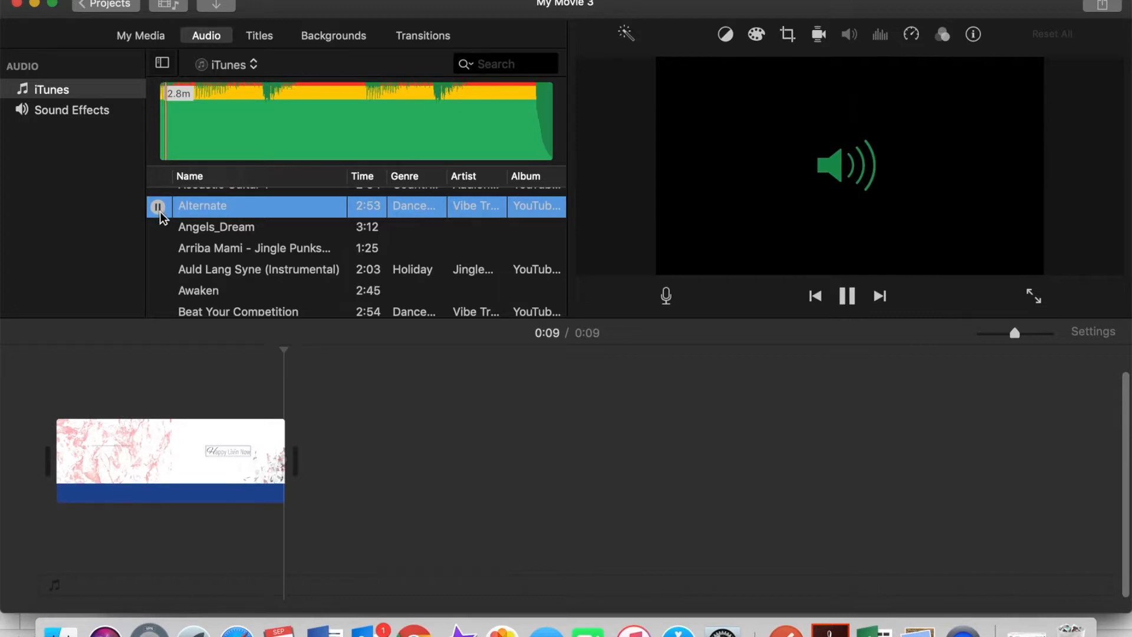
- Preview the track "Angels_Dream" as background music for the intro
click(159, 229)
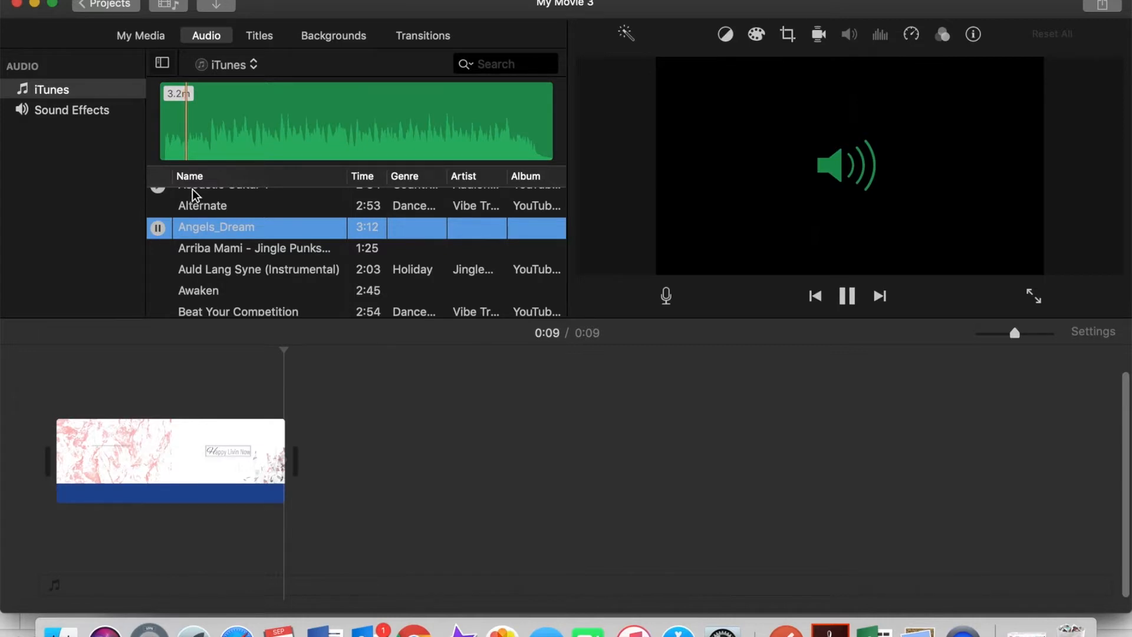
click(158, 229)
click(210, 134)
click(848, 304)
click(218, 131)
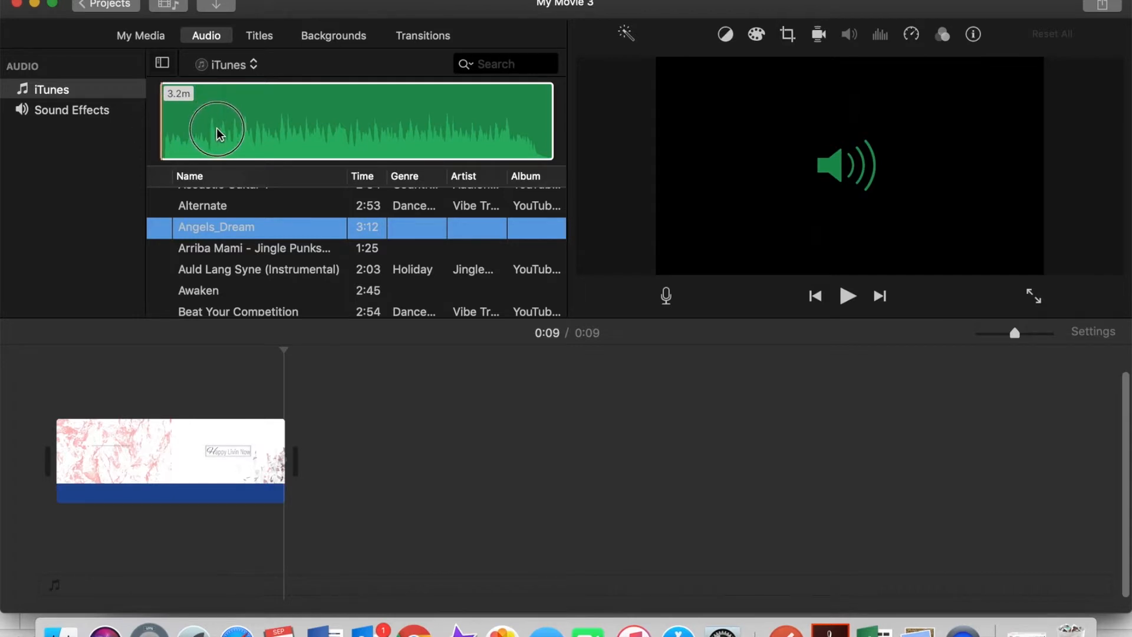
click(173, 251)
click(158, 226)
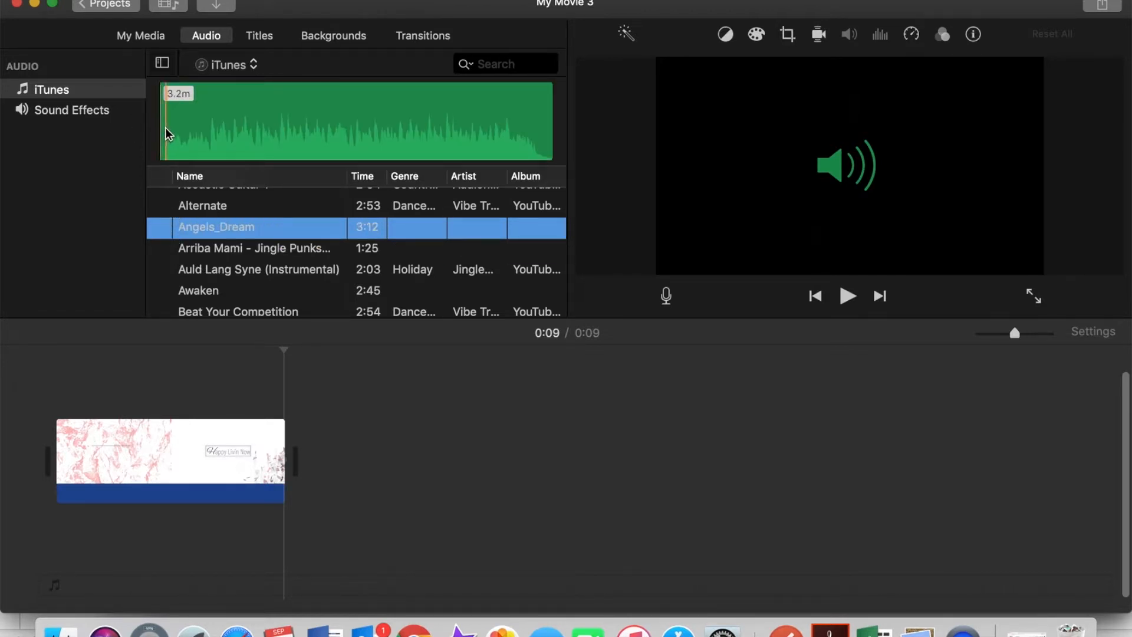
- Add the track "Angels_Dream" as background music, aligned with the start of the intro clip
drag(167, 133, 67, 581)
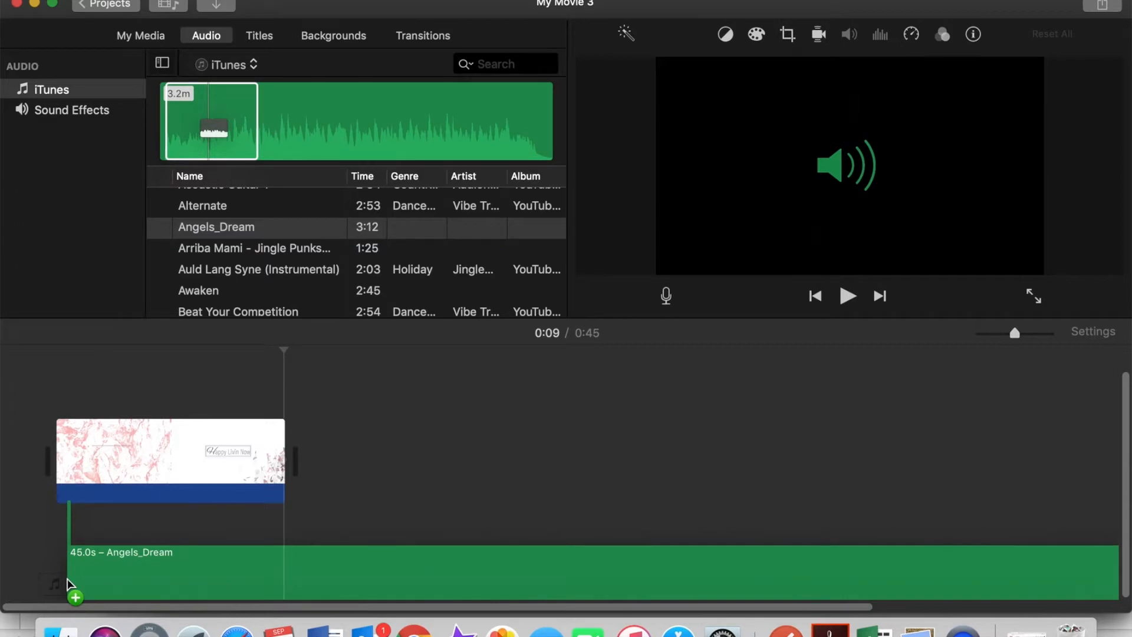
drag(129, 486, 50, 574)
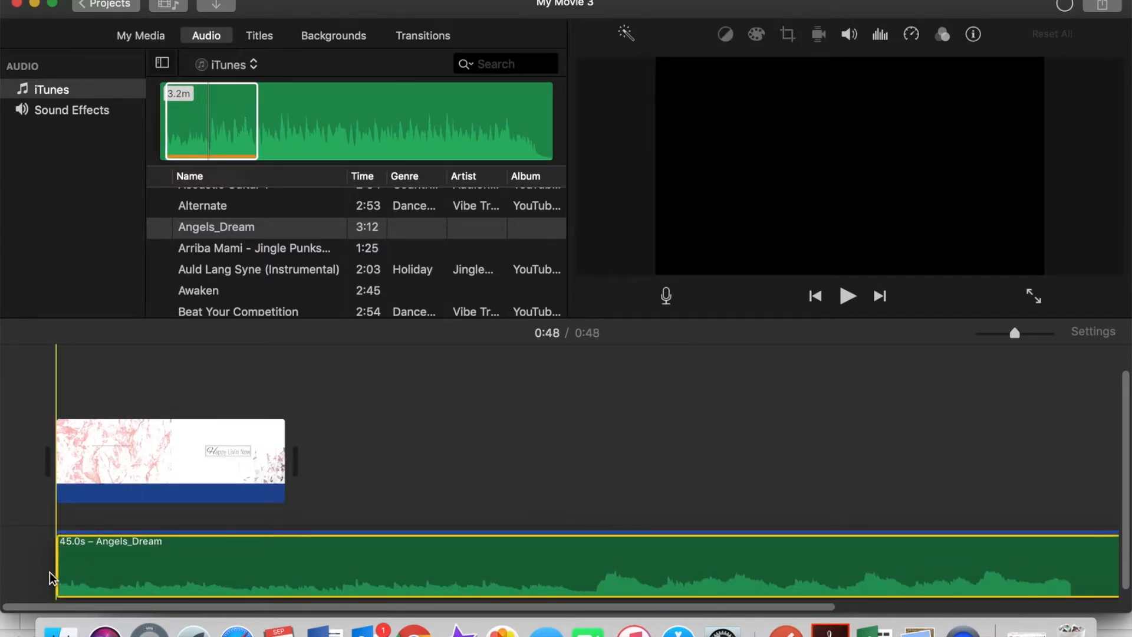
scroll(116, 469, left, 10)
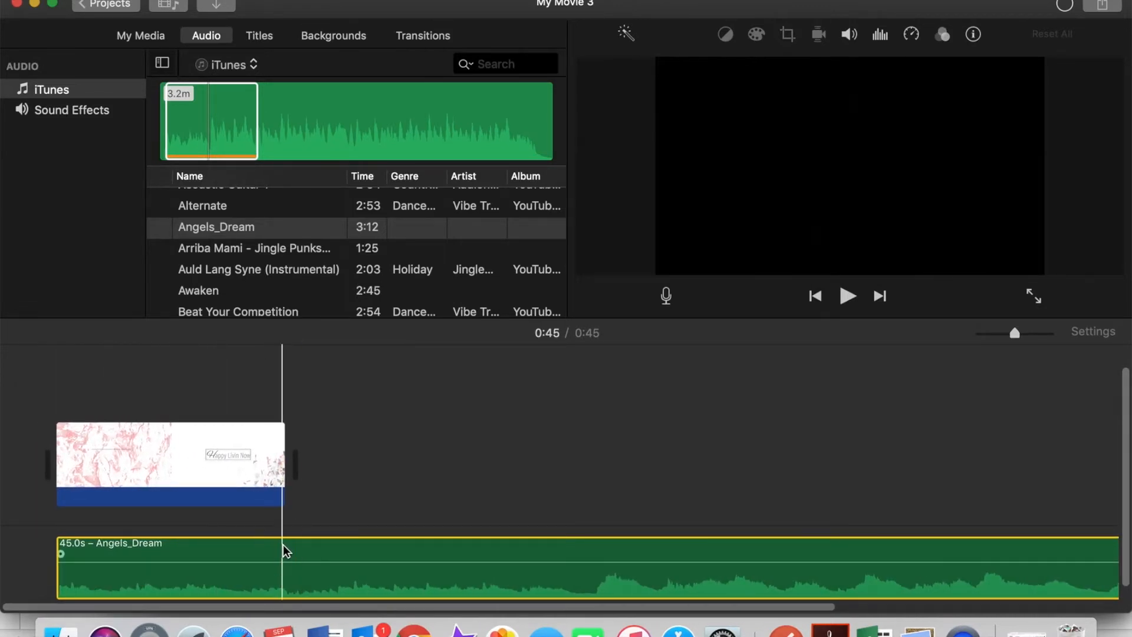
- Split the "Angels_Dream" music at the end of the intro clip and delete the excess part
right_click(284, 551)
click(332, 443)
click(414, 554)
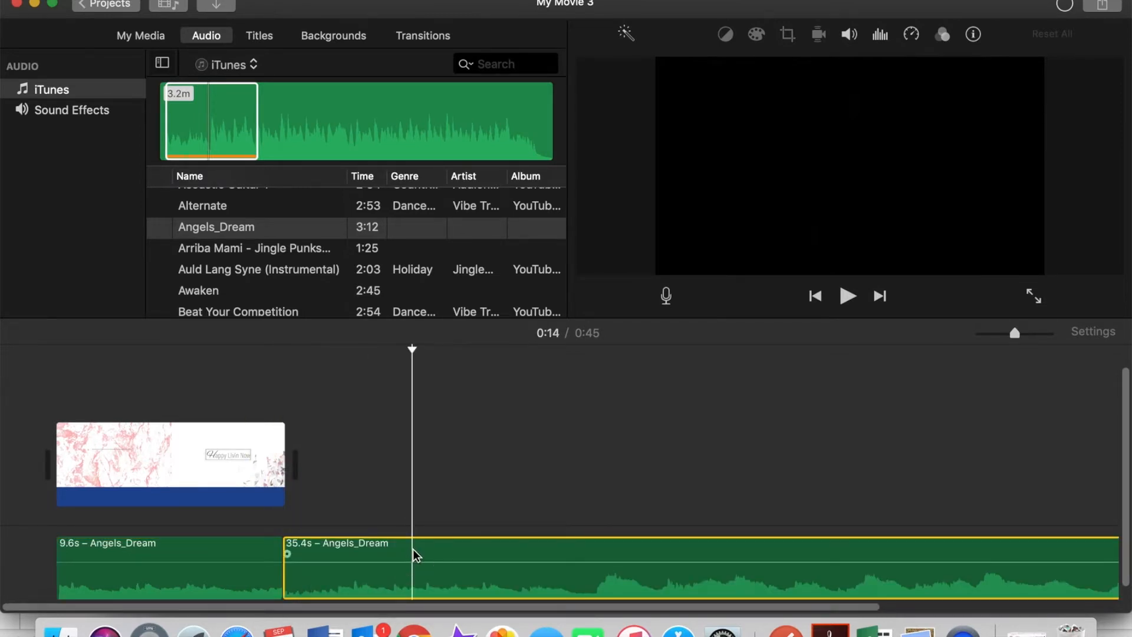
key(Delete)
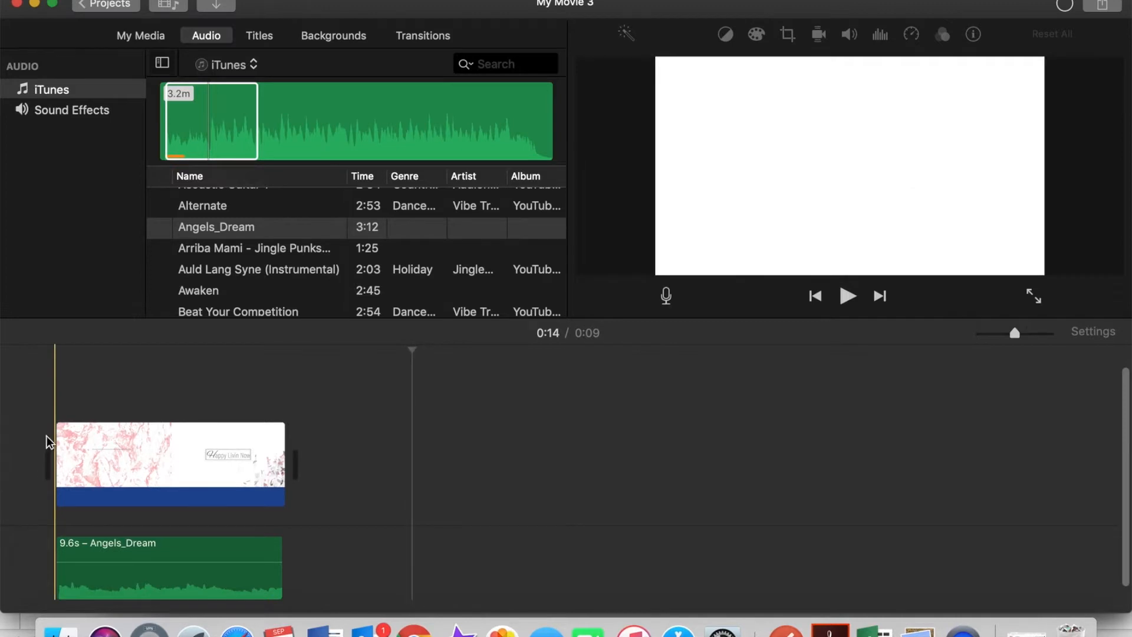
- Play the intro from the beginning to check the picture together with the music
click(49, 439)
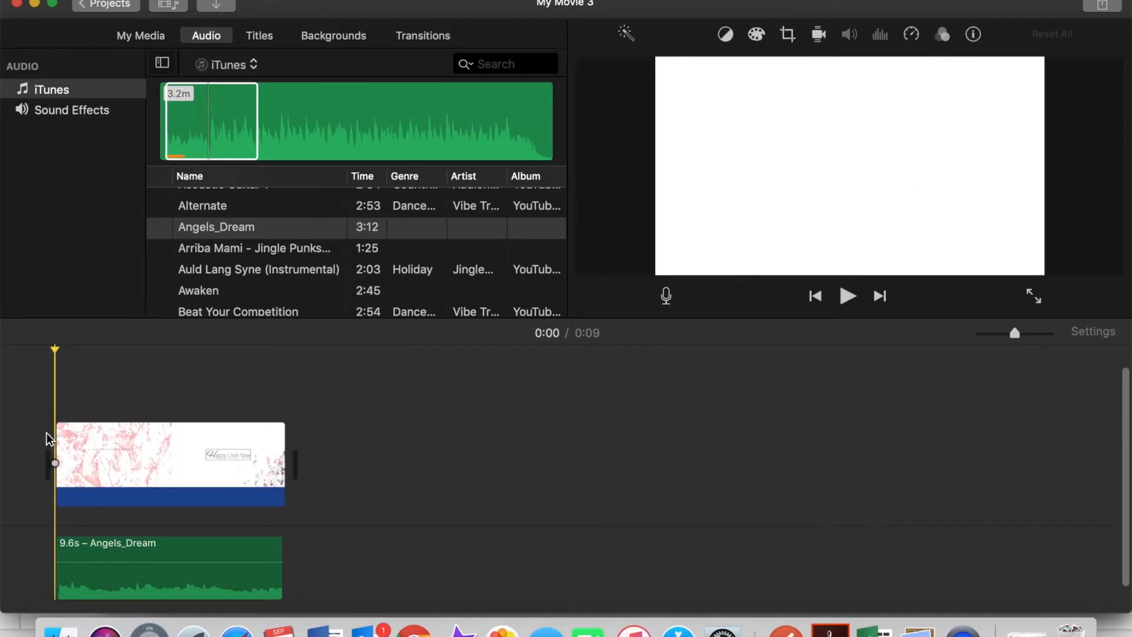
key(space)
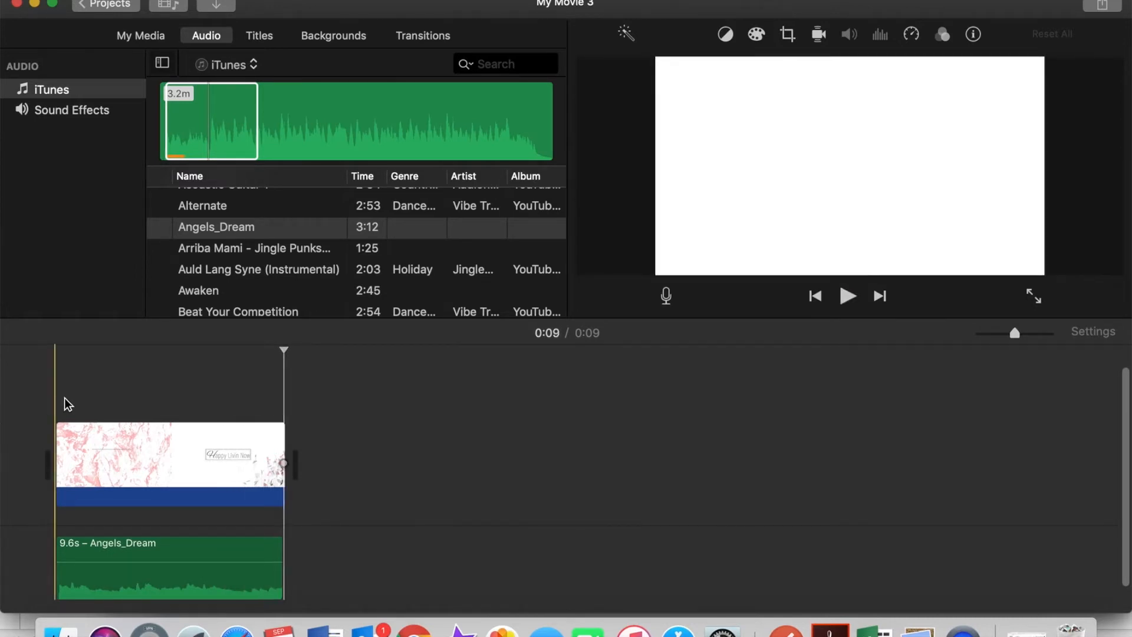
click(50, 389)
key(space)
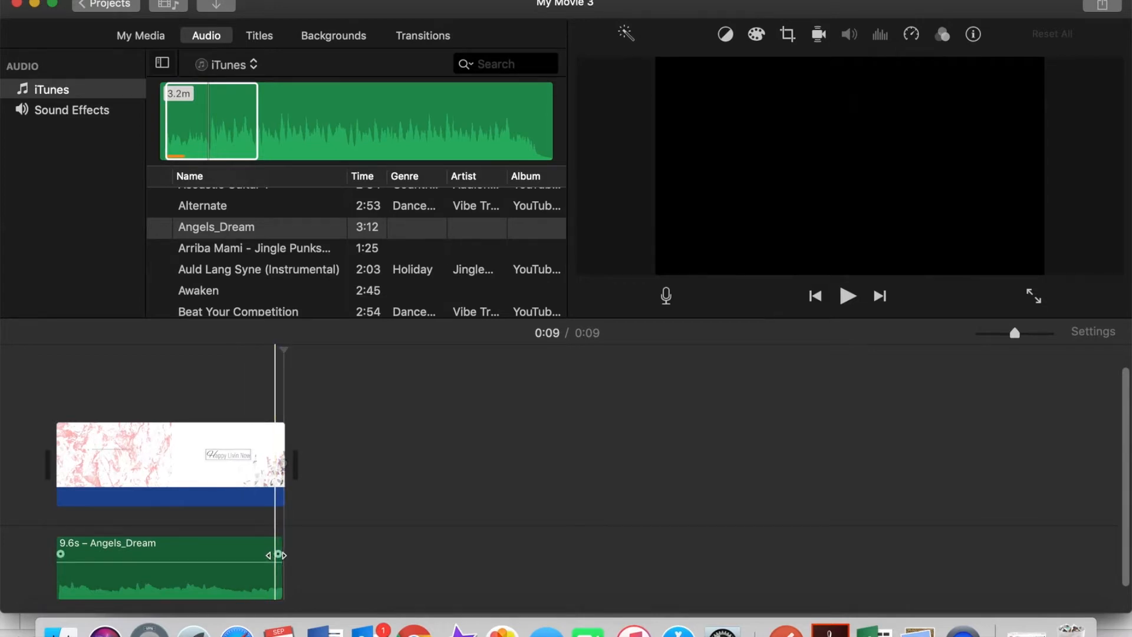
- Add a short fade-out to the end of the "Angels_Dream" music and play the intro
drag(275, 555, 250, 554)
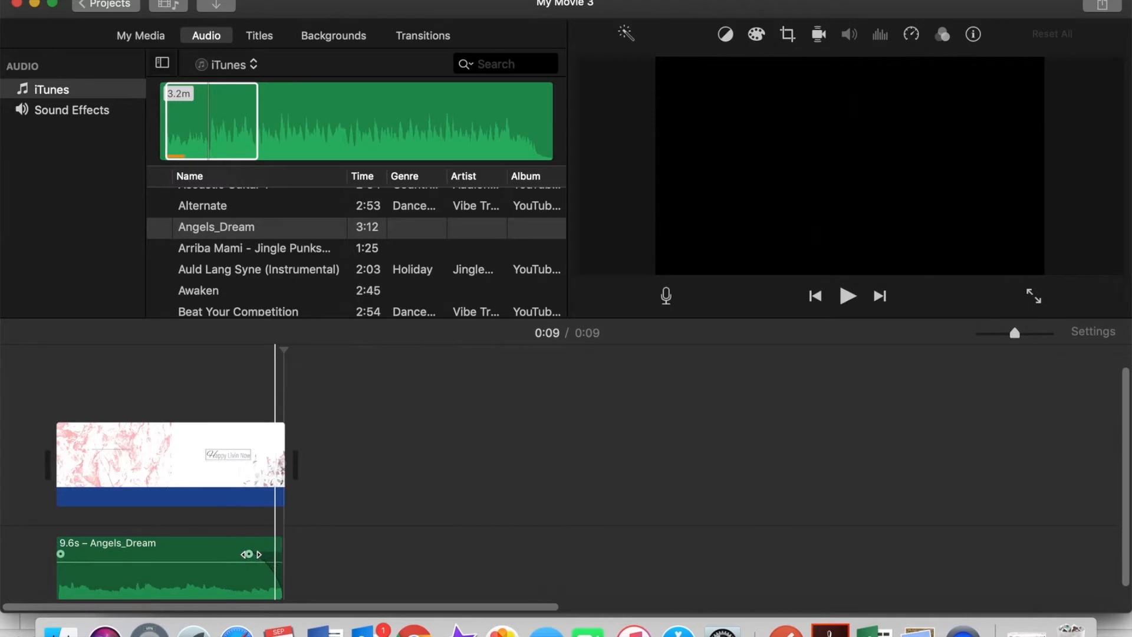
key(space)
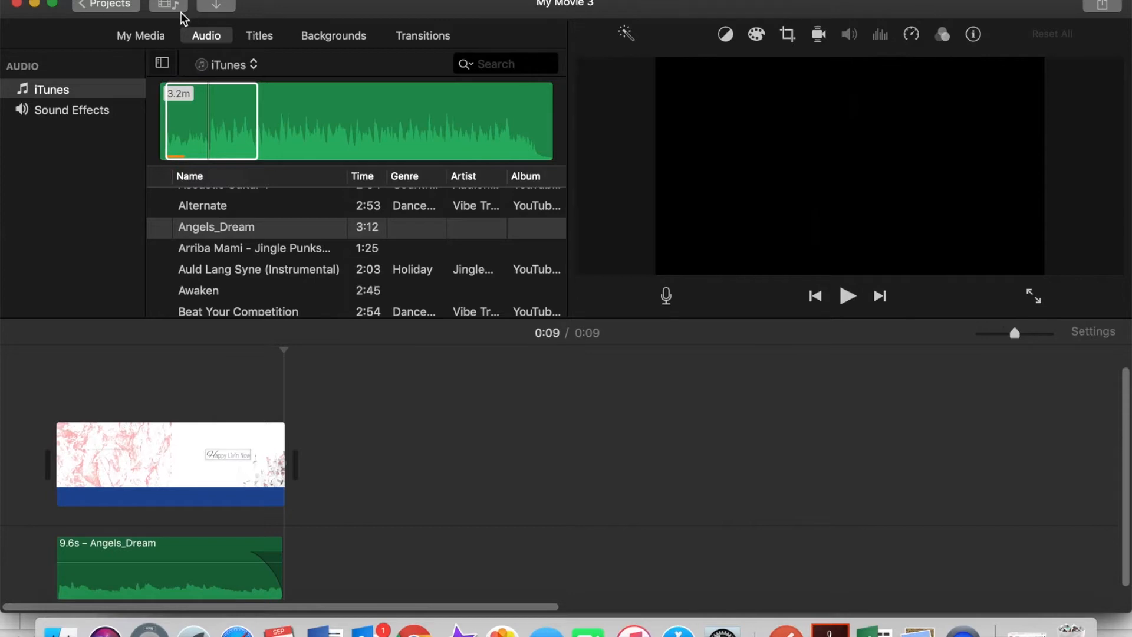
- Return to the projects overview and save the movie under the name "YT intro"
click(93, 6)
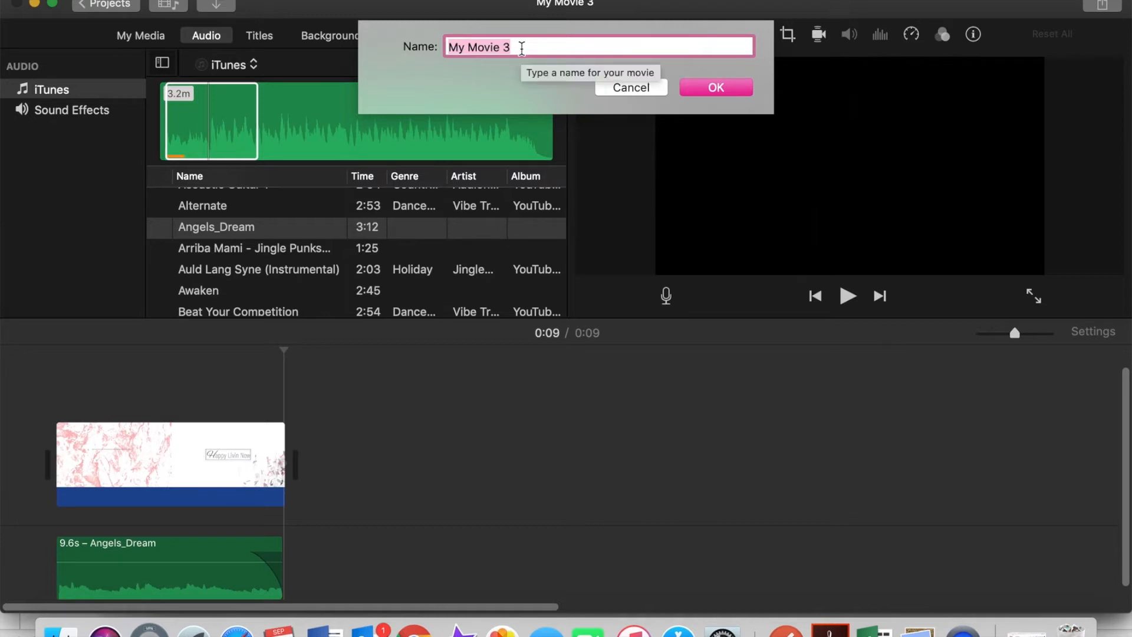
text(YT intro)
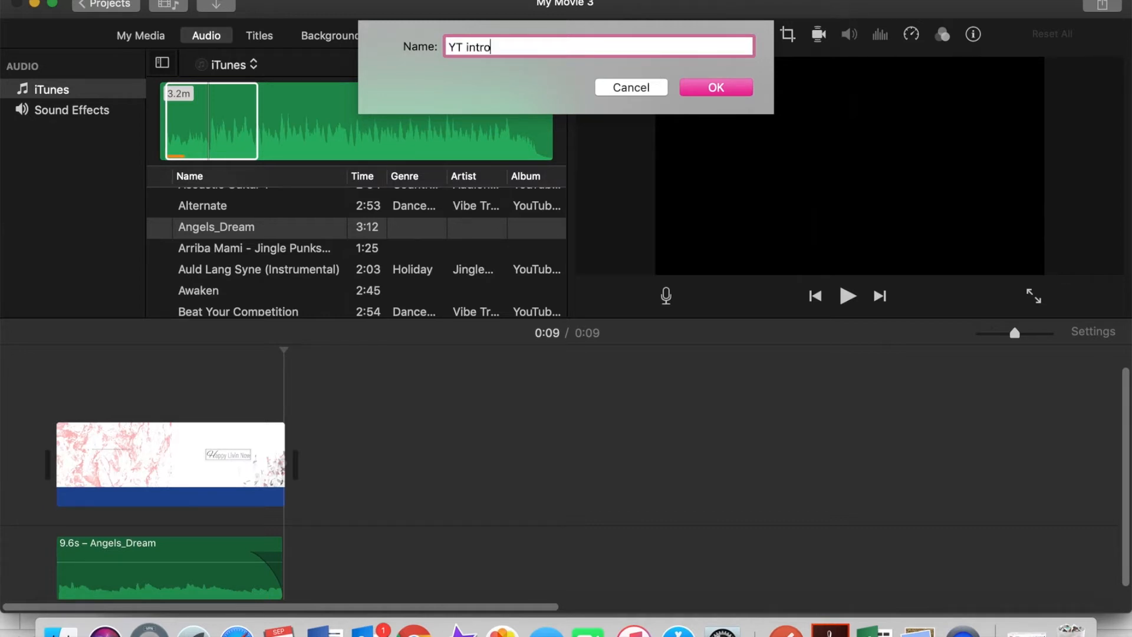
click(731, 93)
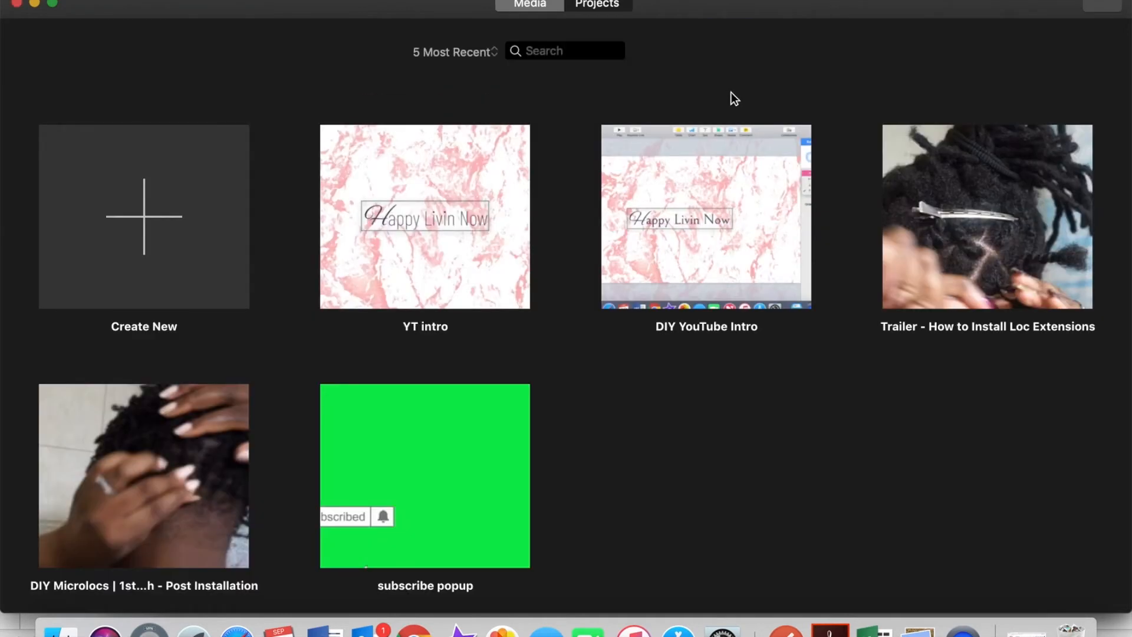
- Set up a file export of the "YT intro" project and clear its description
click(484, 263)
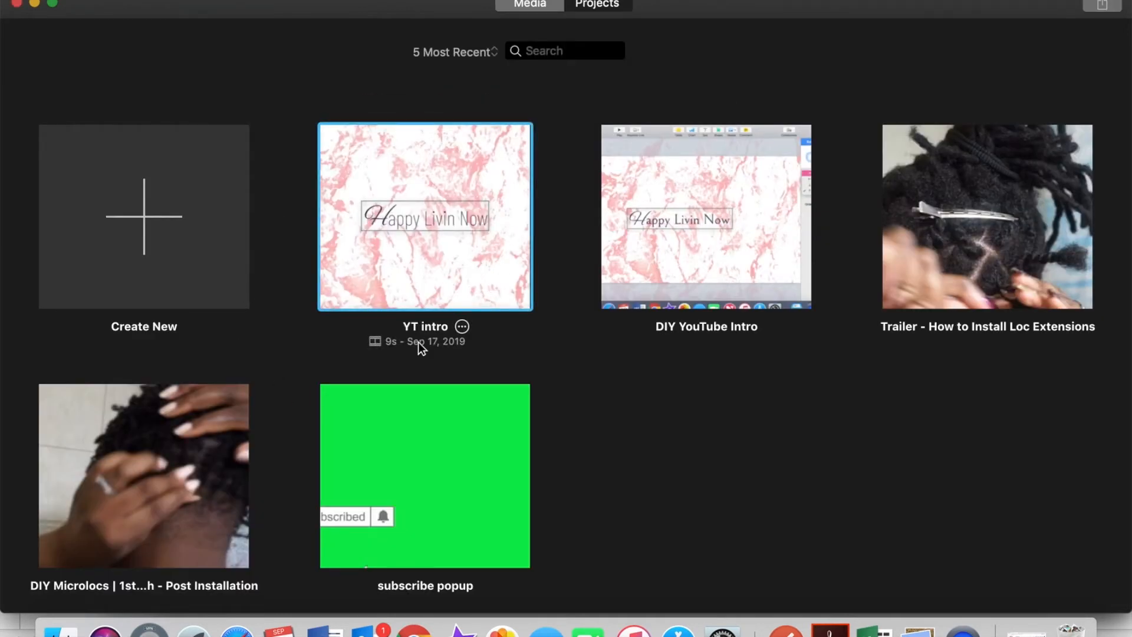
click(462, 328)
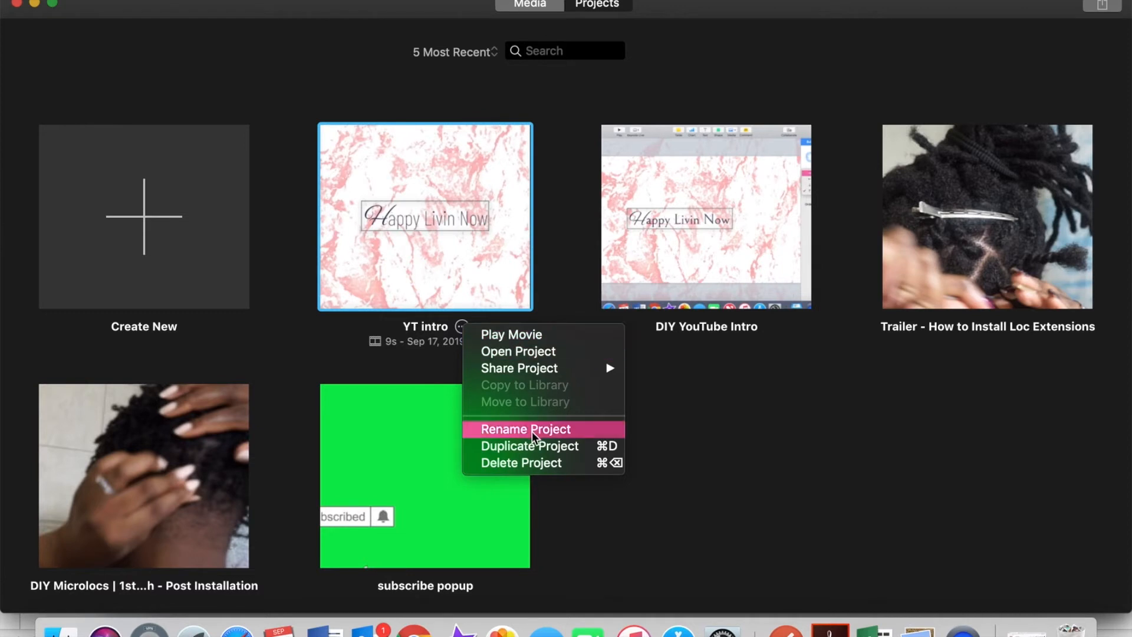
mouse_move(532, 371)
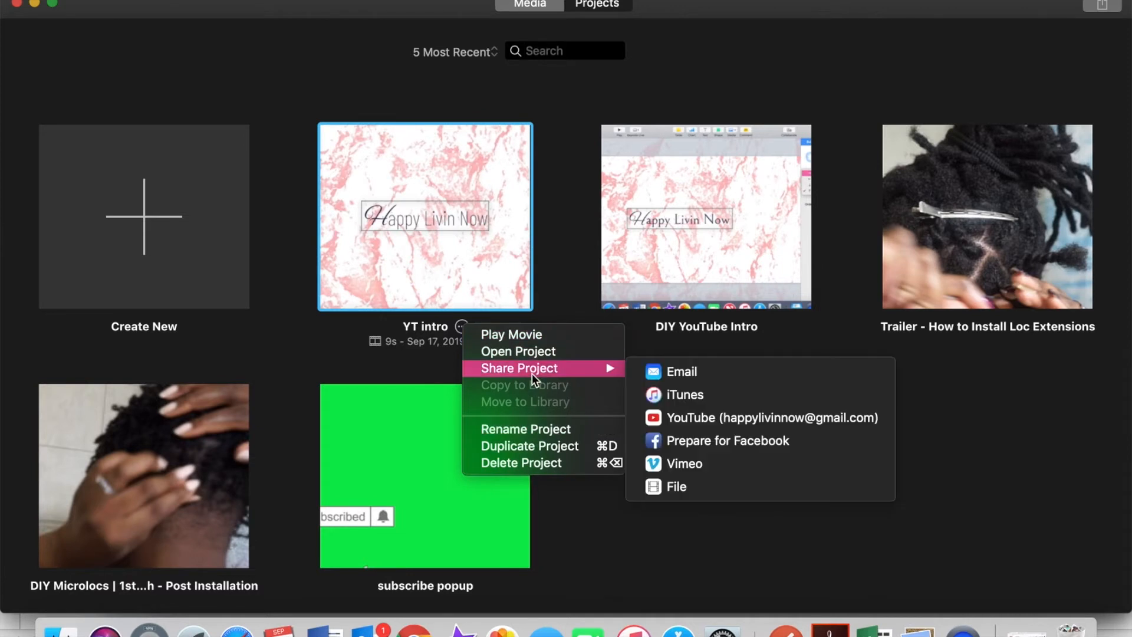
click(690, 489)
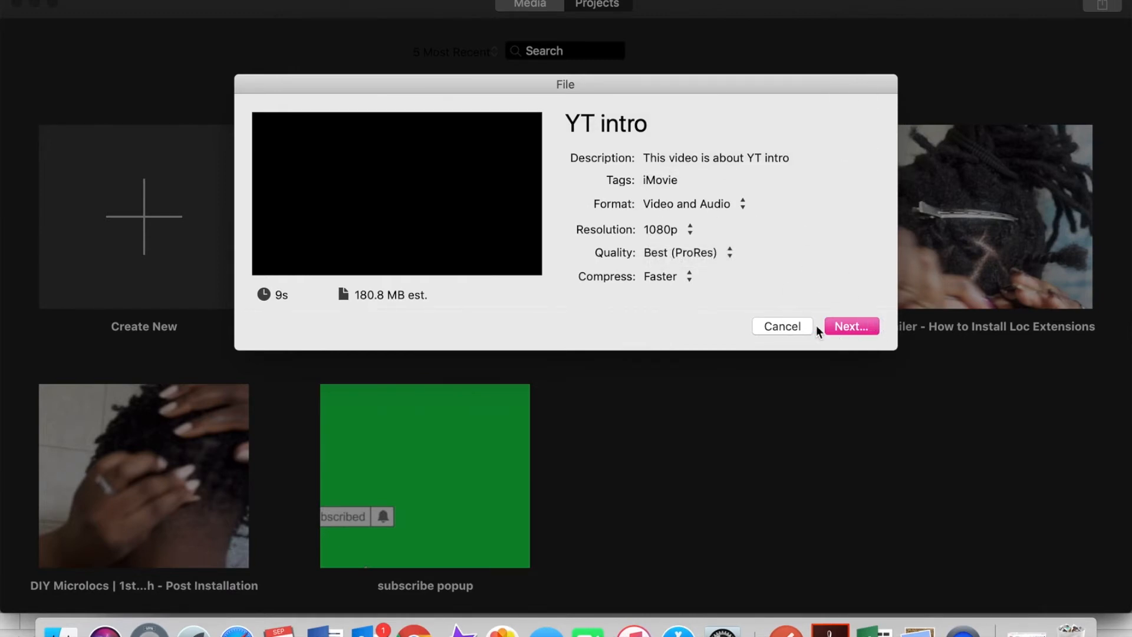
click(644, 158)
drag(643, 157, 825, 158)
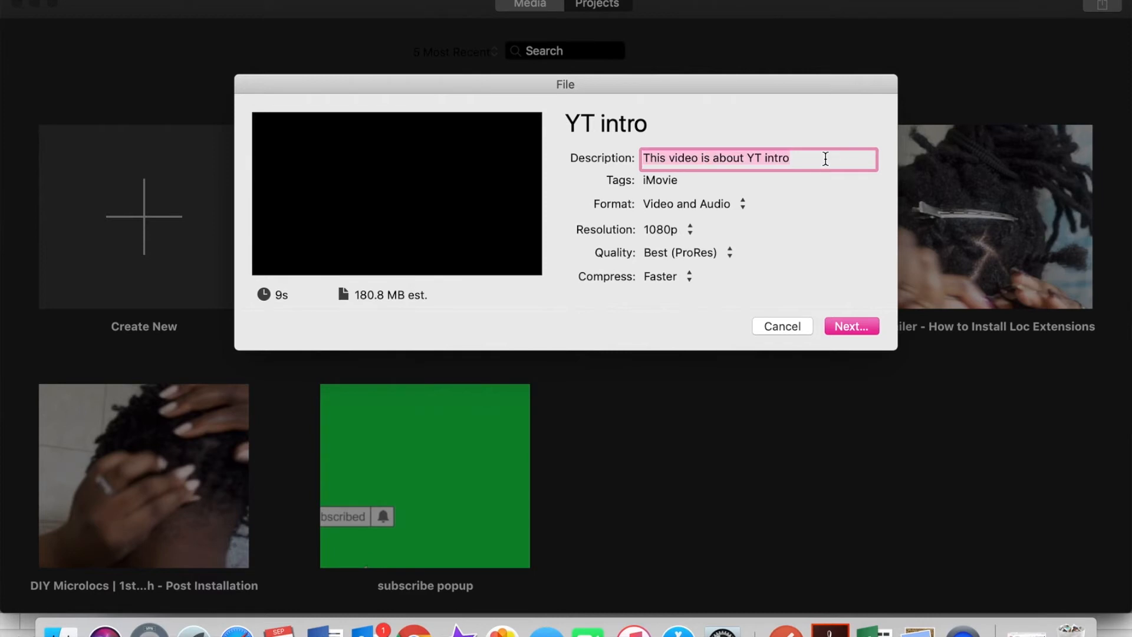
key(BackSpace)
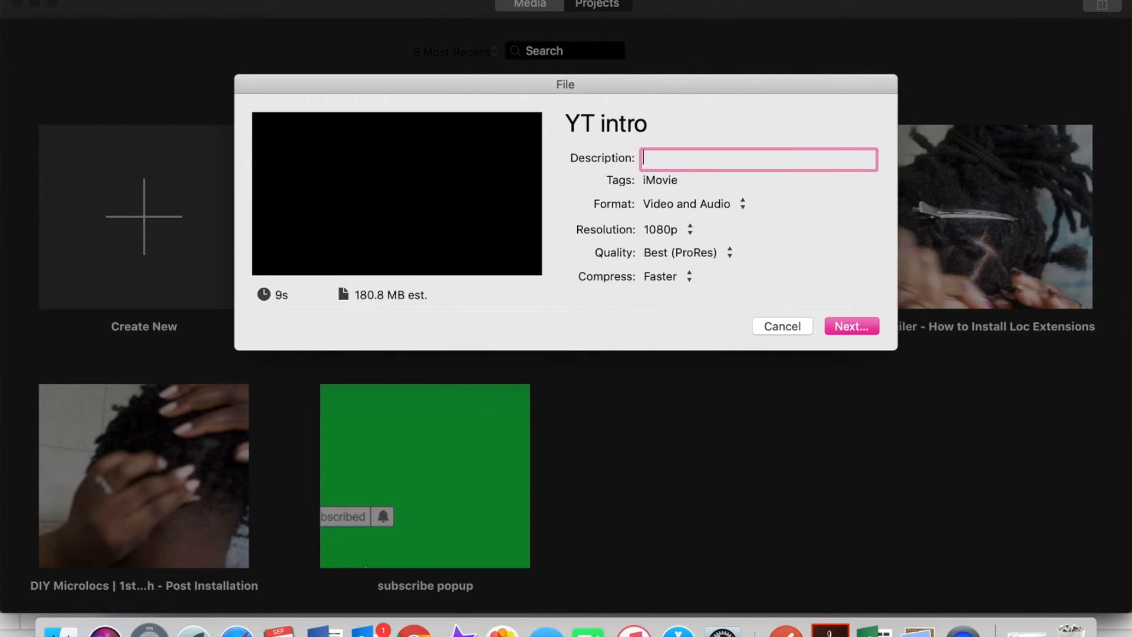
- Continue to the save options for the "YT intro" file, and cancel the export
click(876, 328)
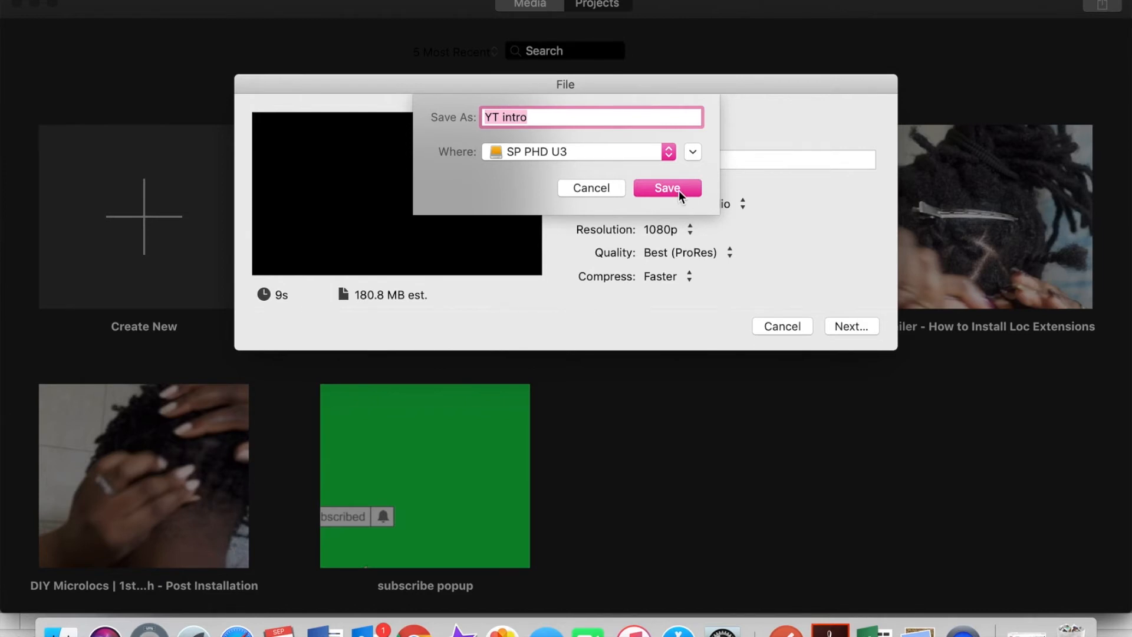
click(592, 191)
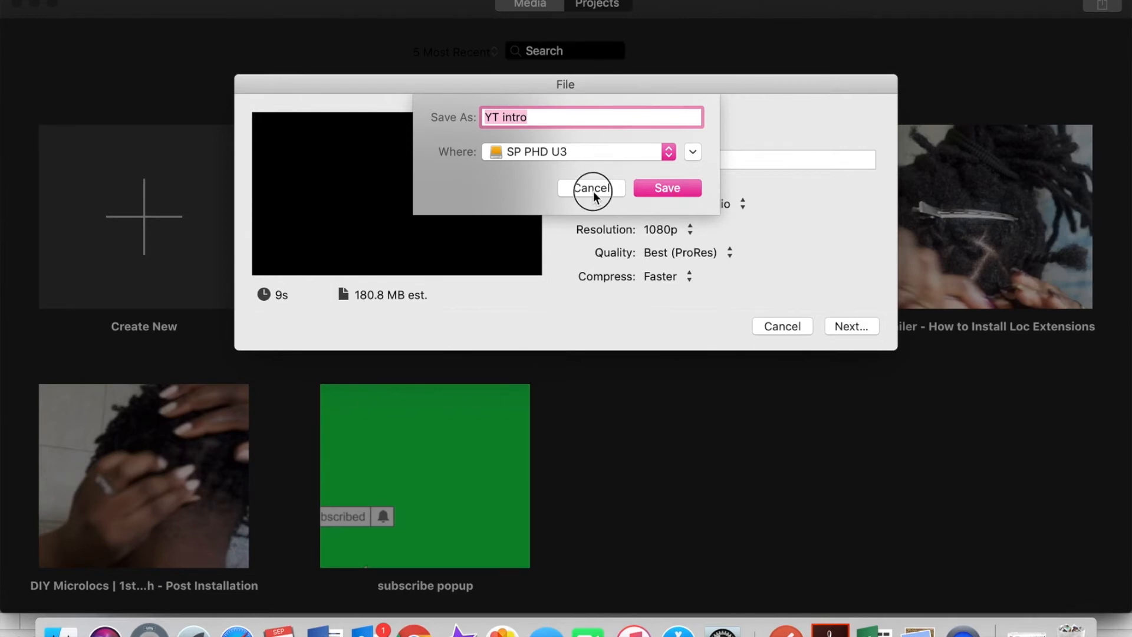
click(792, 326)
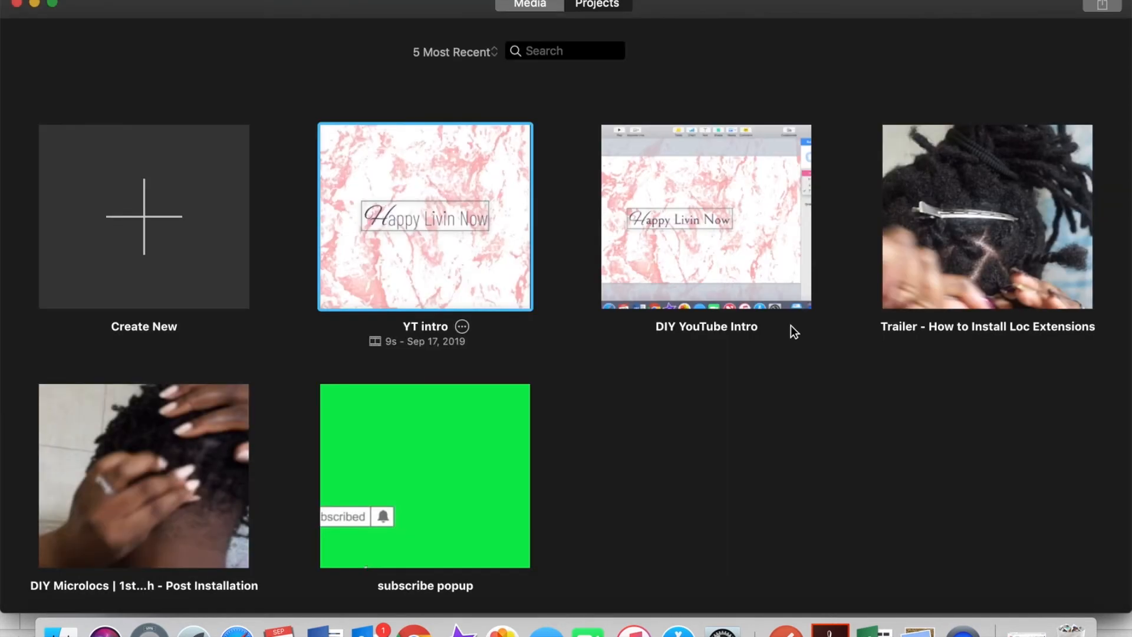
- Reopen the "YT intro" project and play the finished intro from the beginning
double_click(433, 221)
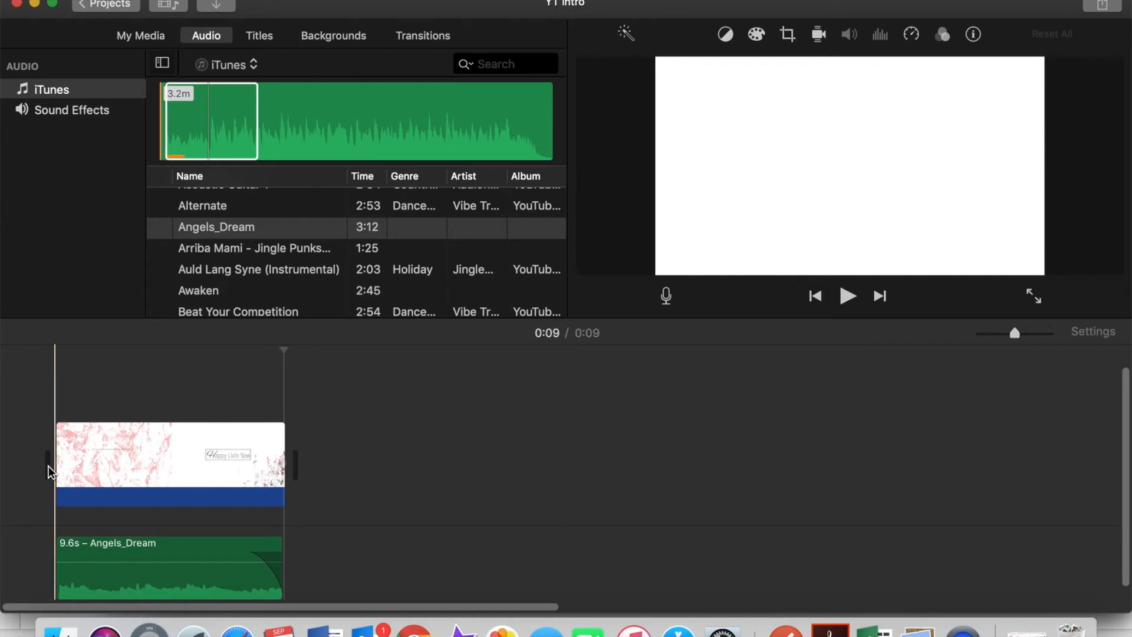
key(space)
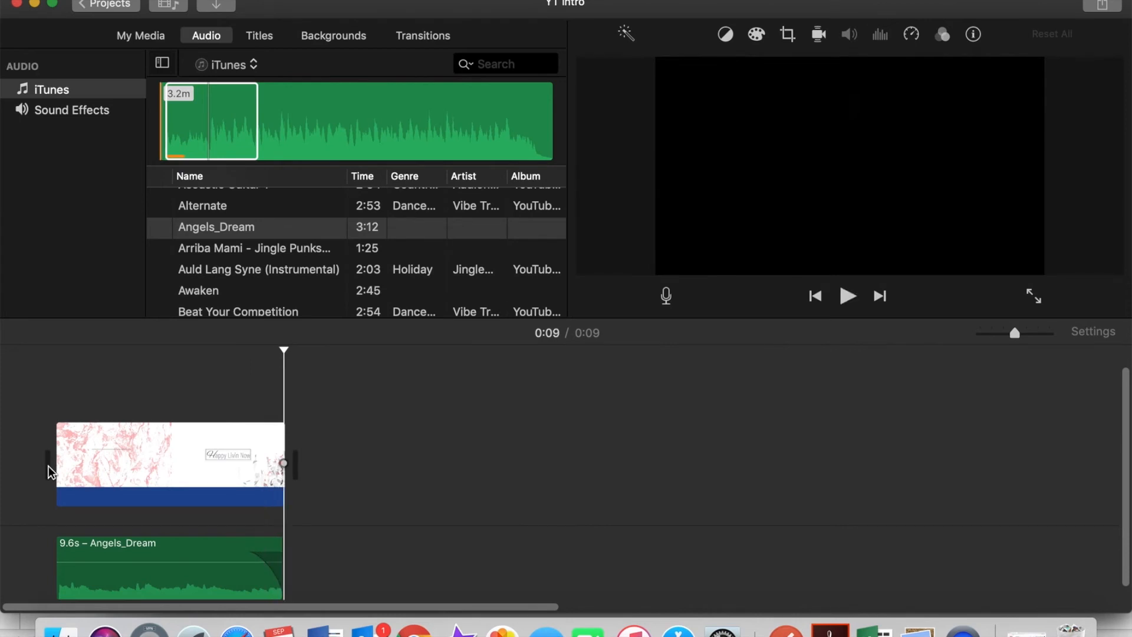
key(space)
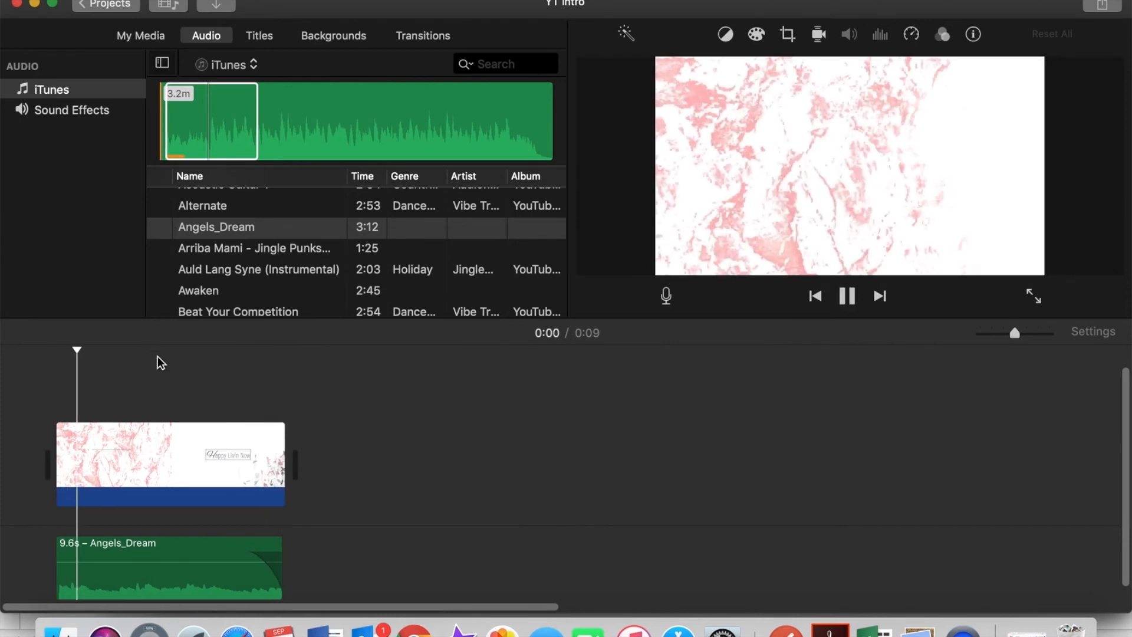